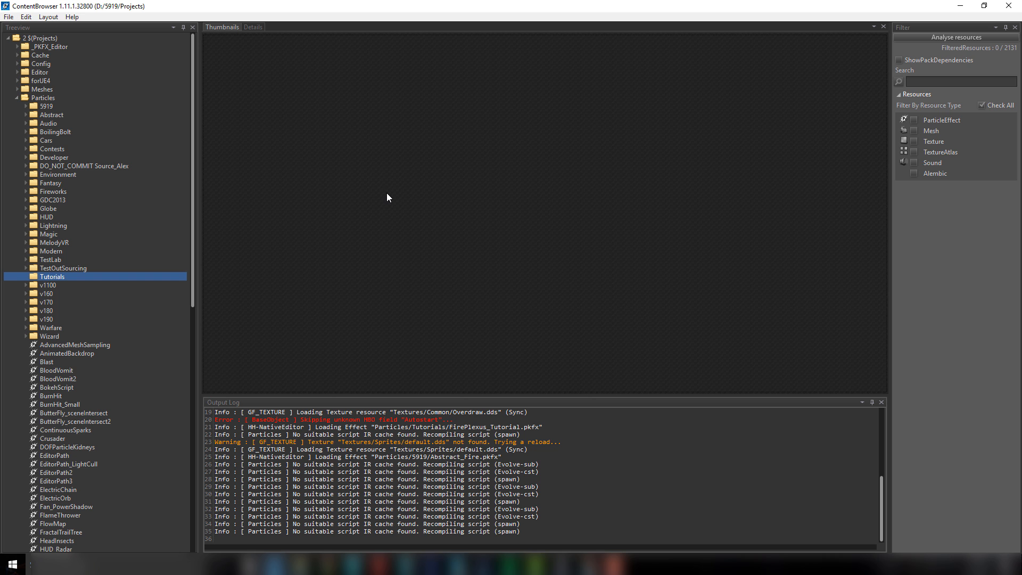
# Step: Open the FirePlexusTutorial particle effect for editing
pyautogui.click(265, 84)
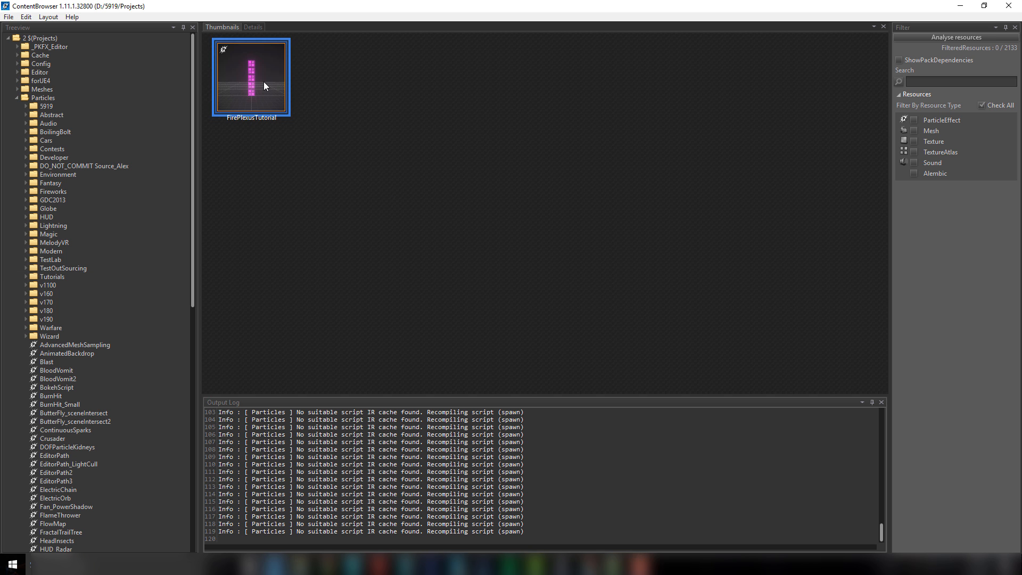
pyautogui.doubleClick(264, 81)
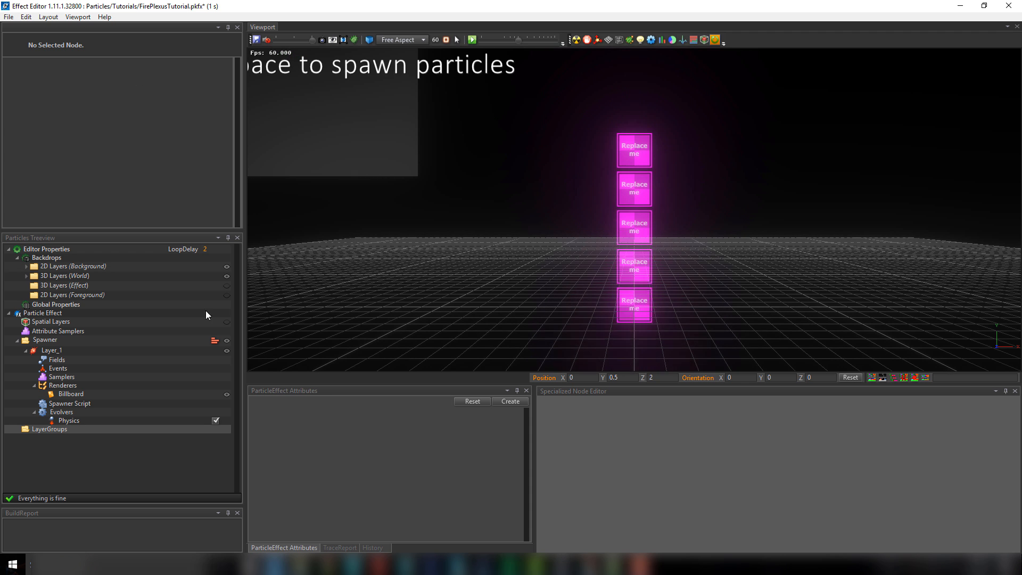
# Step: Hide the 2D background and 3D world backdrop layers and turn off the effect's automatic looping
pyautogui.click(227, 276)
pyautogui.click(226, 267)
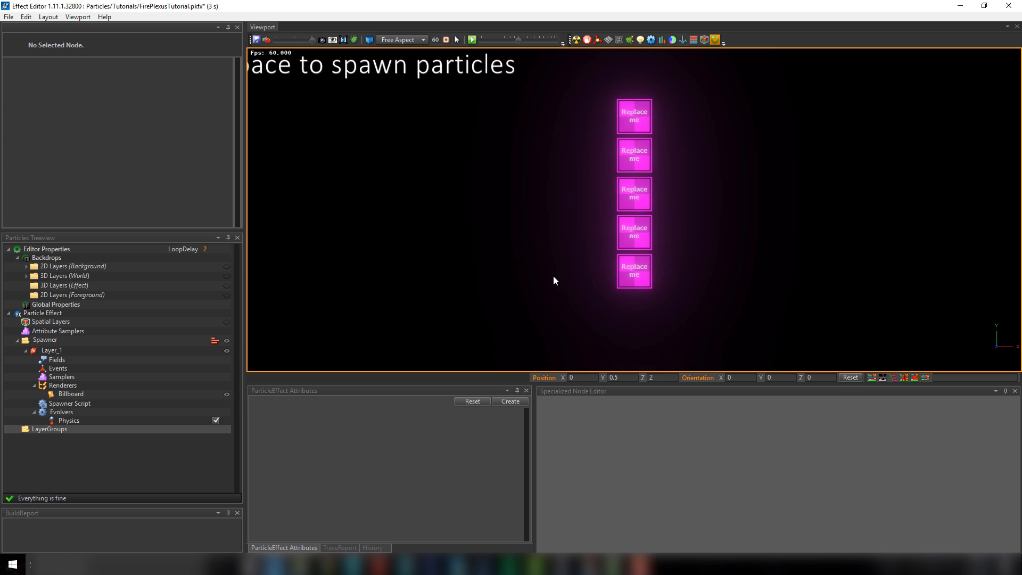
pyautogui.click(714, 39)
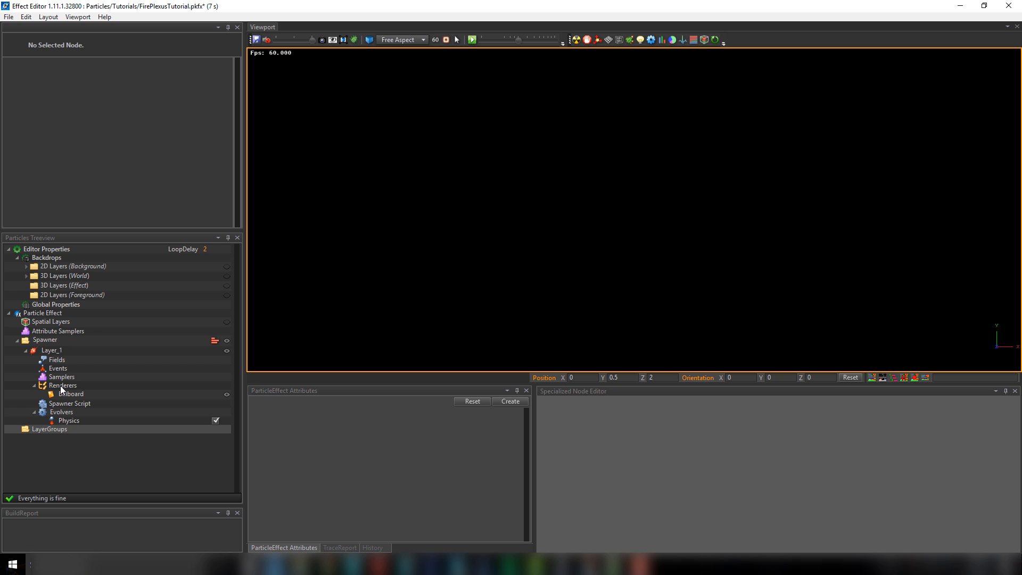
# Step: Make Layer_1 spawn infinitely with a SpawnCount of 35, and restart the effect in the viewport
pyautogui.click(62, 406)
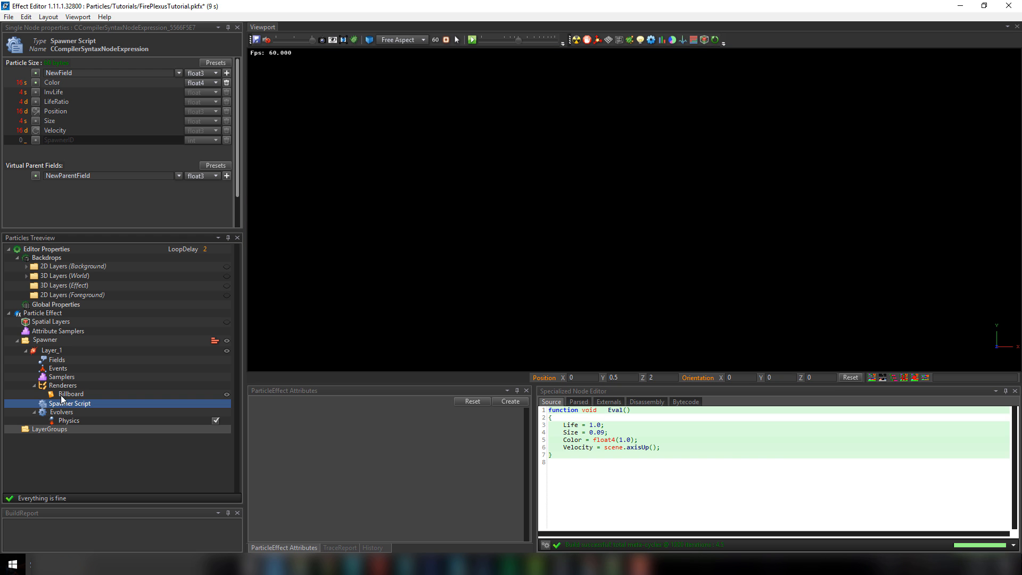
pyautogui.click(56, 350)
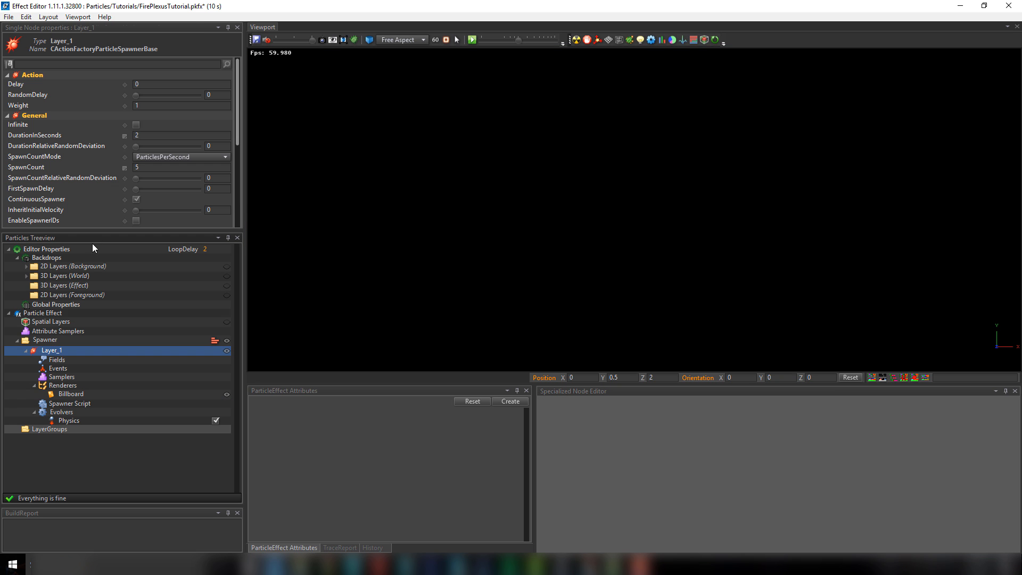
pyautogui.click(137, 123)
pyautogui.write('35')
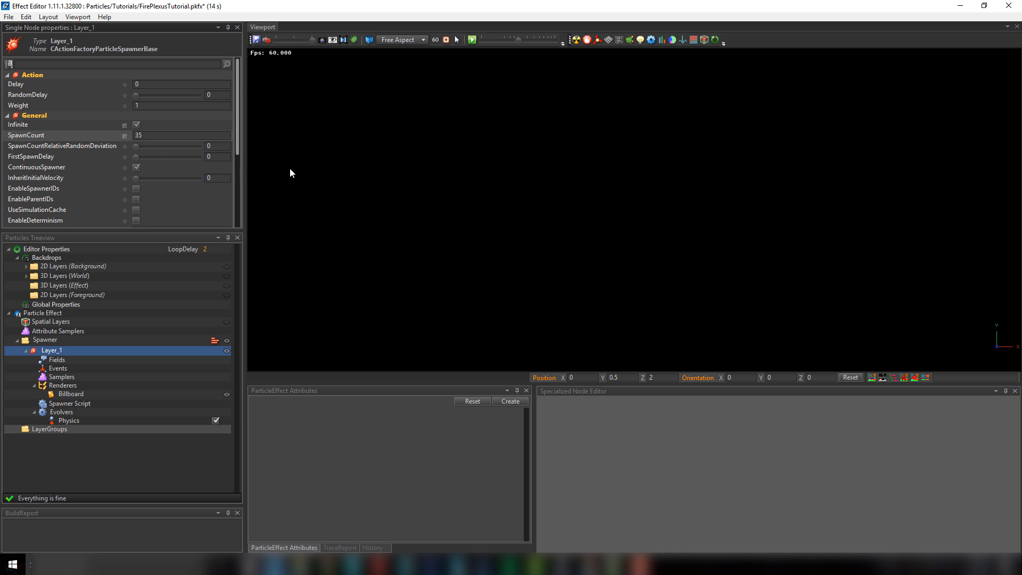
pyautogui.click(320, 181)
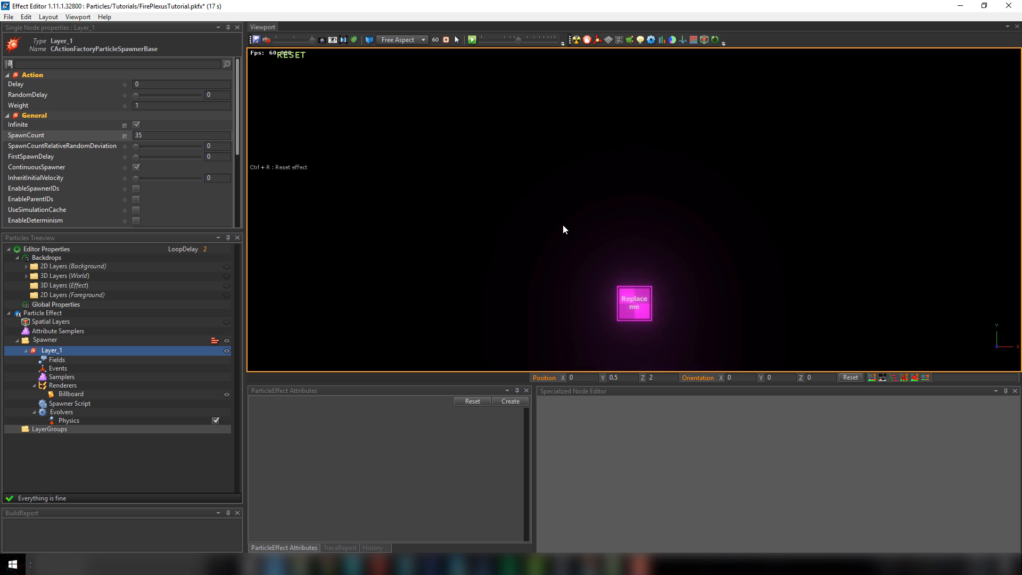
pyautogui.click(576, 40)
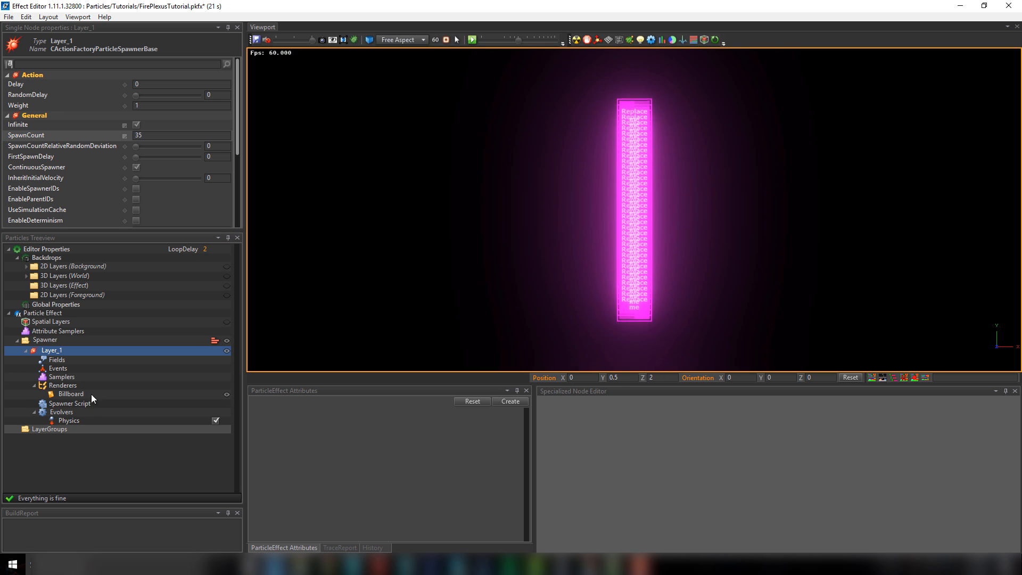
# Step: Add a new CParticleSamplerShape to the Samplers of Layer_1
pyautogui.moveTo(634, 210); pyautogui.dragTo(587, 180, button='middle')
pyautogui.scroll(-2, 586, 180)
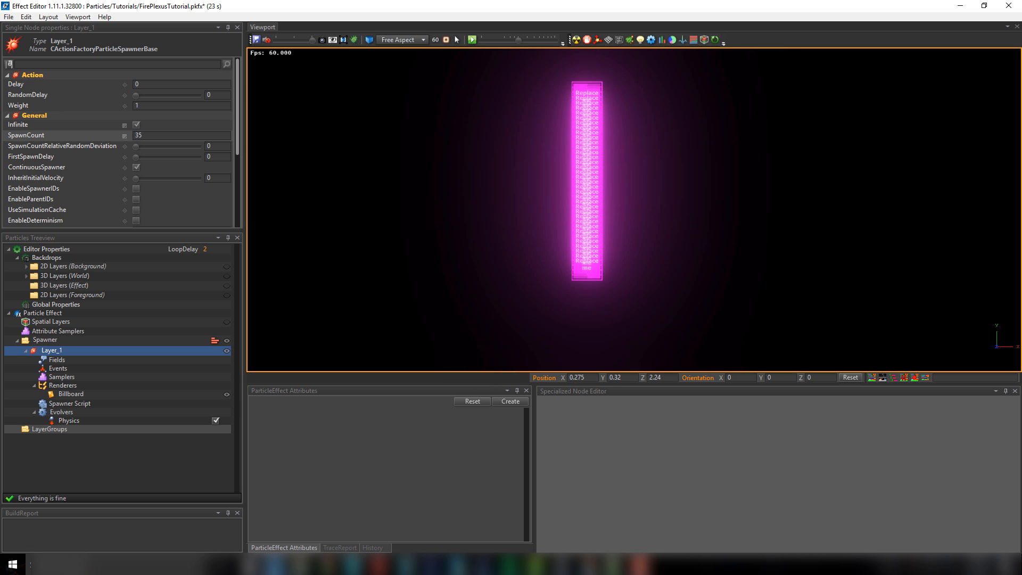
pyautogui.moveTo(585, 274); pyautogui.dragTo(586, 298)
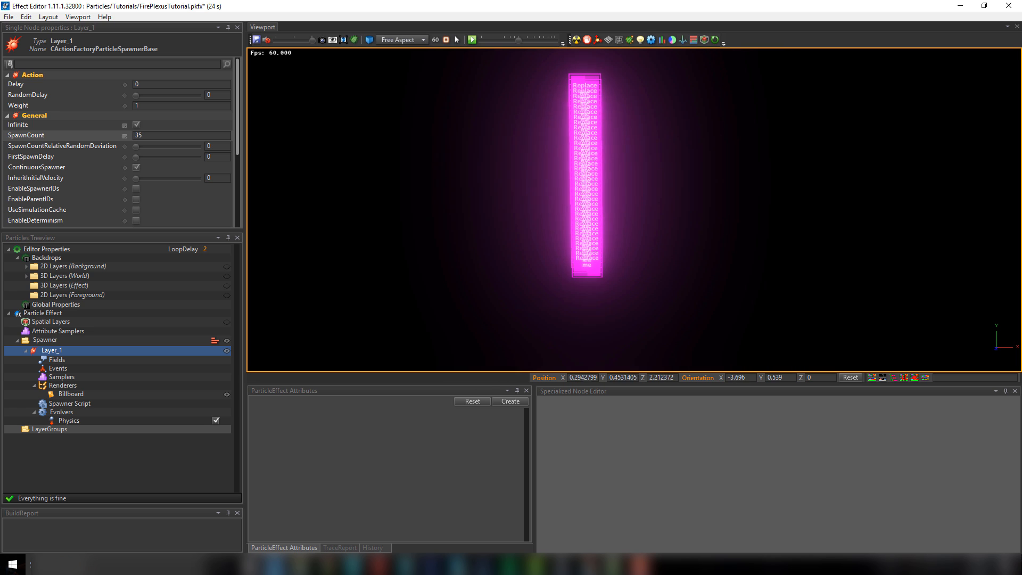
pyautogui.rightClick(55, 380)
pyautogui.moveTo(106, 422)
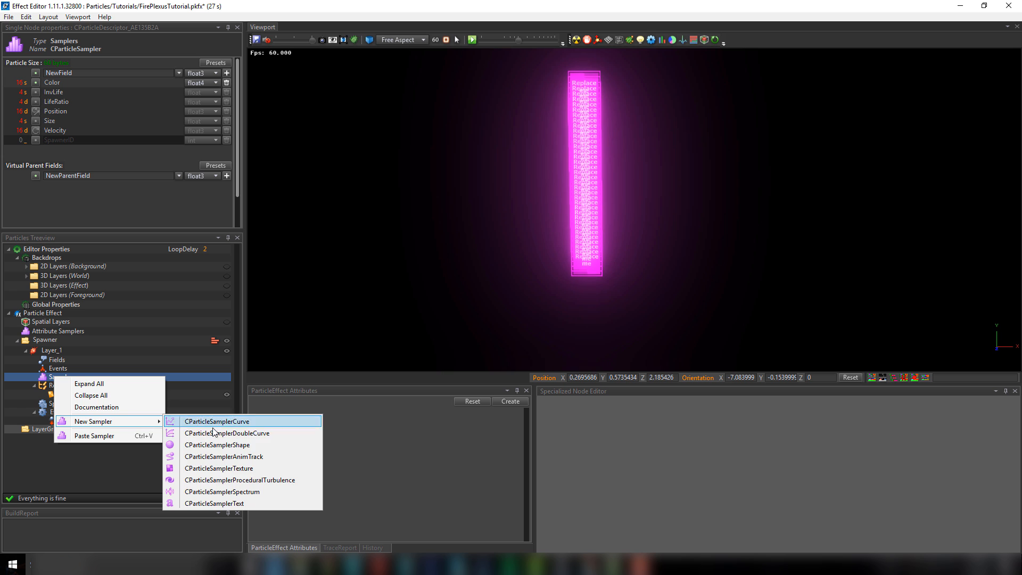
pyautogui.click(217, 445)
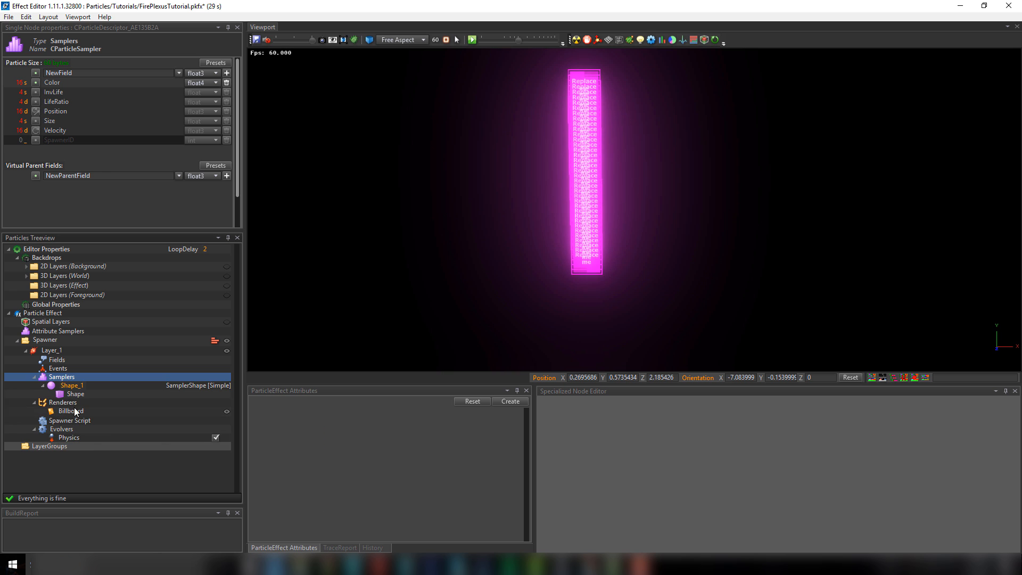
# Step: Change the sampler's shape type to SPHERE and set its radius to 0.35
pyautogui.click(73, 394)
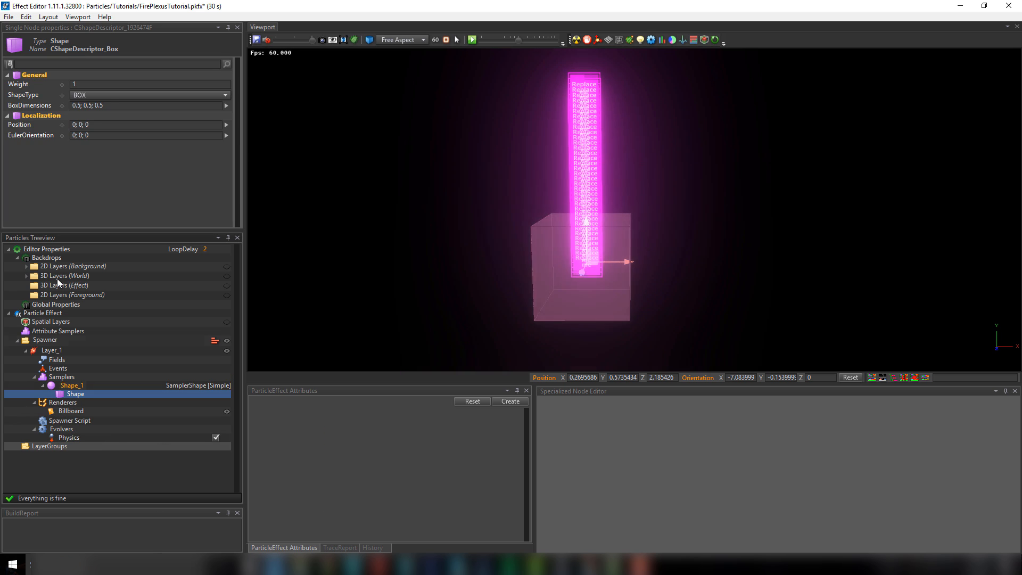
pyautogui.click(109, 97)
pyautogui.click(97, 115)
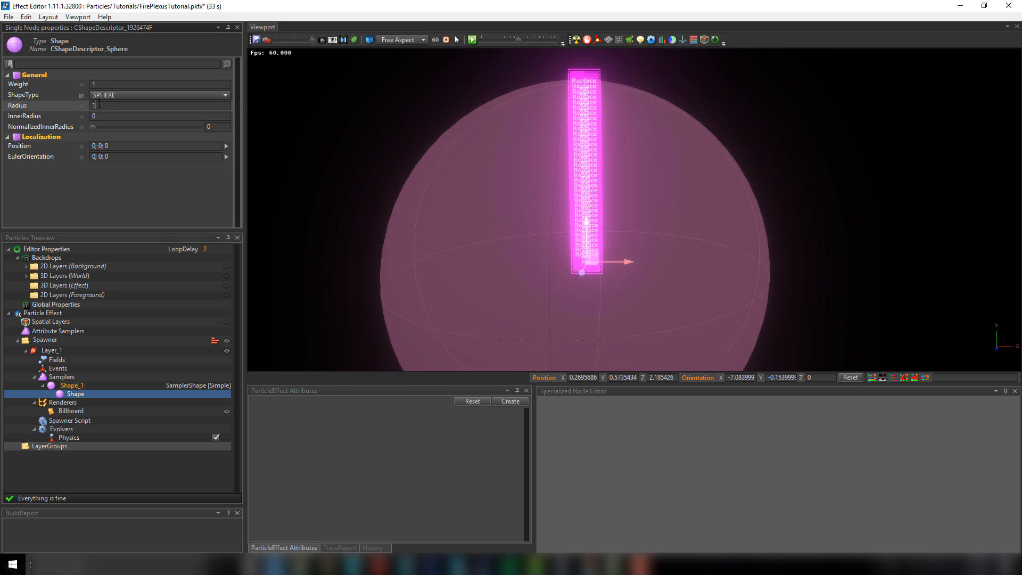
pyautogui.write('0.35')
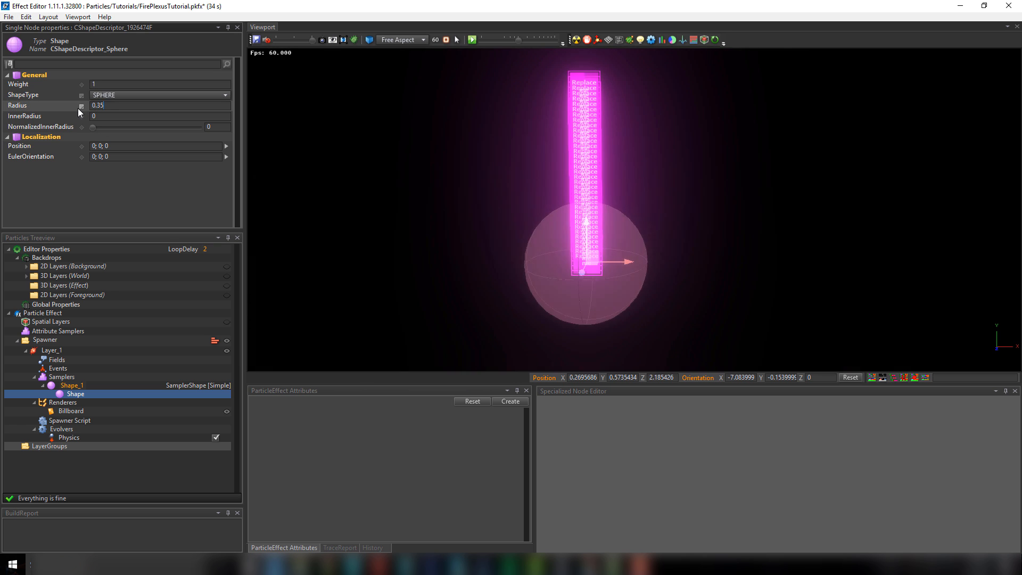
# Step: Add the line "Position = Shape_1.samplePosition();" at the start of the Spawner Script's Eval function and compile it
pyautogui.click(70, 420)
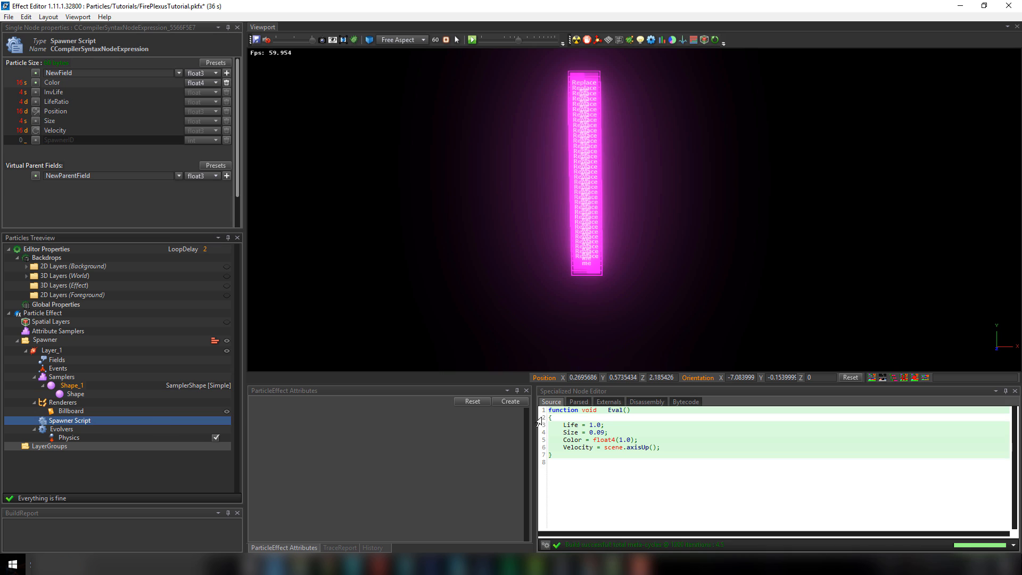
pyautogui.press('Return')
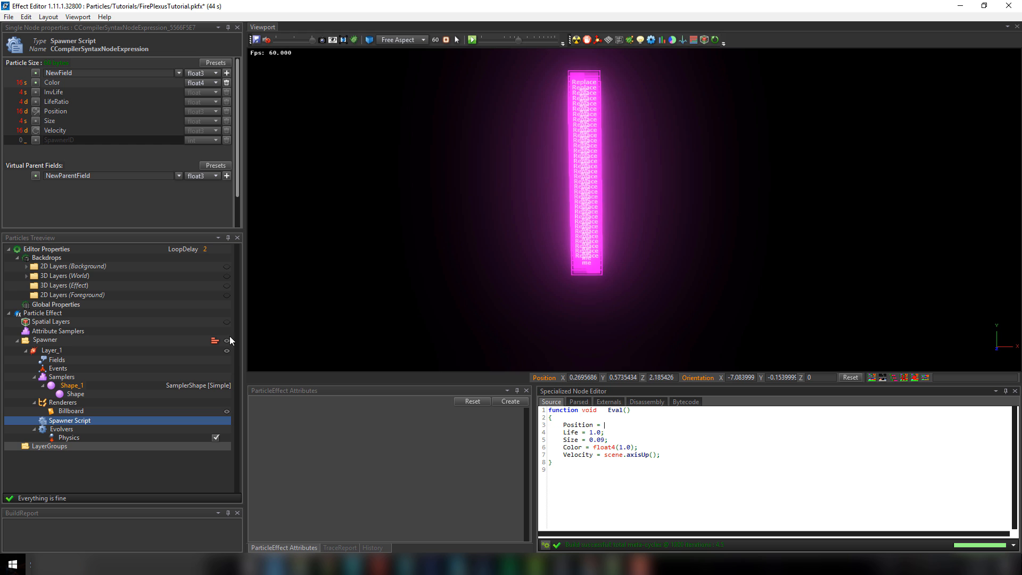
pyautogui.click(78, 387)
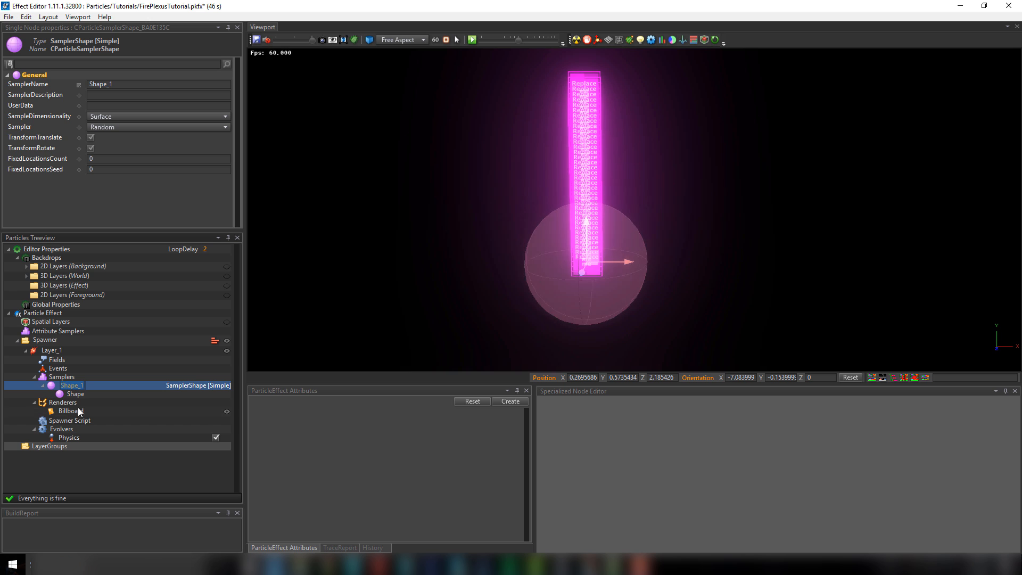
pyautogui.click(72, 420)
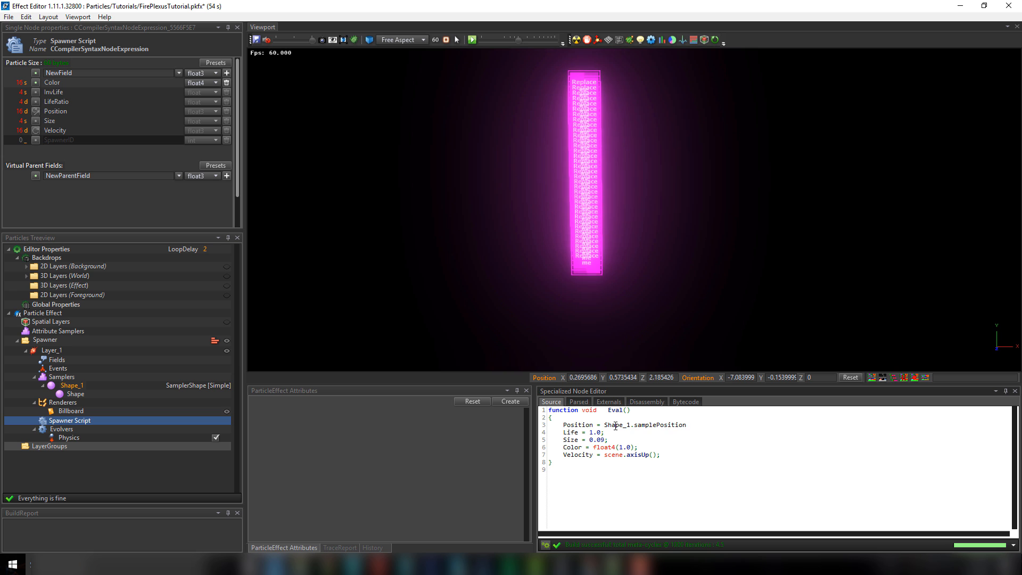
pyautogui.press('F7')
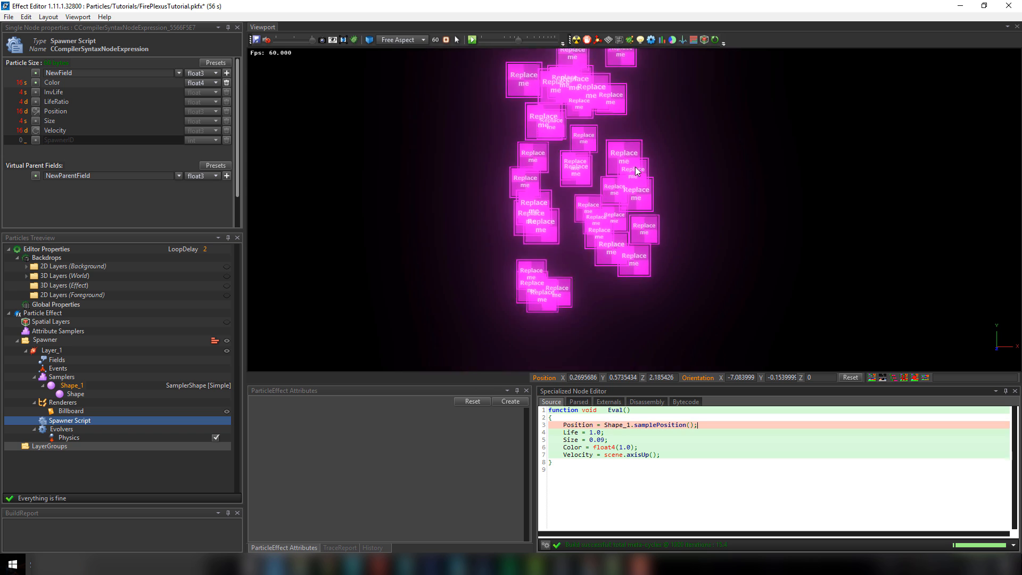
# Step: Assign RadialGradient.PNG from Textures/Common as the Billboard renderer's Diffuse texture
pyautogui.scroll(-3, 674, 255)
pyautogui.moveTo(672, 250); pyautogui.dragTo(576, 344)
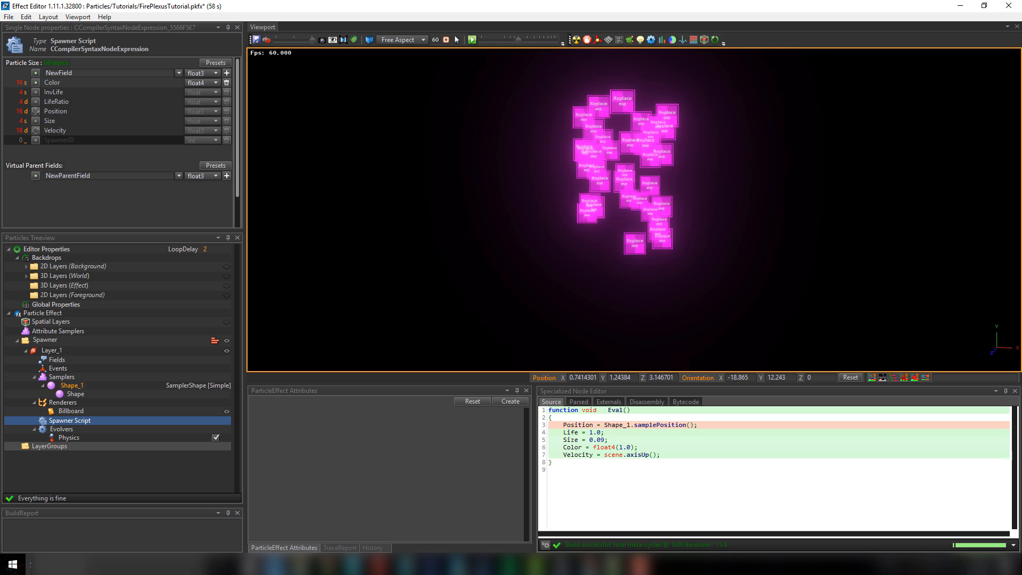
pyautogui.scroll(3, 617, 271)
pyautogui.scroll(-2, 616, 272)
pyautogui.moveTo(617, 272); pyautogui.dragTo(624, 220)
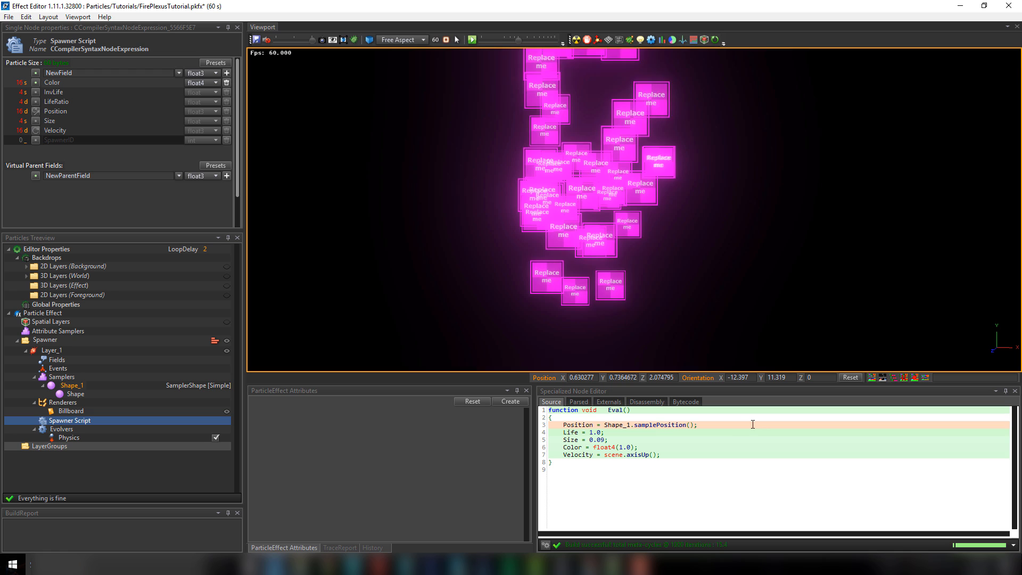
pyautogui.click(68, 412)
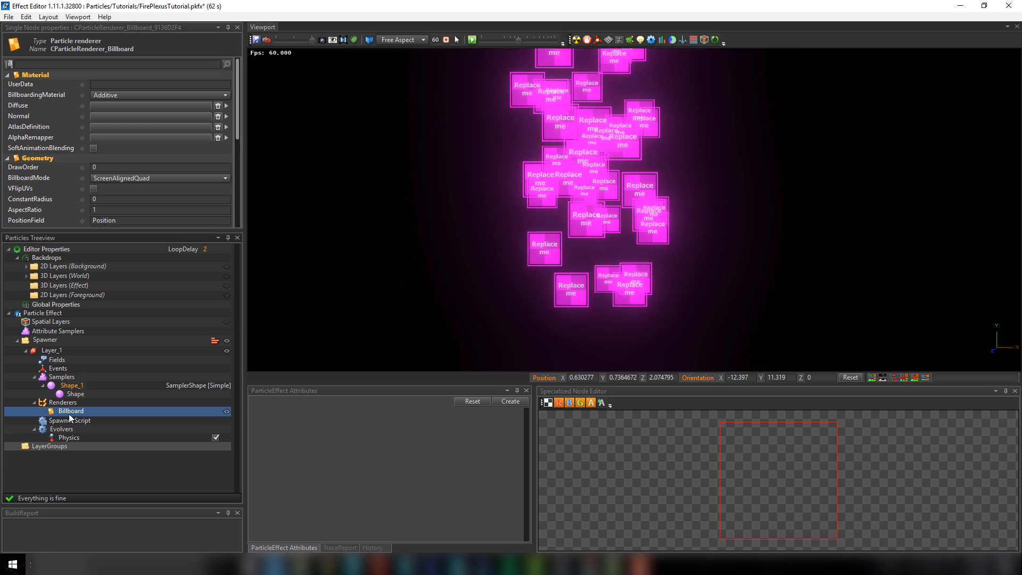
pyautogui.click(142, 105)
pyautogui.doubleClick(295, 101)
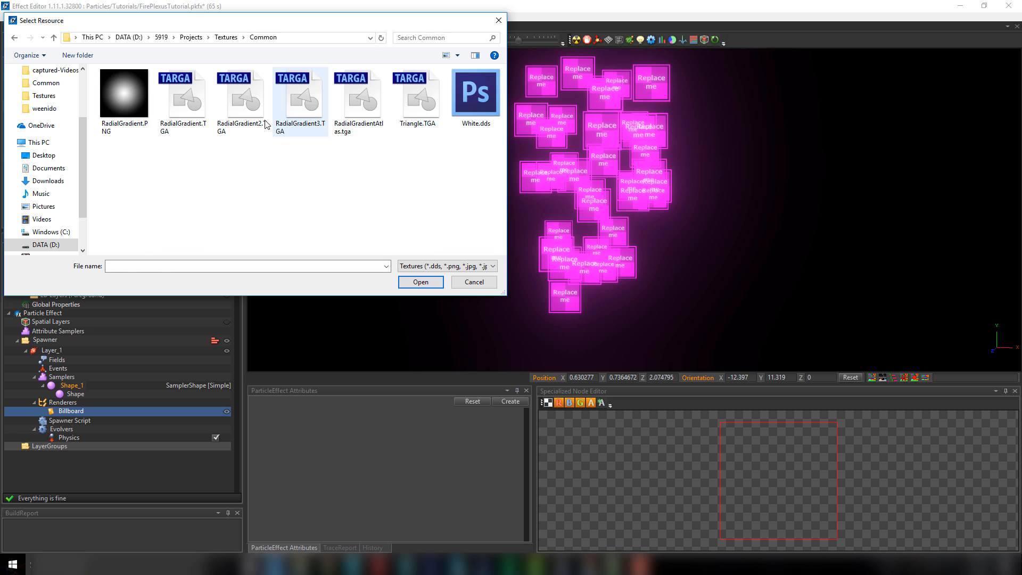
pyautogui.doubleClick(127, 100)
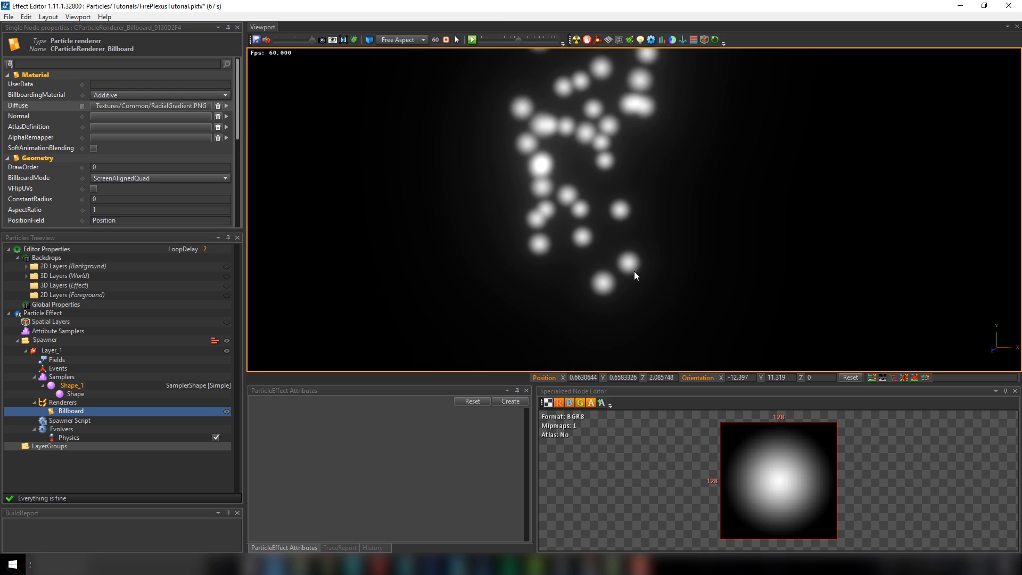
# Step: Create a new spatial layer in the particle effect and name it FirePlexus
pyautogui.scroll(-3, 593, 264)
pyautogui.keyDown('alt'); pyautogui.moveTo(593, 264); pyautogui.dragTo(610, 308); pyautogui.keyUp('alt')
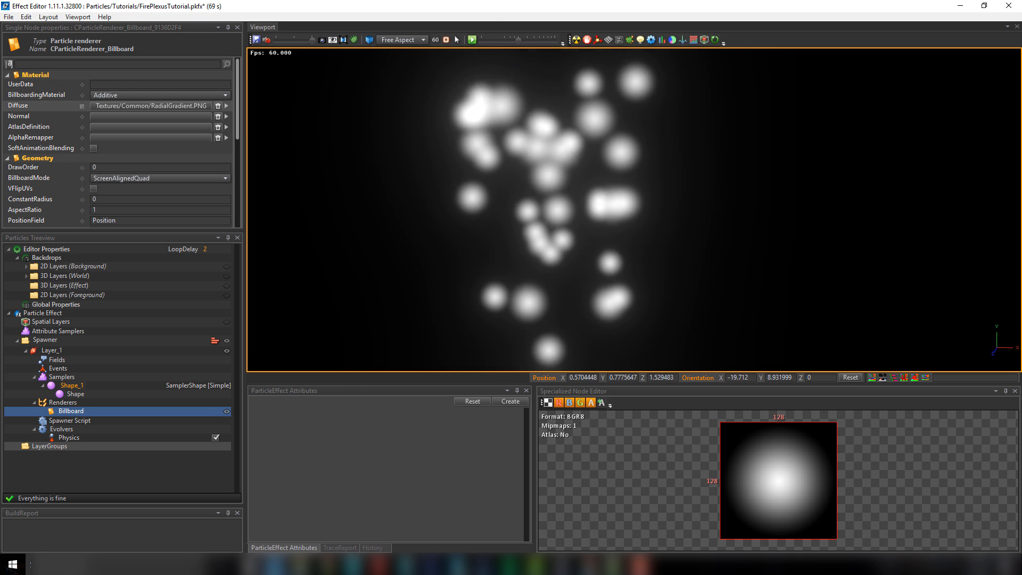
pyautogui.moveTo(610, 308)
pyautogui.mouseDown(button='middle')
pyautogui.moveTo(610, 341)
pyautogui.moveTo(612, 317)
pyautogui.mouseUp(button='middle')
pyautogui.scroll(-2, 573, 321)
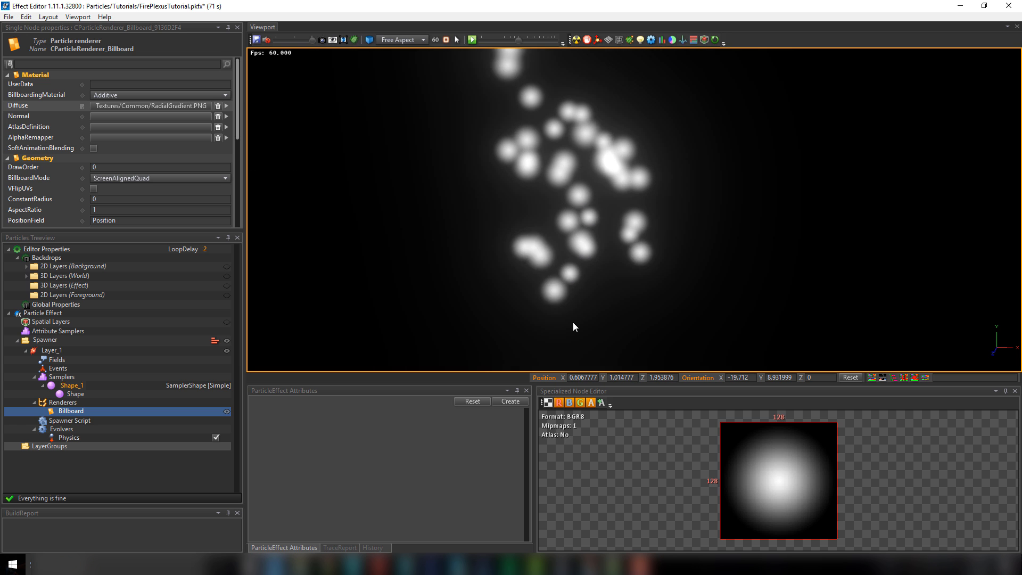
pyautogui.keyDown('alt'); pyautogui.moveTo(573, 321); pyautogui.dragTo(610, 309); pyautogui.keyUp('alt')
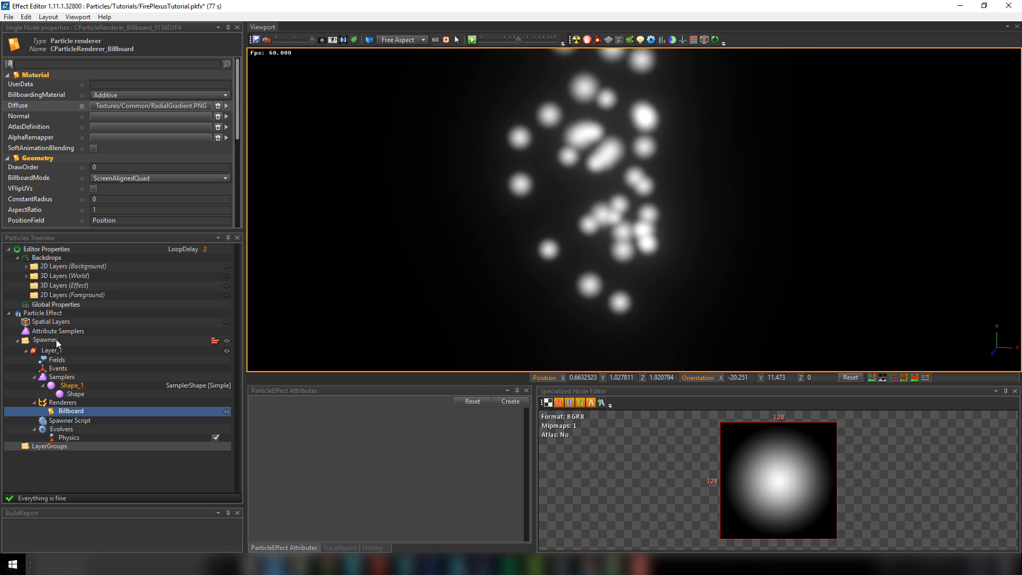
pyautogui.rightClick(66, 321)
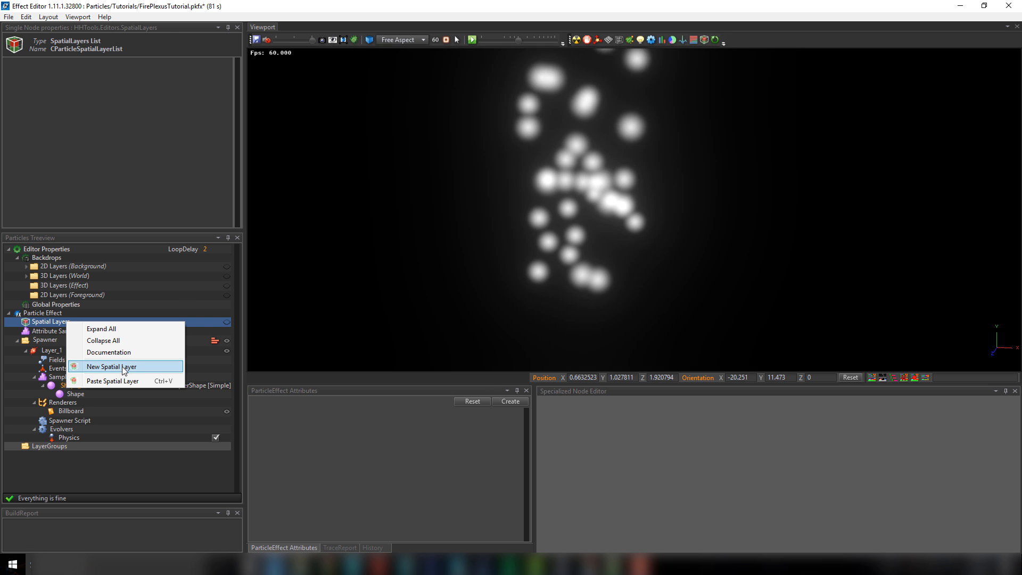
pyautogui.click(122, 367)
pyautogui.doubleClick(69, 332)
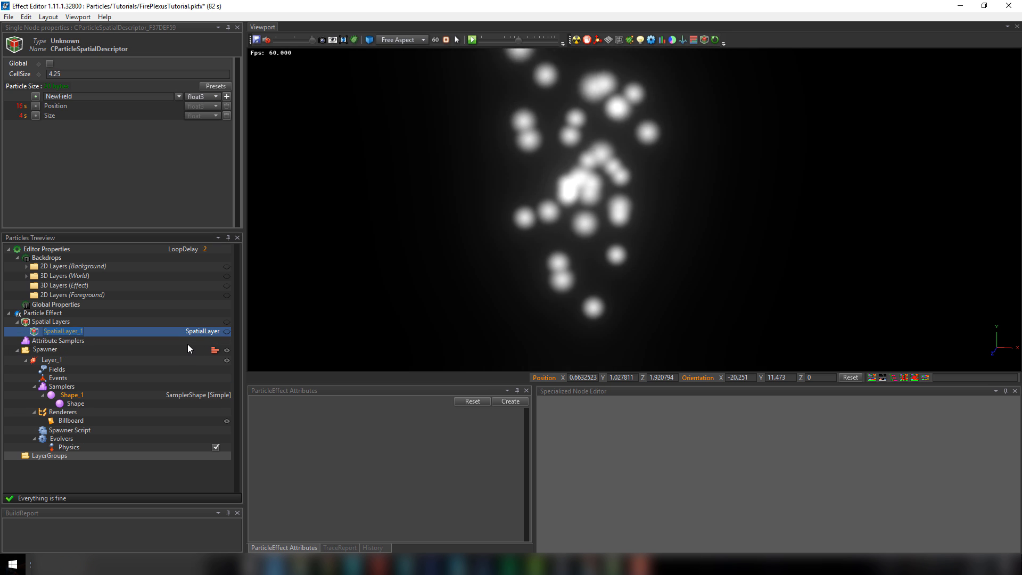
pyautogui.write('Plexus')
pyautogui.press('Return')
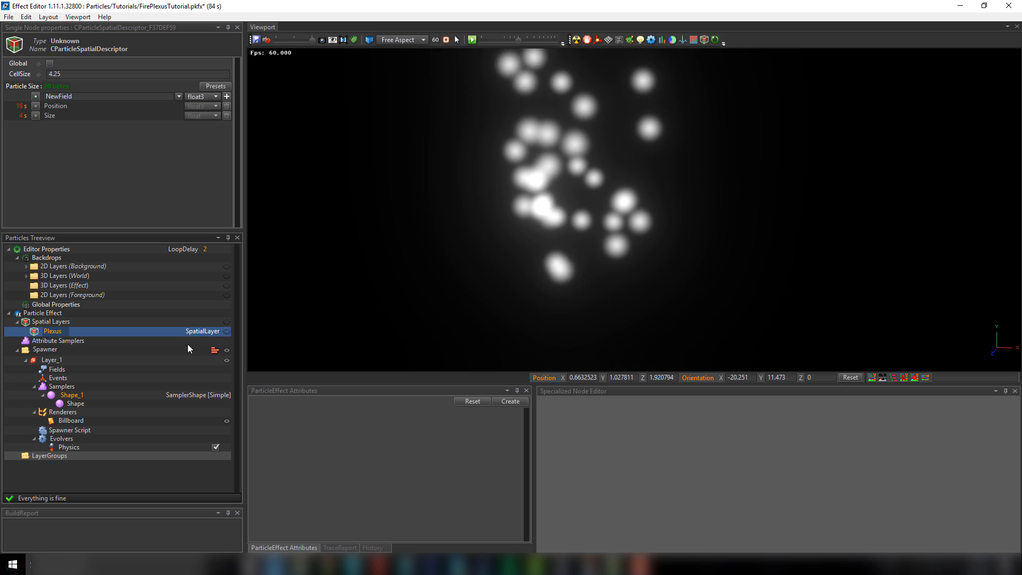
pyautogui.write('Fire')
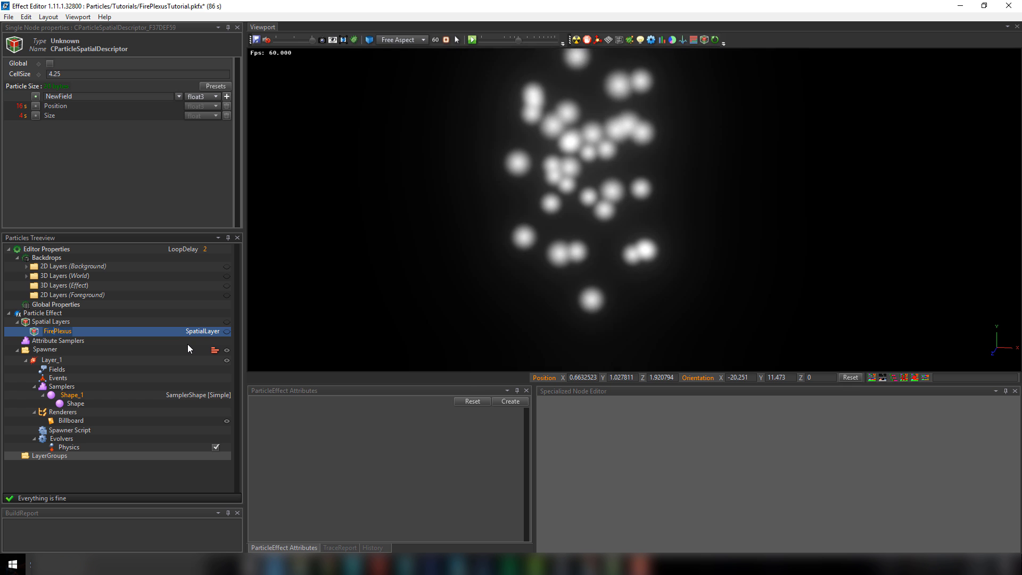
pyautogui.press('Return')
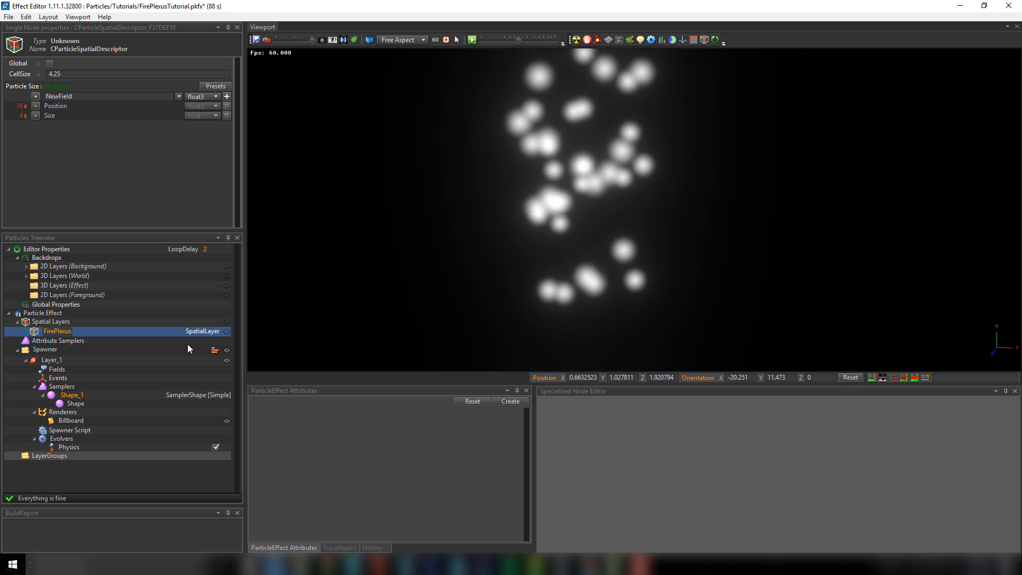
# Step: Add a SpatialInsertion evolver to Layer_1 and assign it the FirePlexus spatial layer
pyautogui.rightClick(70, 440)
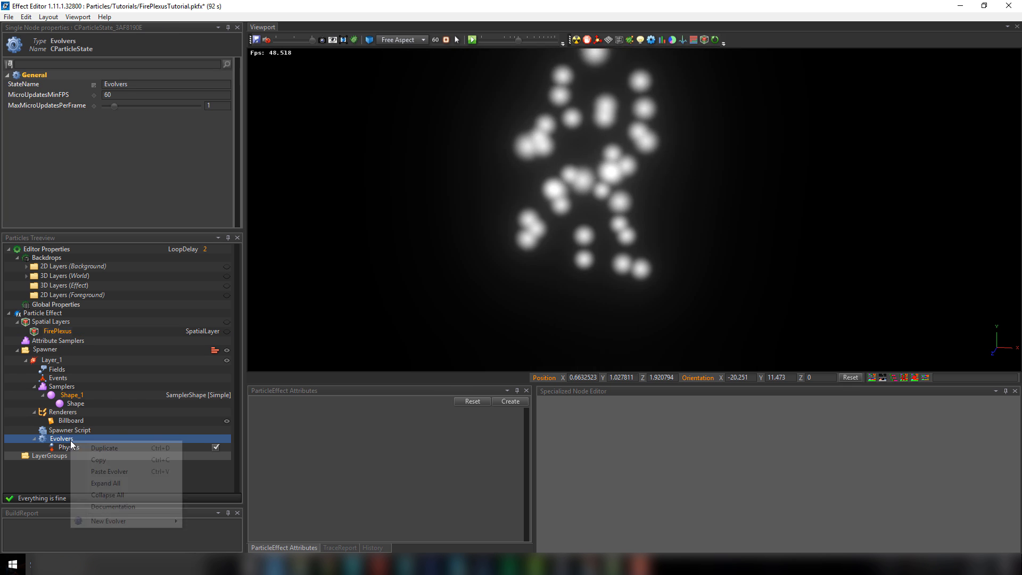
pyautogui.moveTo(123, 520)
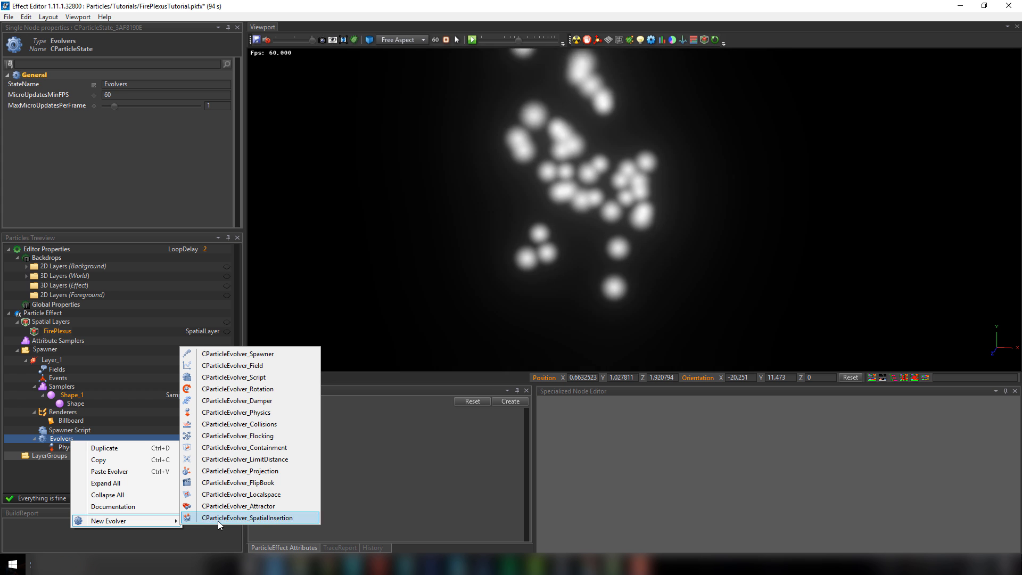
pyautogui.click(218, 521)
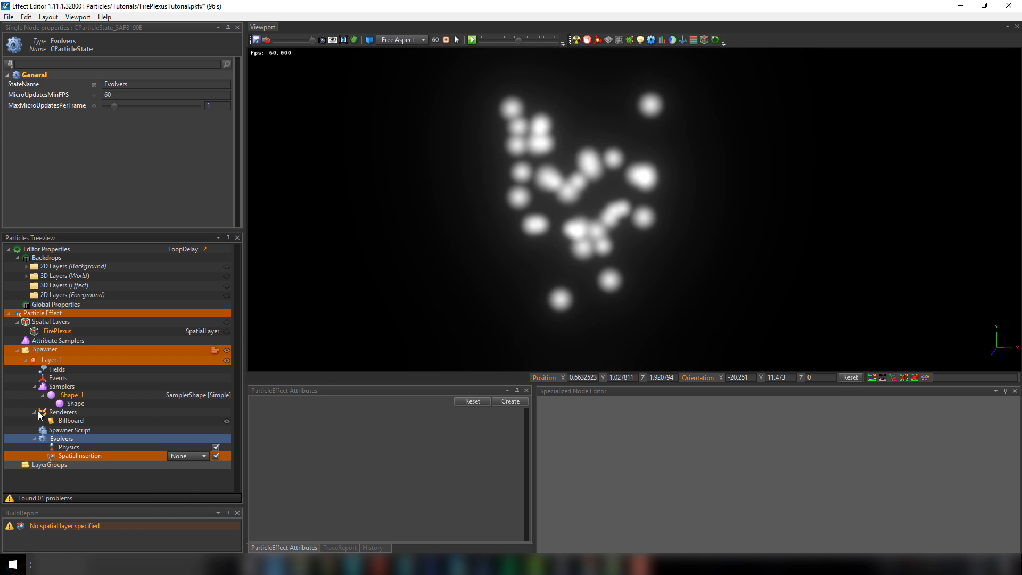
pyautogui.click(199, 457)
pyautogui.click(185, 475)
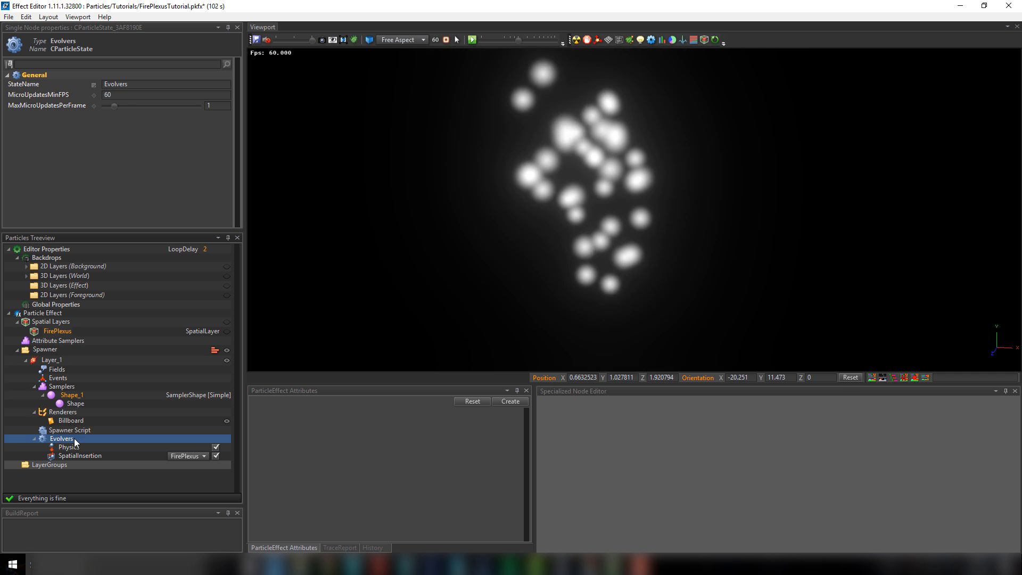
# Step: Rename the Billboard renderer as MainPoints
pyautogui.moveTo(552, 252); pyautogui.dragTo(533, 258, button='middle')
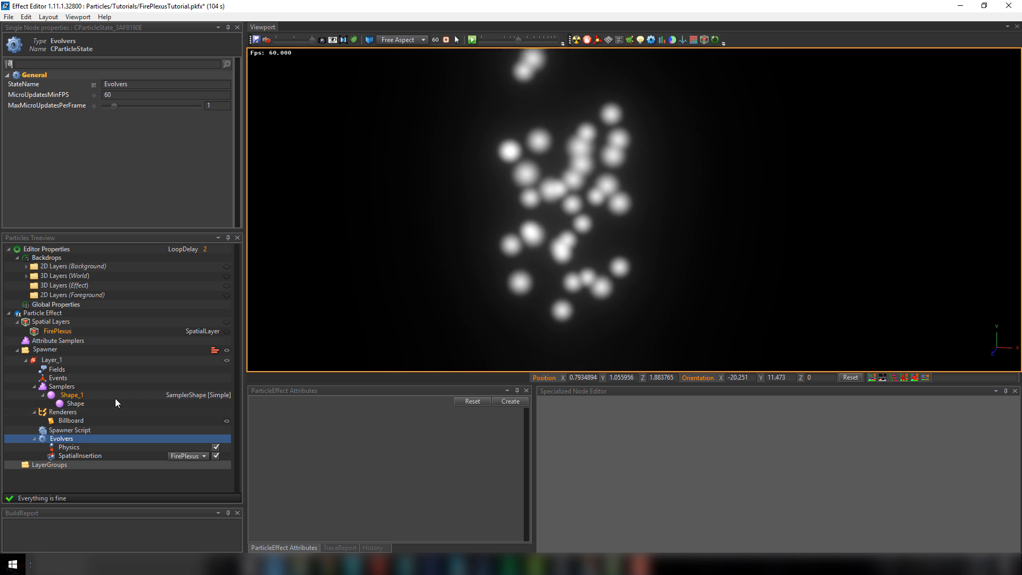
pyautogui.click(71, 420)
pyautogui.write('Main')
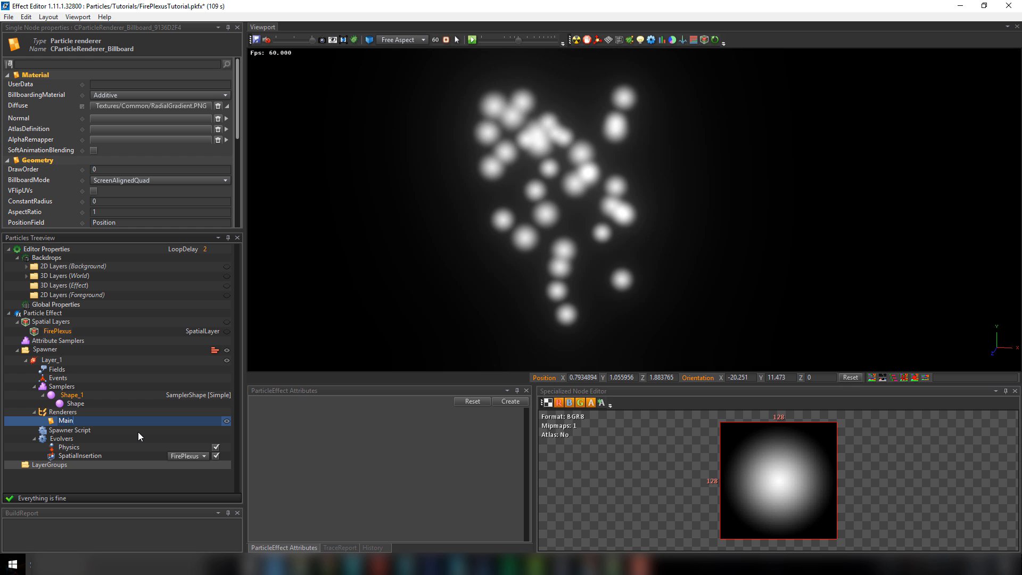
pyautogui.write('Poin')
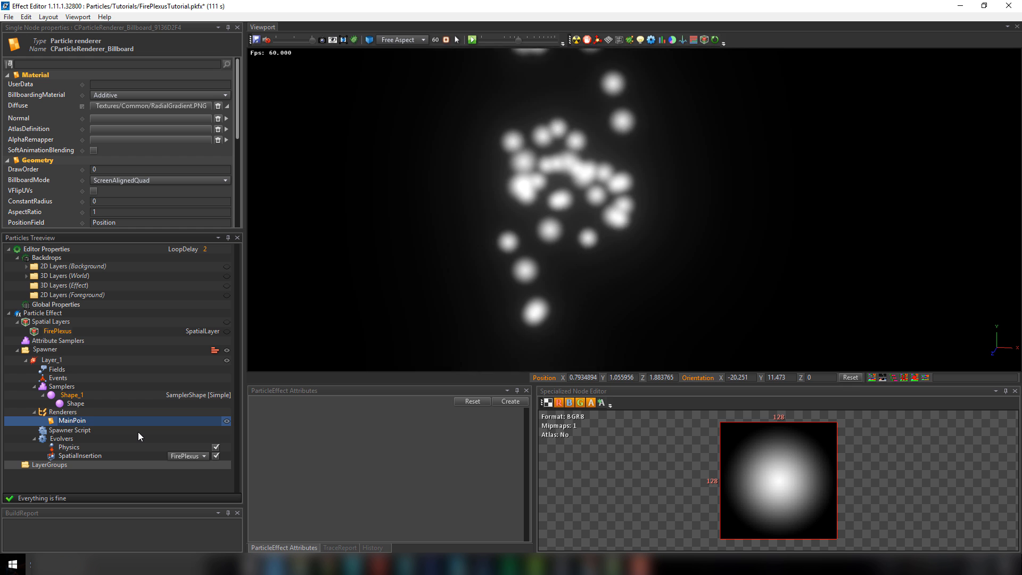
pyautogui.write('ts')
pyautogui.press('Return')
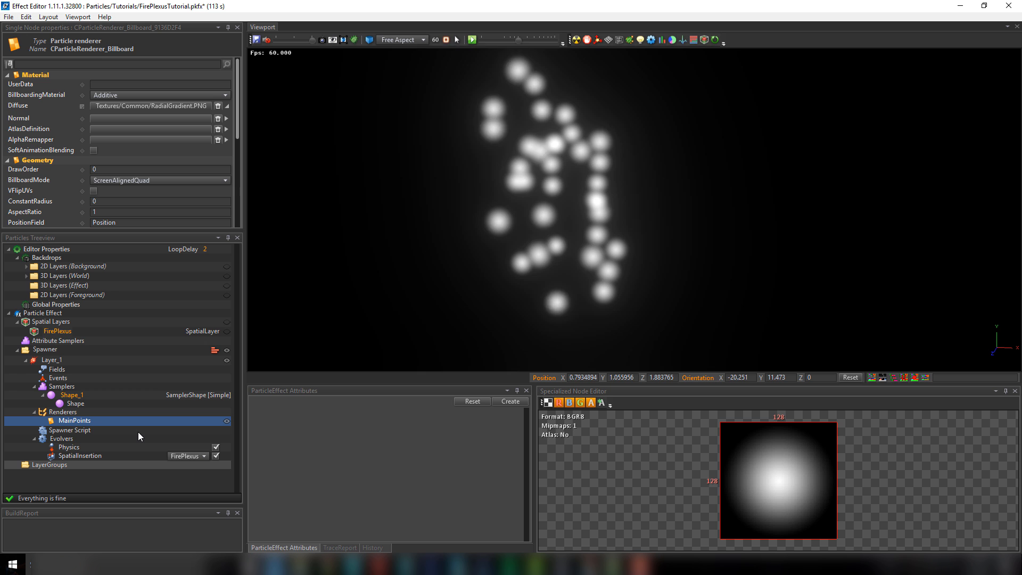
# Step: Duplicate the MainPoints renderer and name the copy Link1
pyautogui.rightClick(75, 423)
pyautogui.click(88, 426)
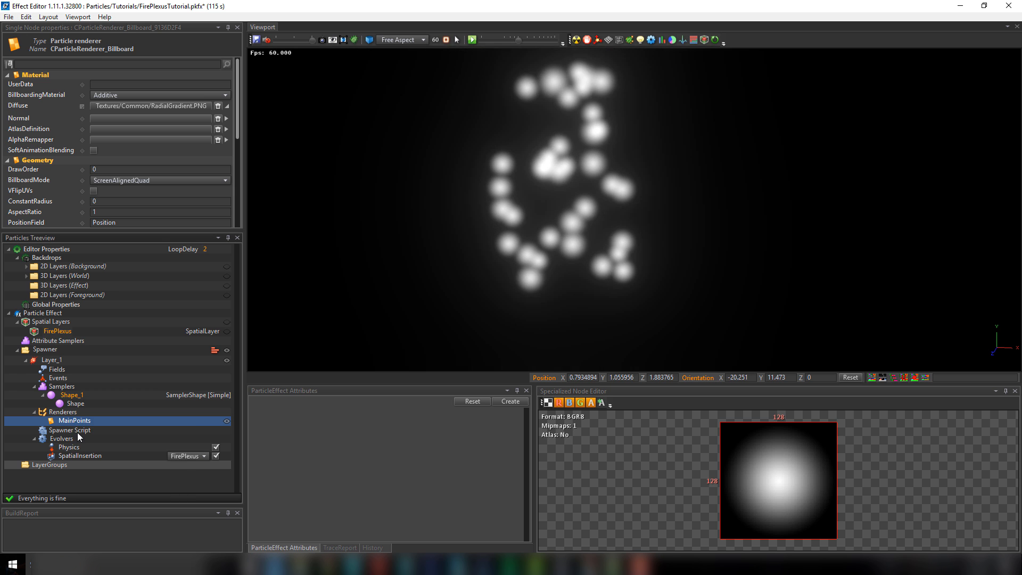
pyautogui.doubleClick(70, 430)
pyautogui.write('Lin')
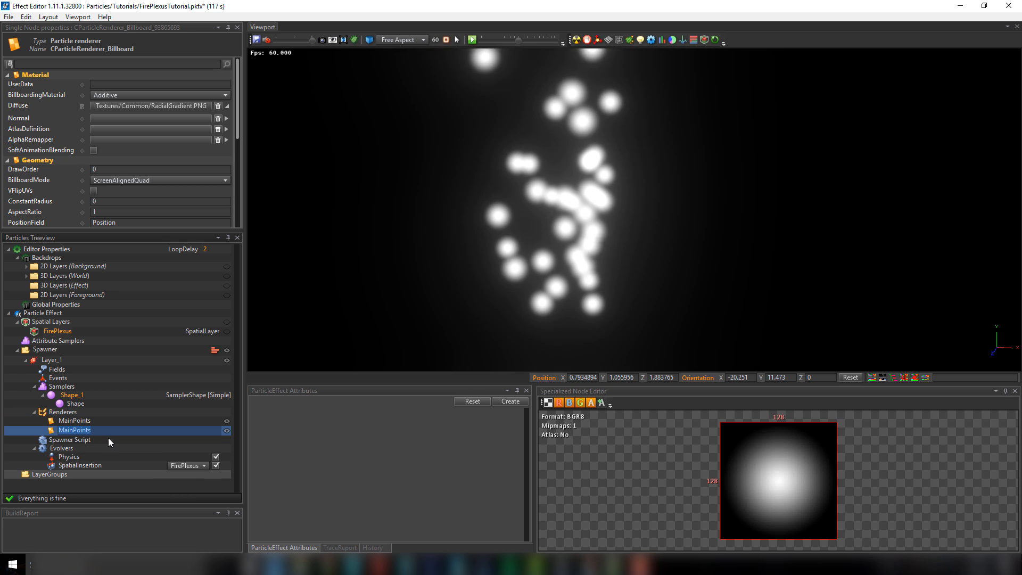
pyautogui.write('k1')
pyautogui.press('Return')
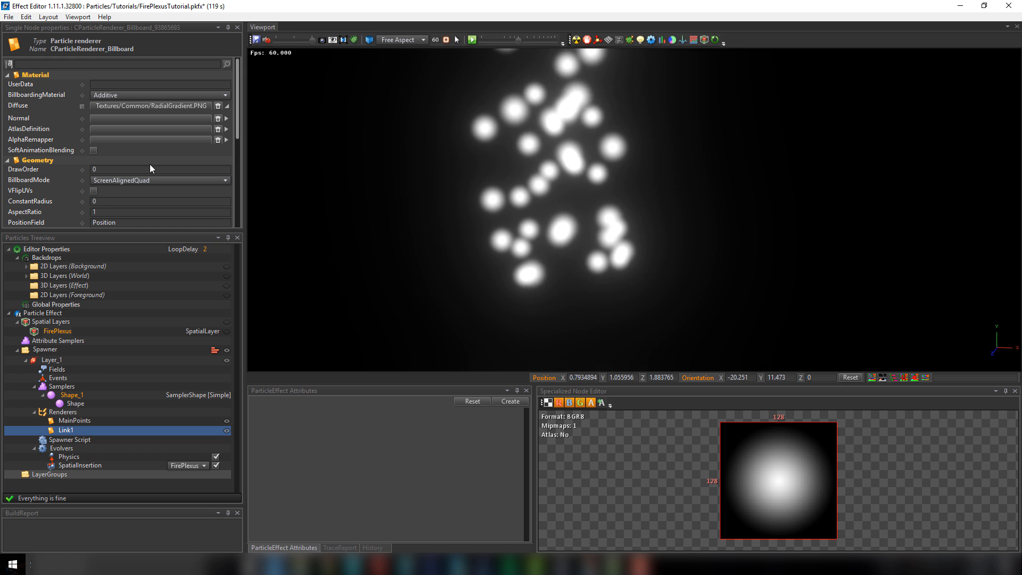
# Step: Set Link1's PositionField to Position1 and its SizeField to SizeCapsule
pyautogui.scroll(-1, 152, 168)
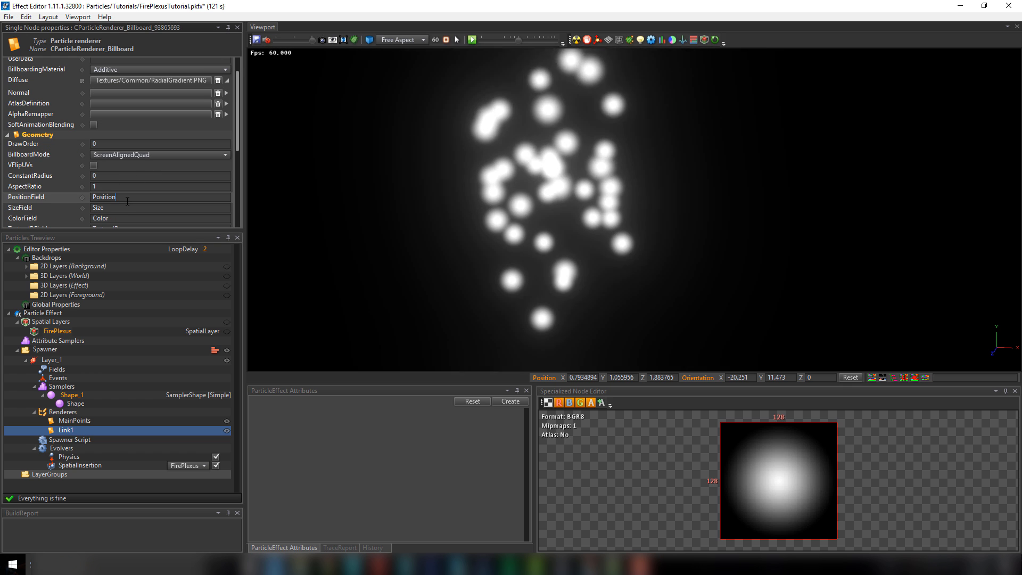
pyautogui.scroll(-1, 132, 202)
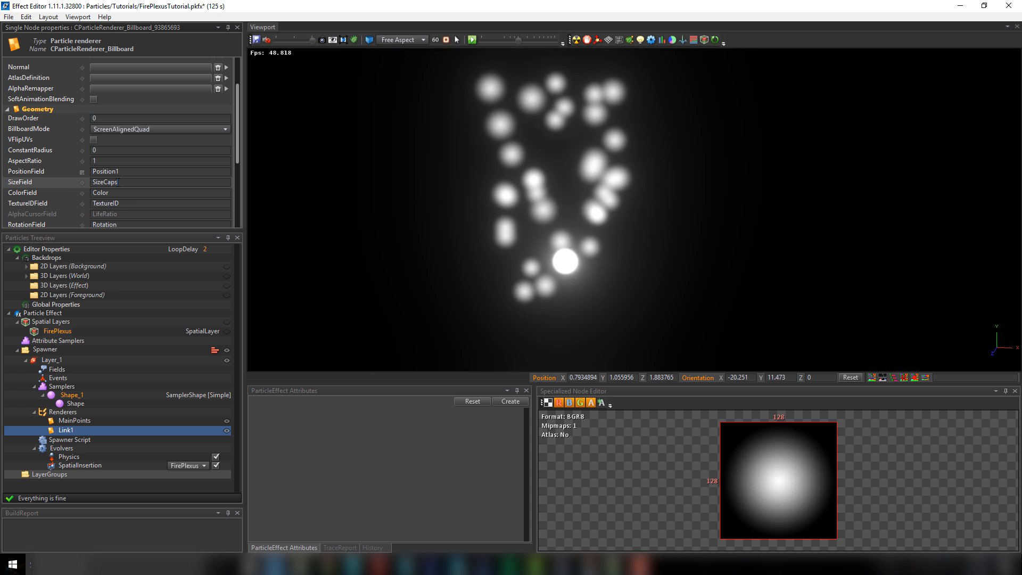
pyautogui.scroll(-1, 91, 190)
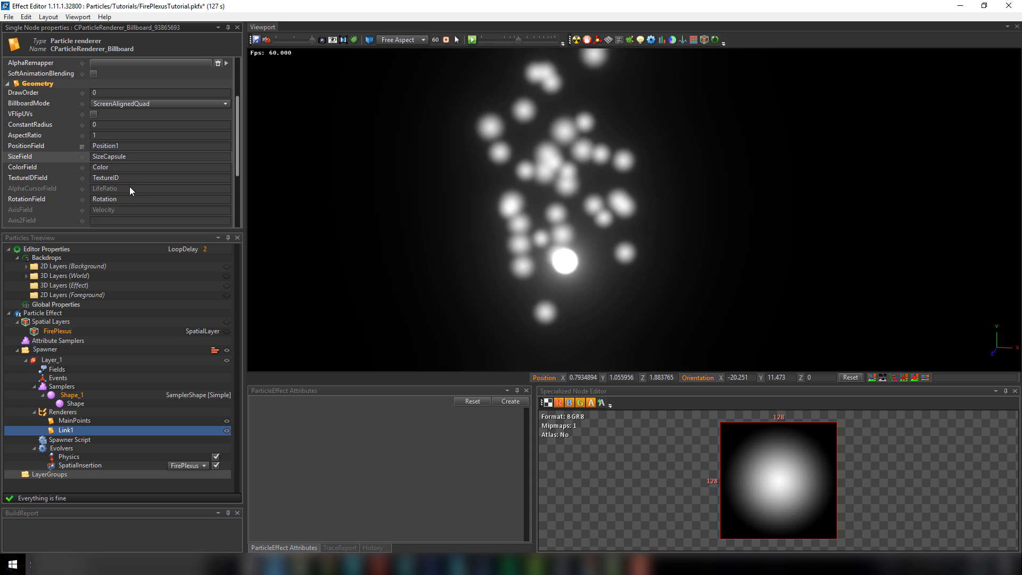
pyautogui.scroll(-1, 135, 199)
pyautogui.scroll(1, 155, 146)
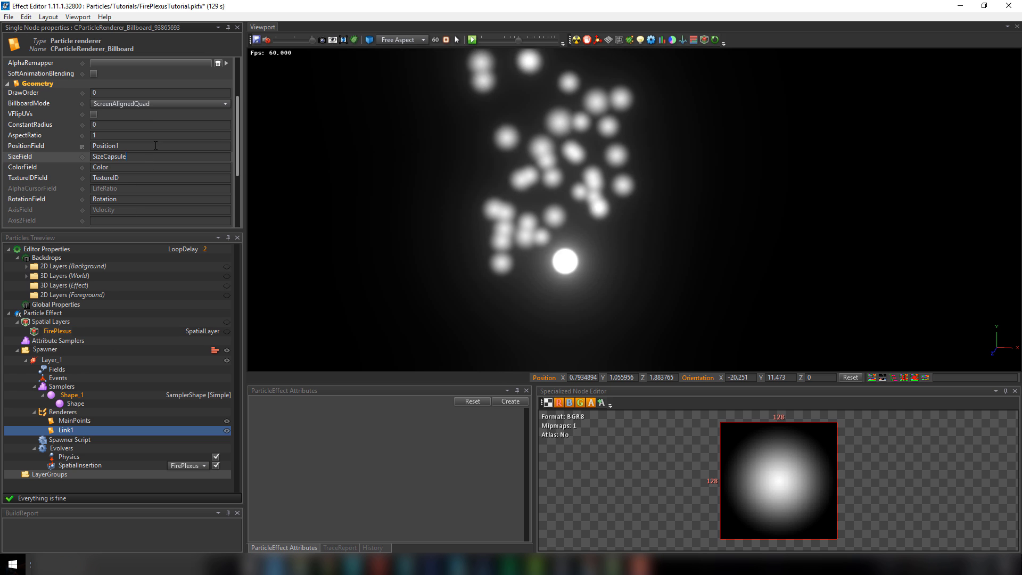
# Step: Set Link1's BillboardMode to VelocityCapsuleAlign, with Axis1 as its AxisField and an AxisScale of 1
pyautogui.click(143, 104)
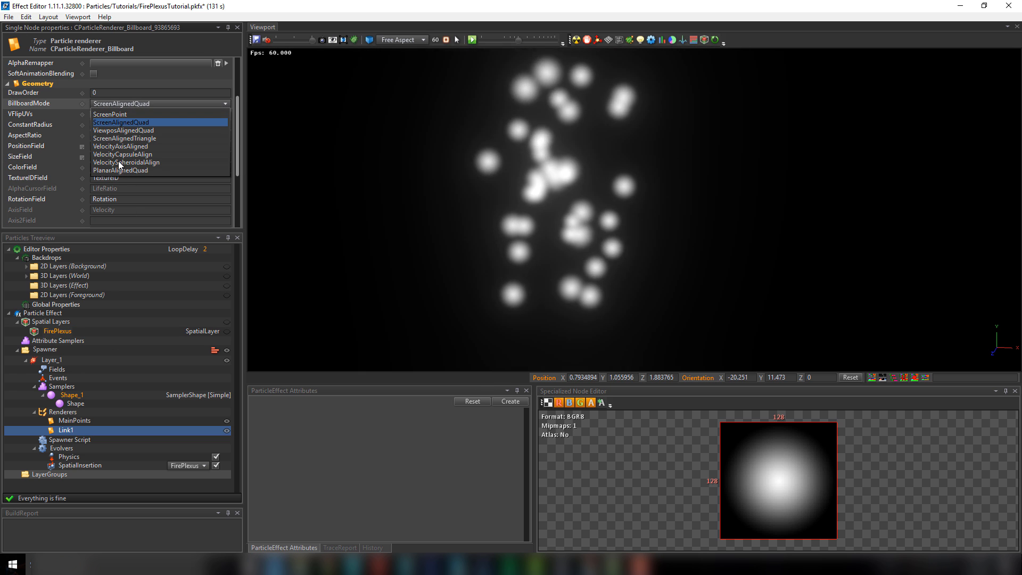
pyautogui.click(118, 154)
pyautogui.scroll(-1, 123, 181)
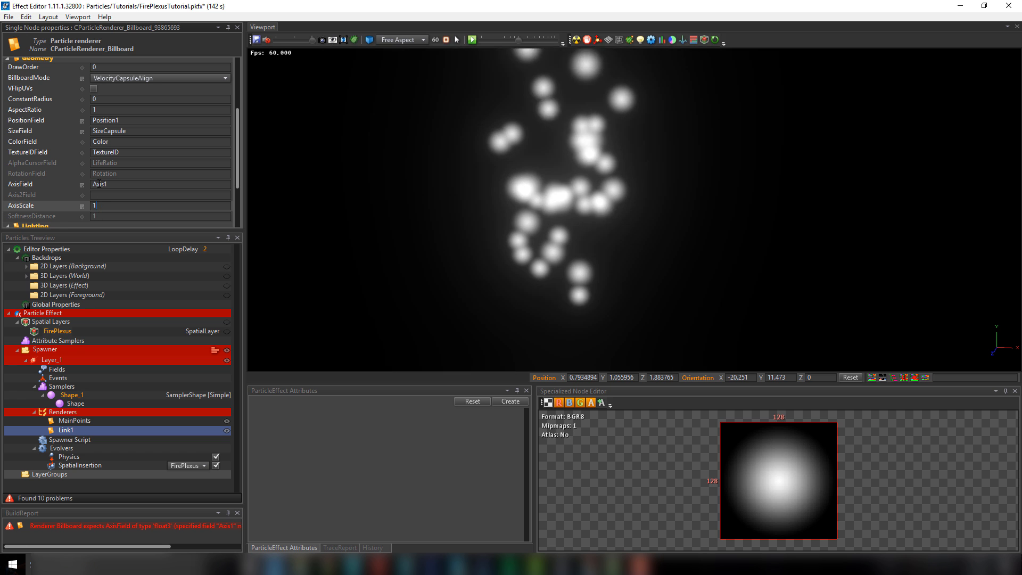
# Step: Add a float3 field named Axis1 to Layer_1's fields
pyautogui.click(57, 370)
pyautogui.scroll(3, 133, 163)
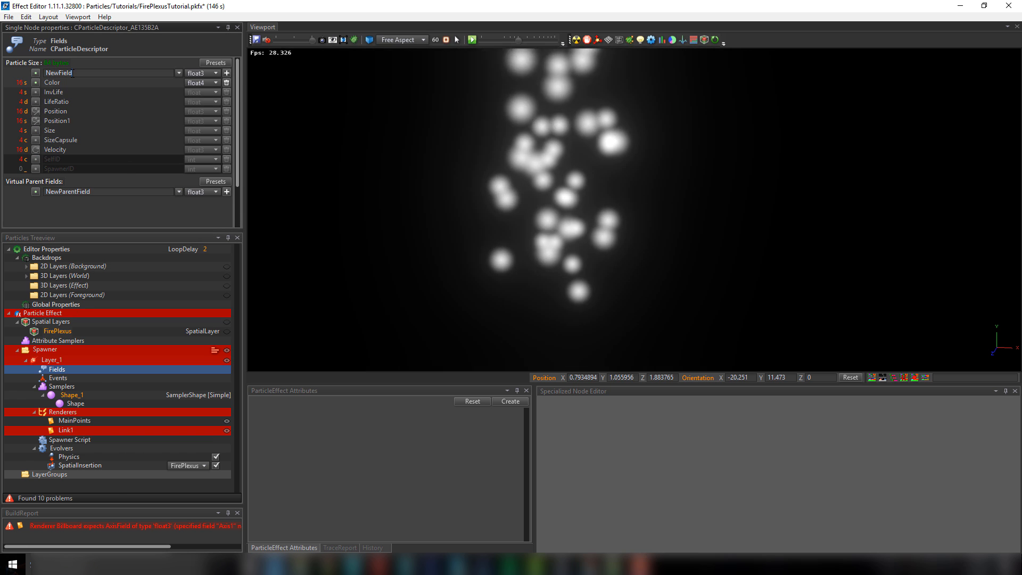
pyautogui.click(227, 73)
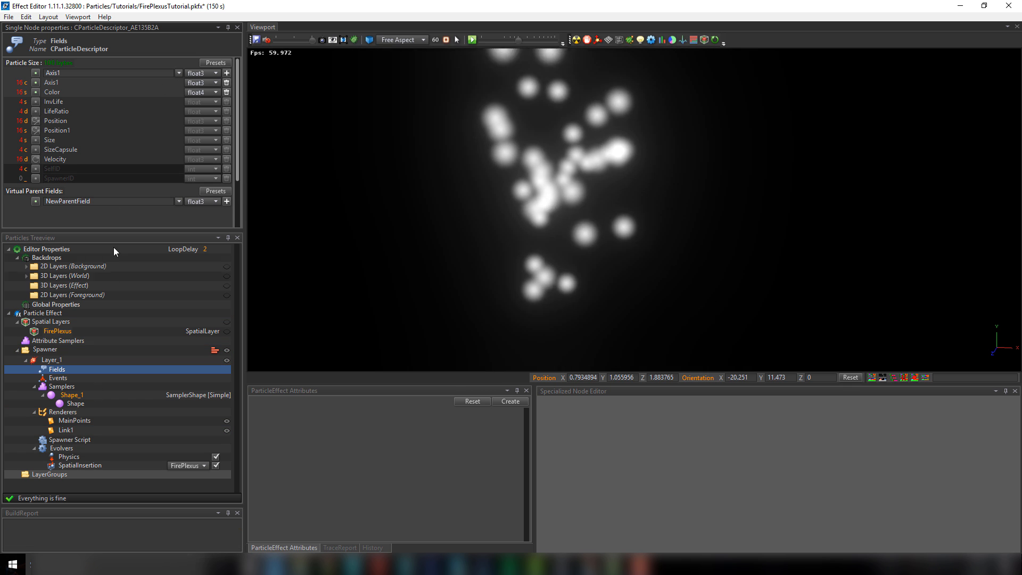
# Step: Duplicate the Link1 renderer and name the copy Link2
pyautogui.click(67, 431)
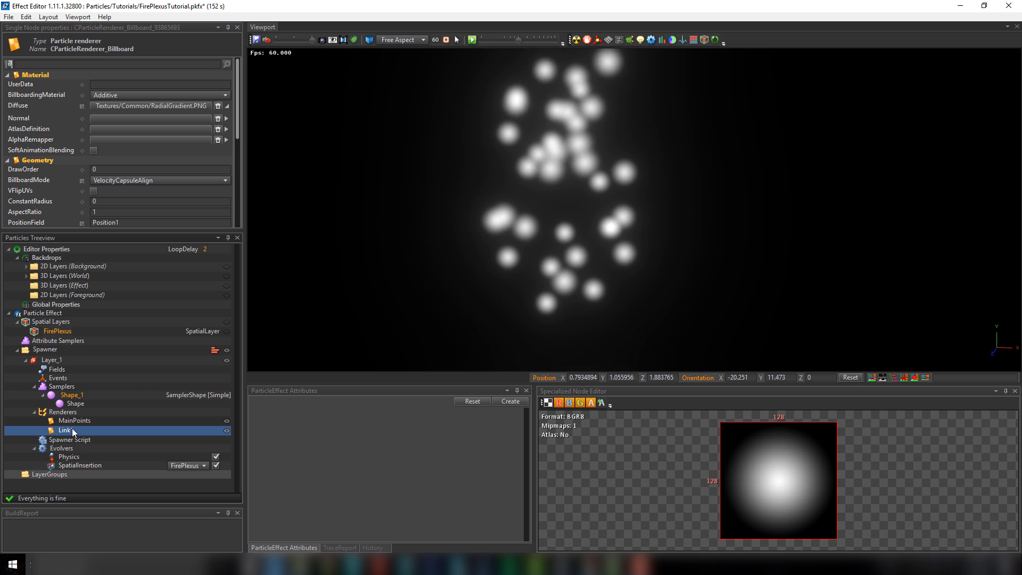
pyautogui.scroll(-5, 132, 208)
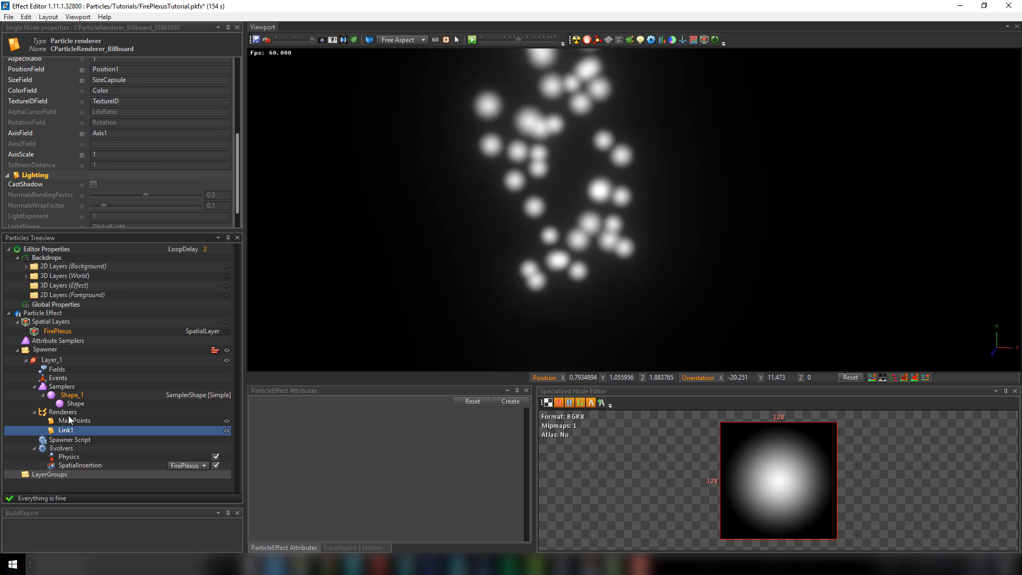
pyautogui.rightClick(70, 435)
pyautogui.click(99, 438)
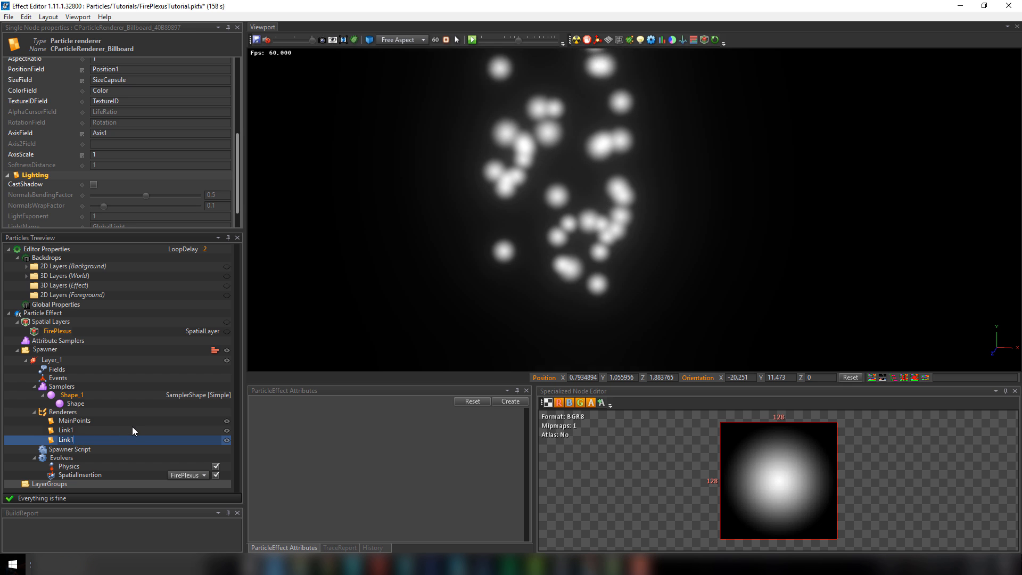
pyautogui.write('Link2')
pyautogui.press('Return')
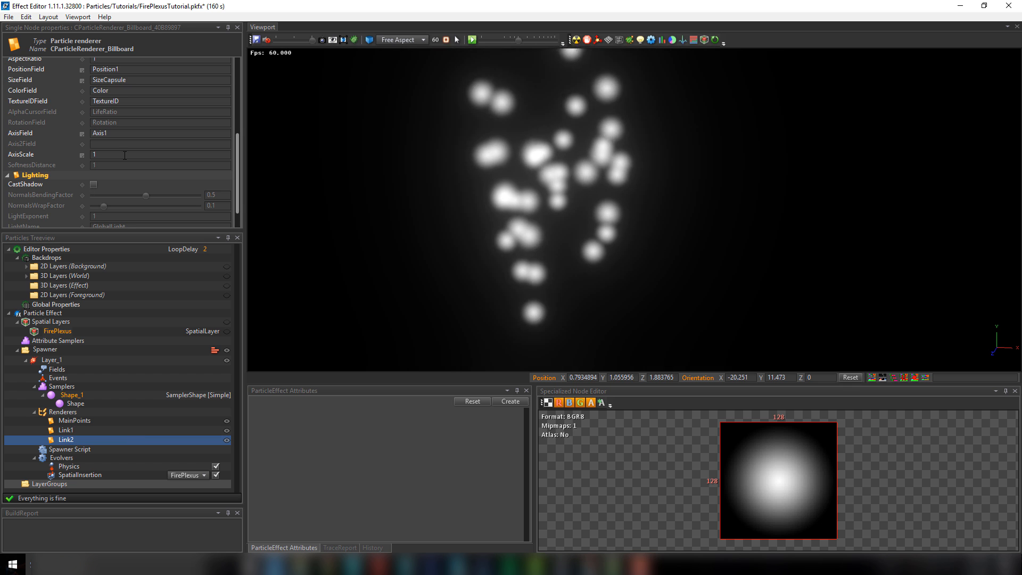
# Step: Set Link2's AxisField to Axis2 and its PositionField to Position2
pyautogui.click(129, 133)
pyautogui.press('BackSpace')
pyautogui.write('2')
pyautogui.press('Return')
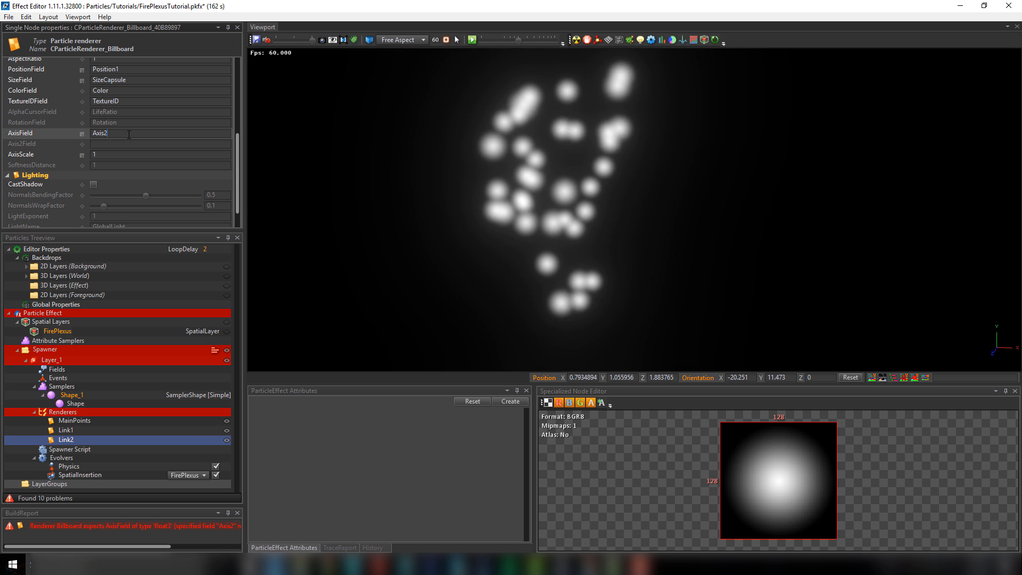
pyautogui.click(128, 71)
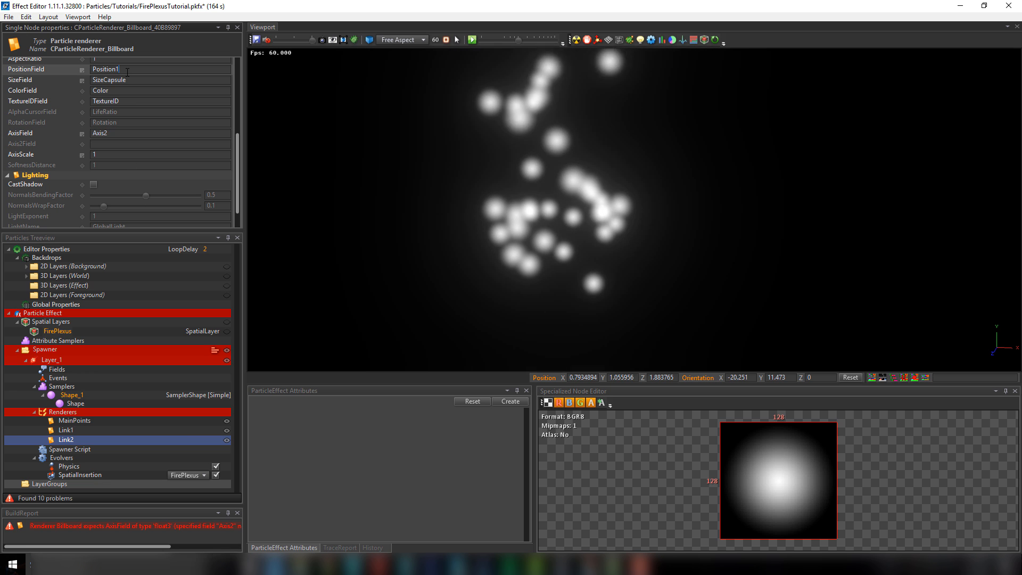
pyautogui.press('BackSpace')
pyautogui.write('2')
pyautogui.scroll(1, 126, 119)
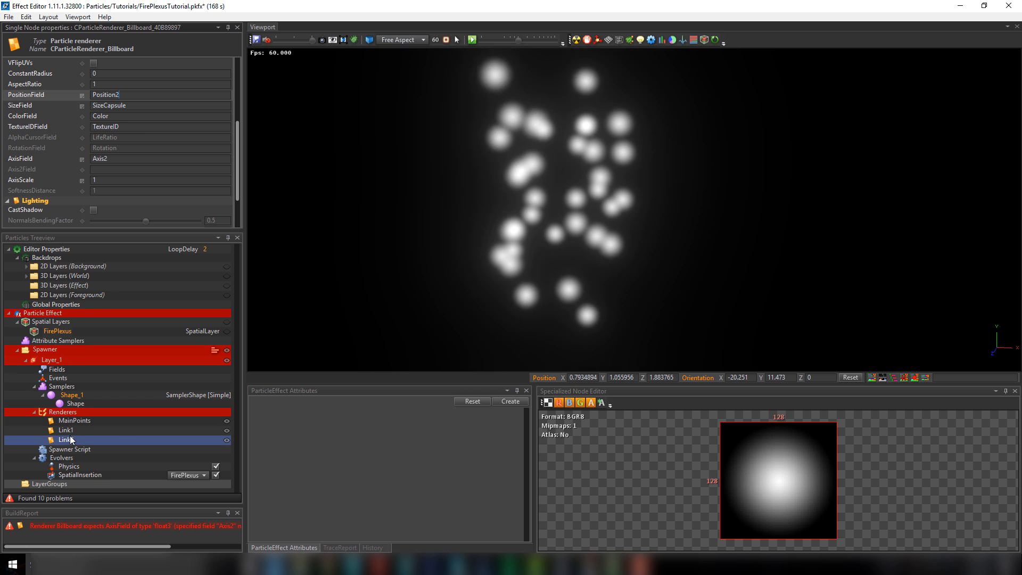
# Step: Add a float3 field named Axis2 to Layer_1's fields
pyautogui.click(57, 369)
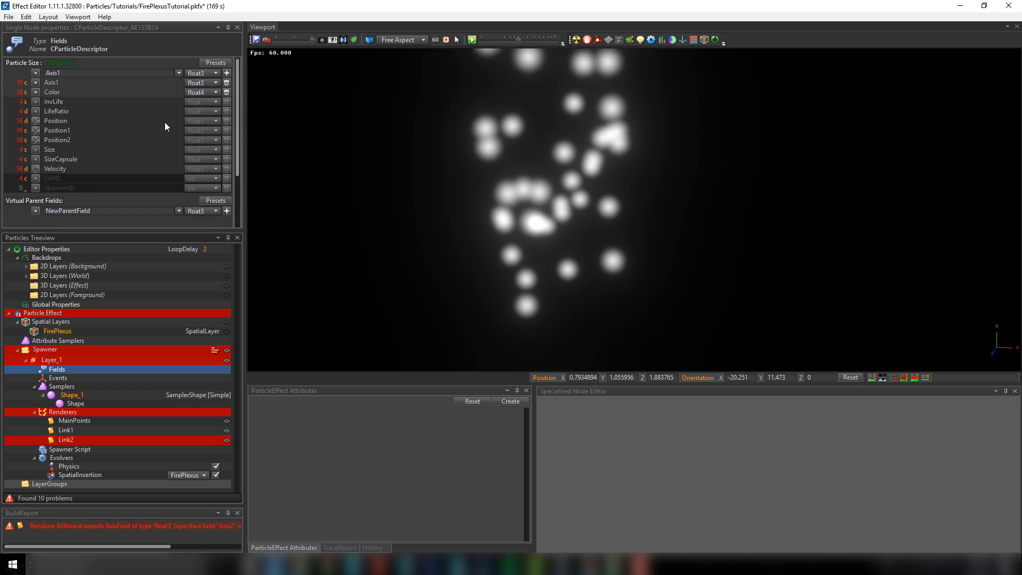
pyautogui.click(73, 76)
pyautogui.press('BackSpace')
pyautogui.write('2')
pyautogui.press('Return')
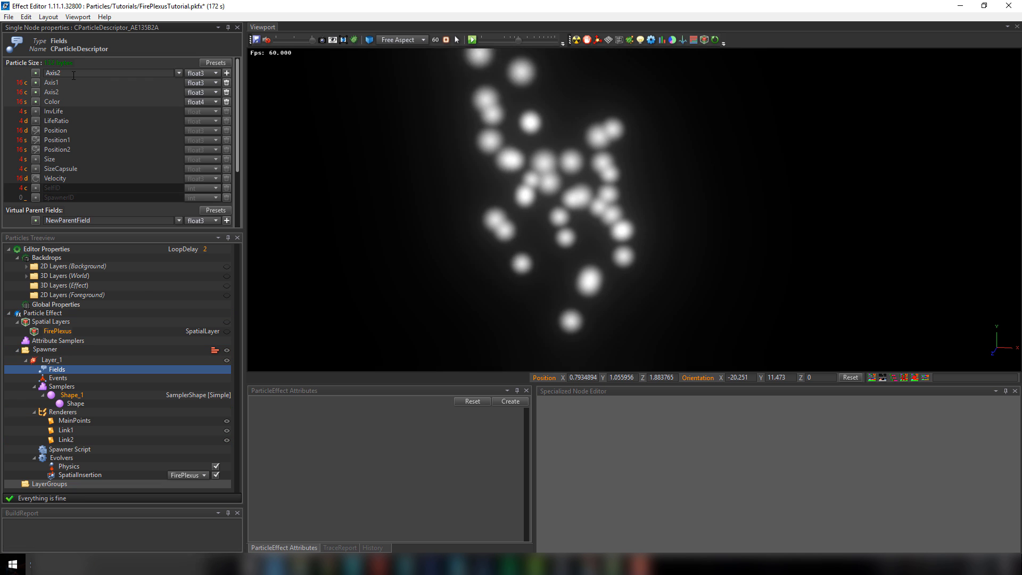
# Step: Add a Script evolver to Layer_1's evolvers
pyautogui.scroll(-3, 607, 253)
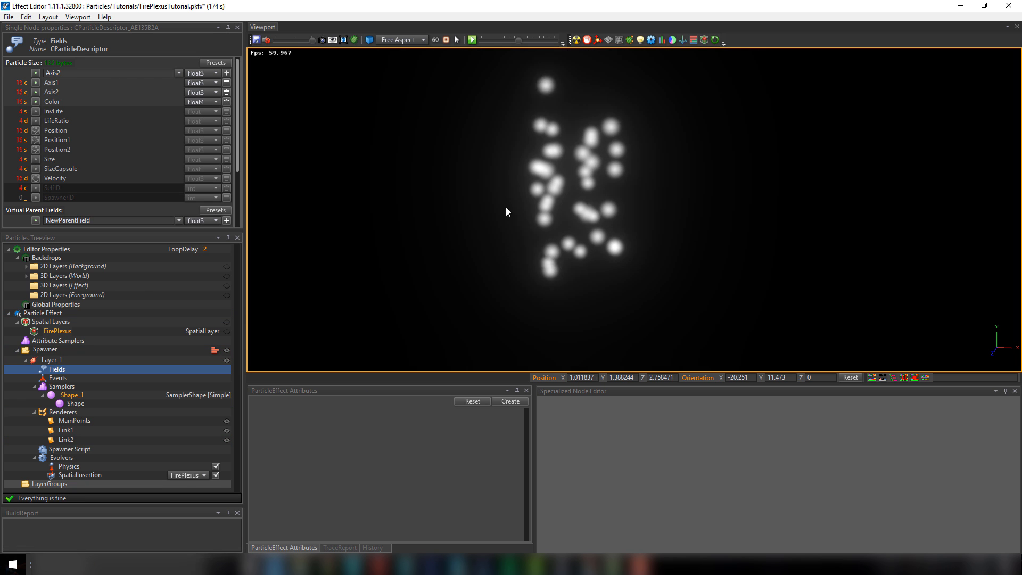
pyautogui.click(89, 449)
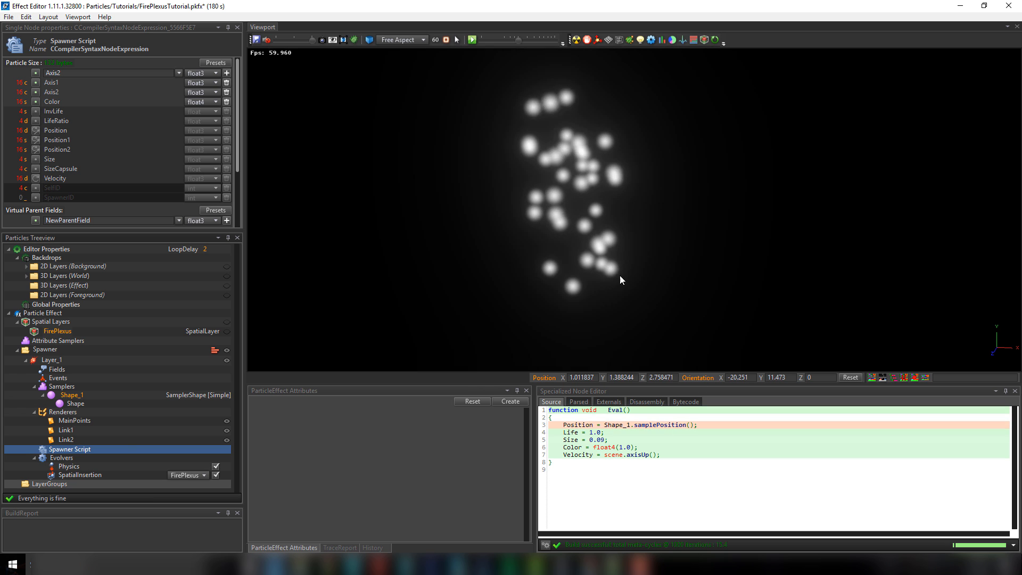
pyautogui.rightClick(64, 458)
pyautogui.moveTo(146, 540)
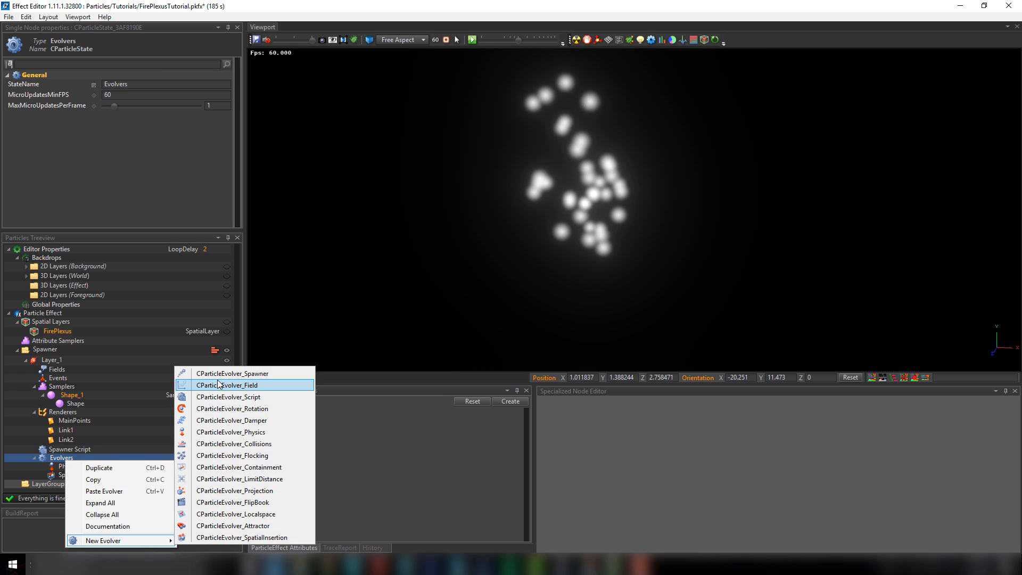
pyautogui.click(82, 423)
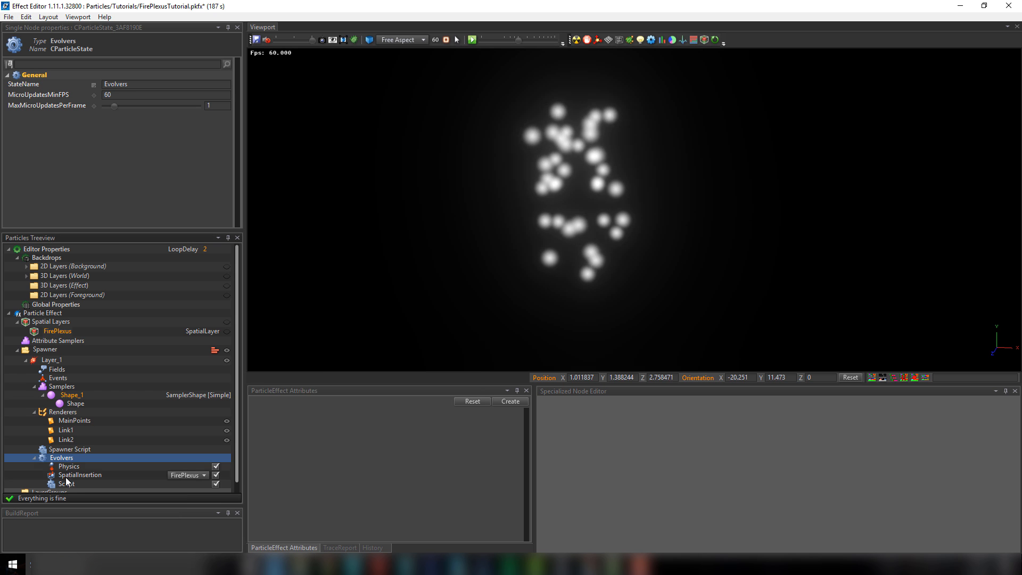
# Step: Open the Script evolver's source and add blank lines with an indented line inside the Eval function body
pyautogui.click(75, 482)
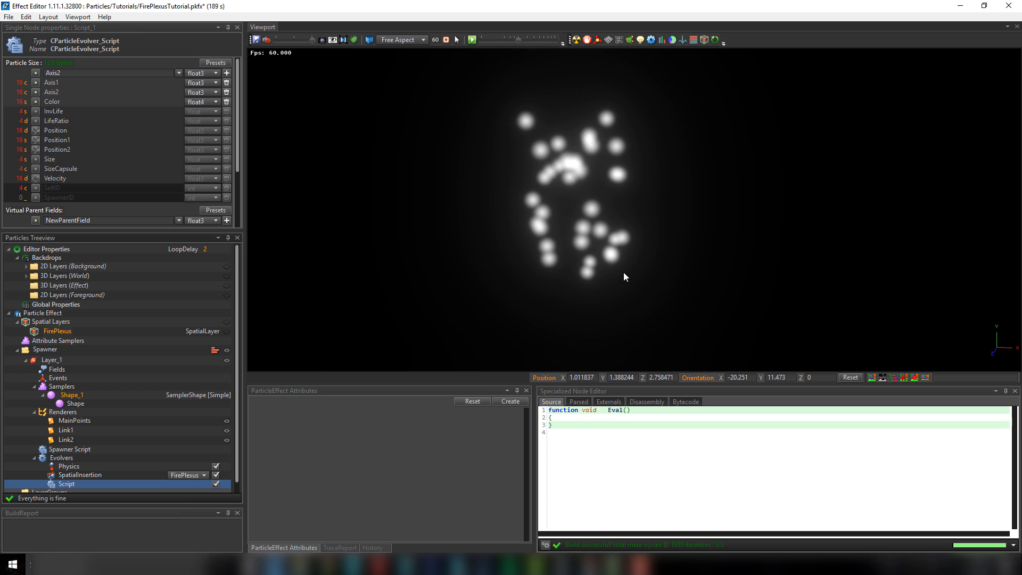
pyautogui.click(566, 421)
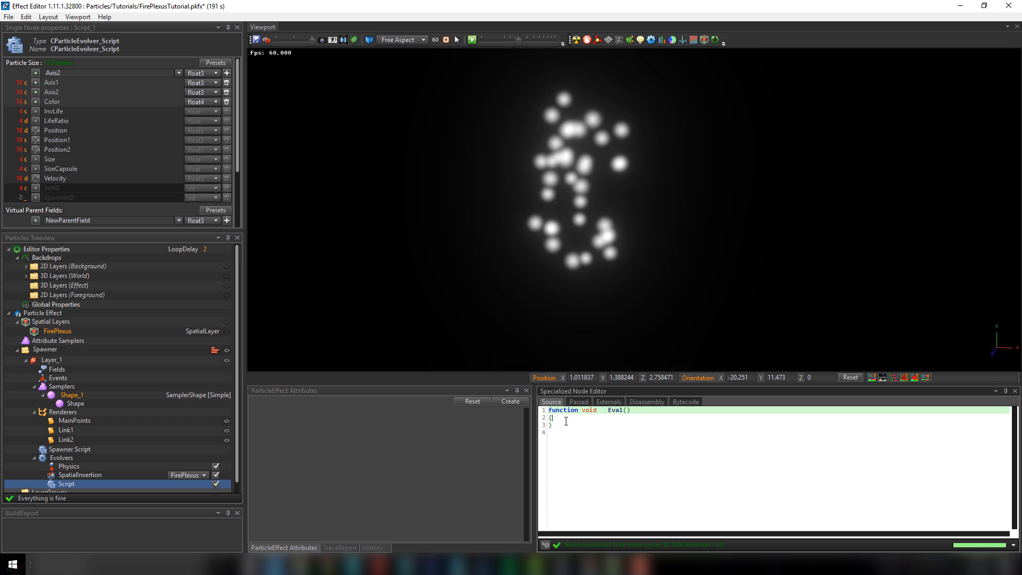
pyautogui.press('Return')
pyautogui.press('Return')
pyautogui.press('Return')
pyautogui.press('Return')
pyautogui.press('Up')
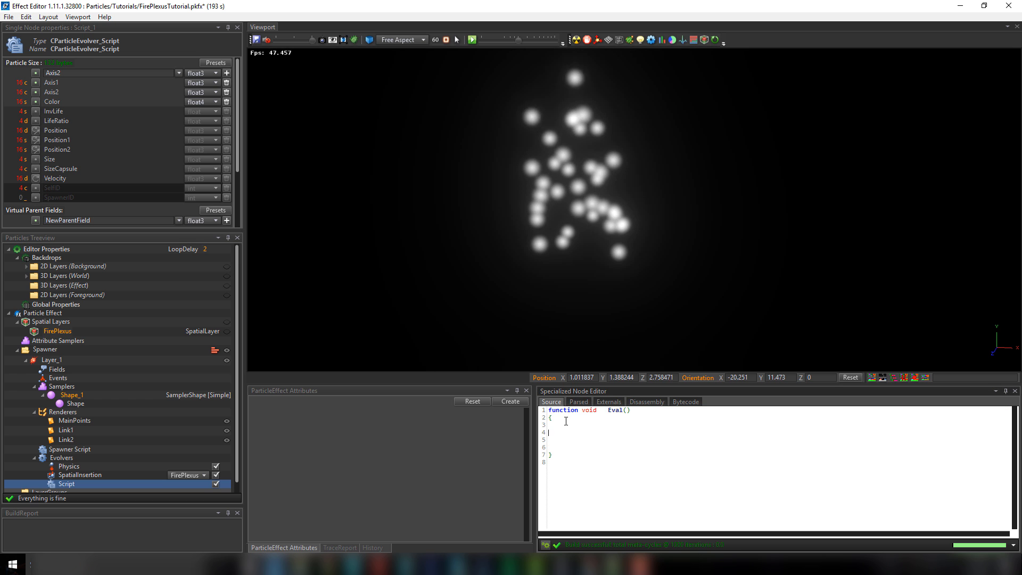
pyautogui.press('Tab')
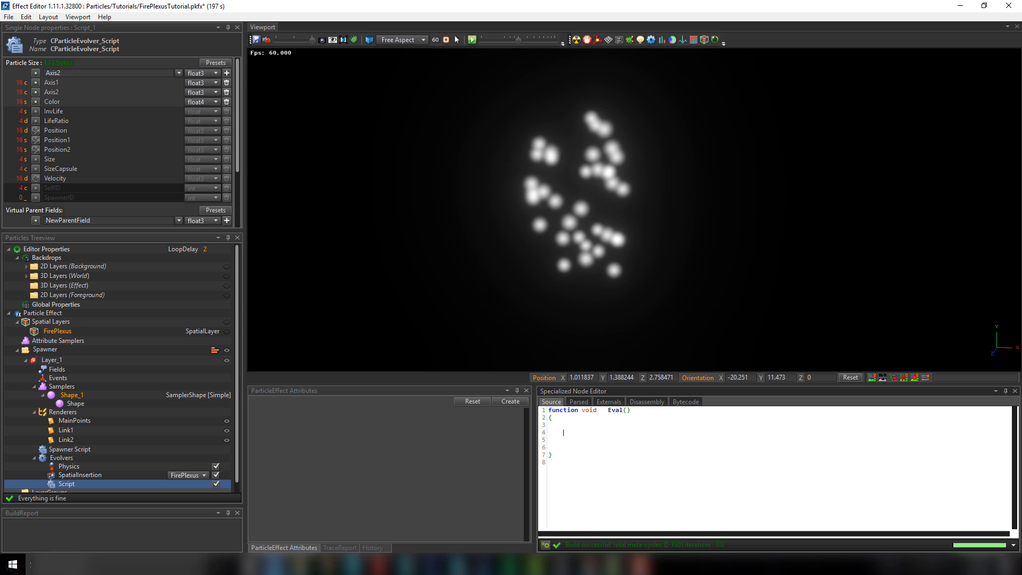
pyautogui.moveTo(588, 563)
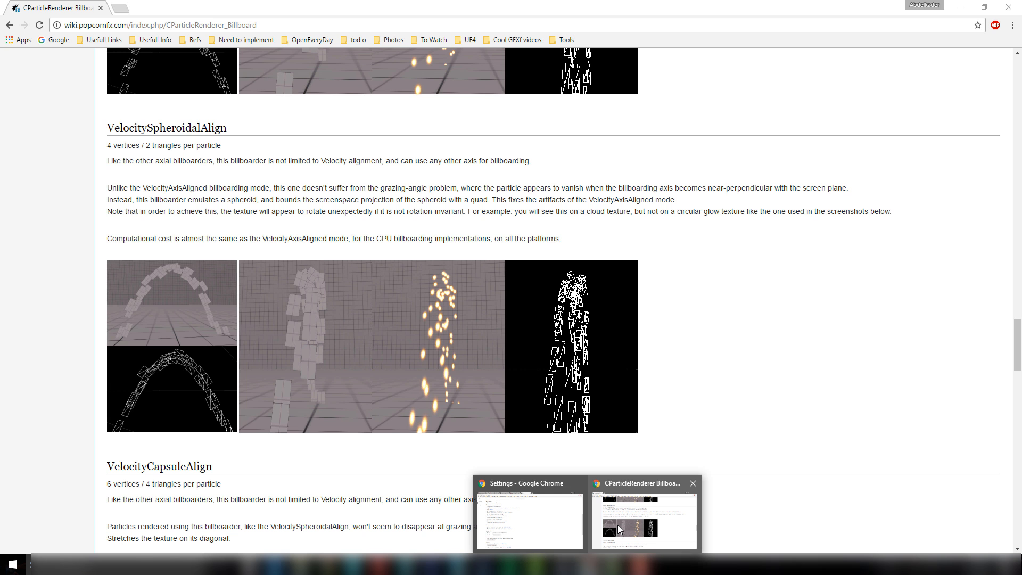
pyautogui.click(617, 525)
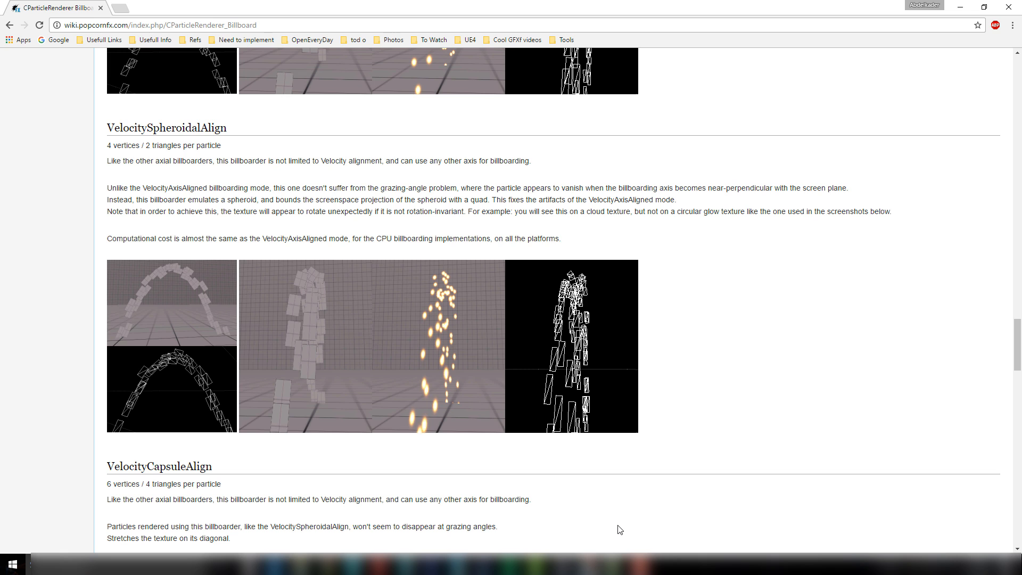
pyautogui.click(961, 9)
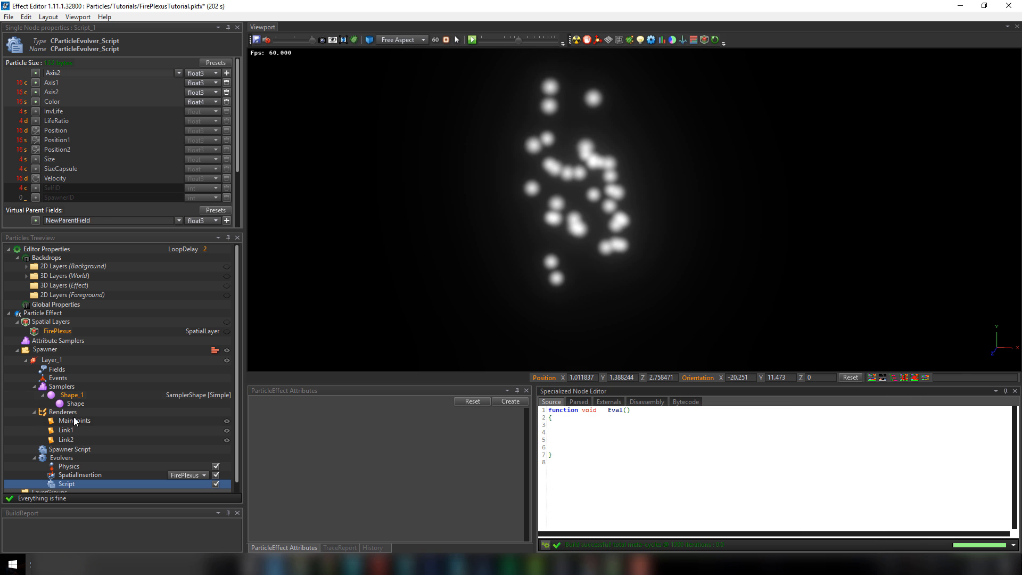
# Step: Open the wiki documentation of the FirePlexus spatial layer and look through its spatial query descriptions
pyautogui.rightClick(56, 331)
pyautogui.click(90, 373)
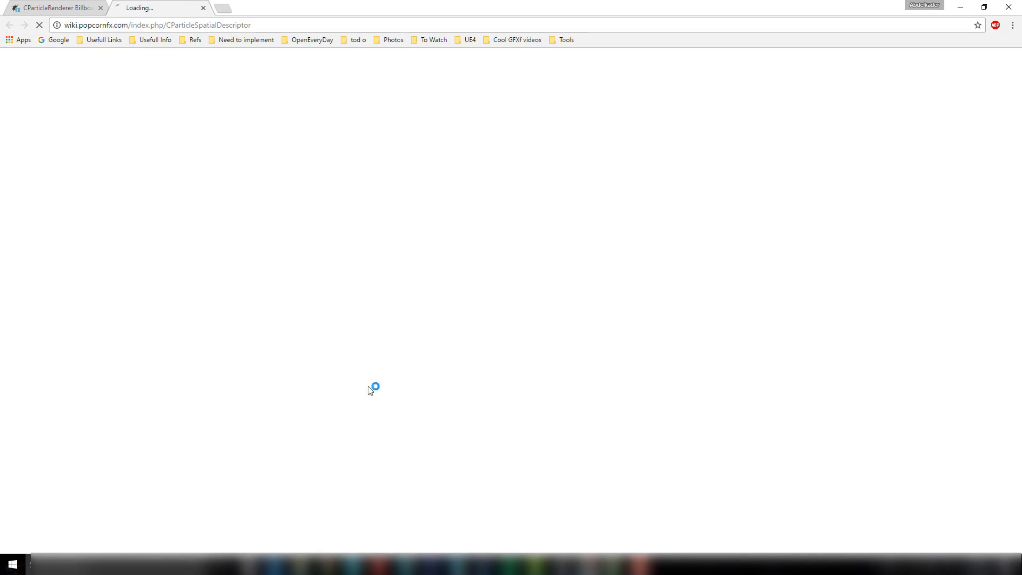
pyautogui.scroll(-20, 555, 334)
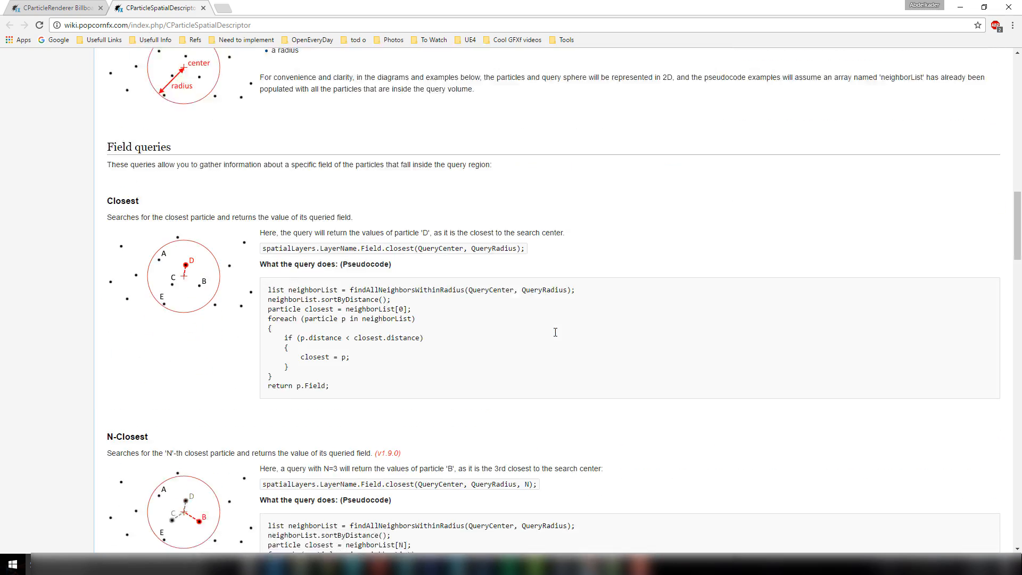
pyautogui.scroll(-20, 554, 333)
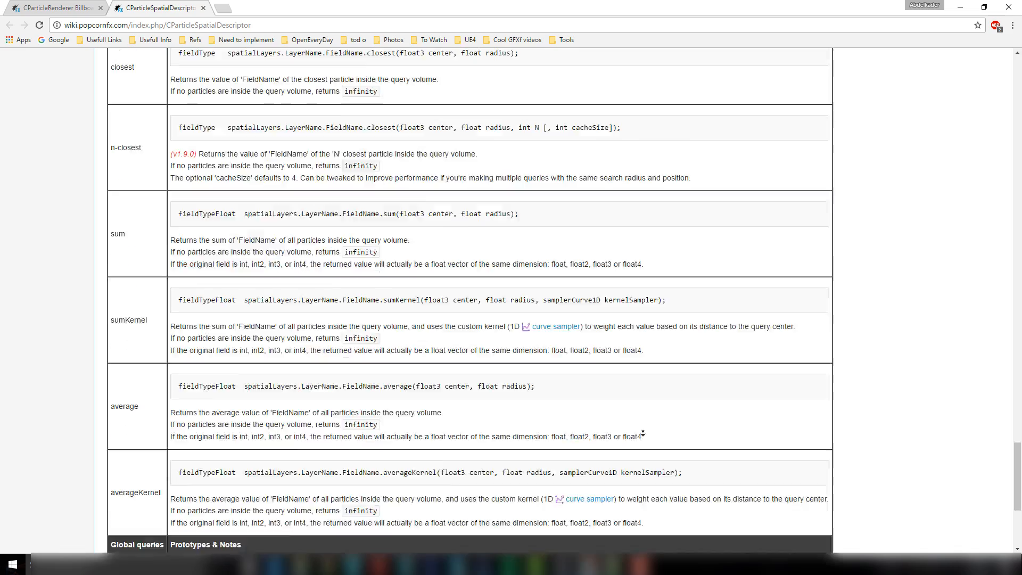
pyautogui.middleClick(627, 399)
pyautogui.scroll(15, 626, 131)
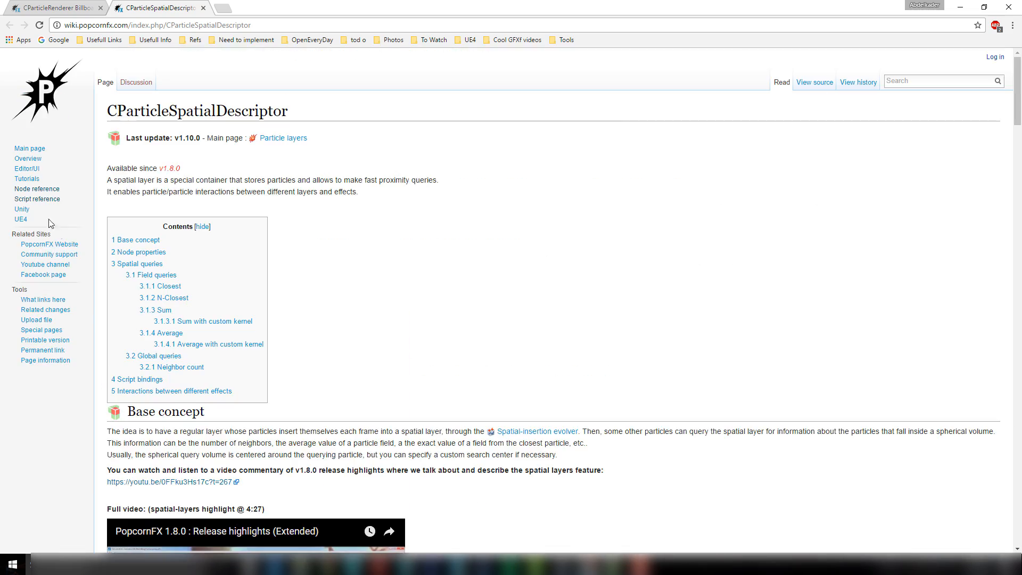
# Step: Open the wiki's Script reference and search the page for "spatia"
pyautogui.click(36, 199)
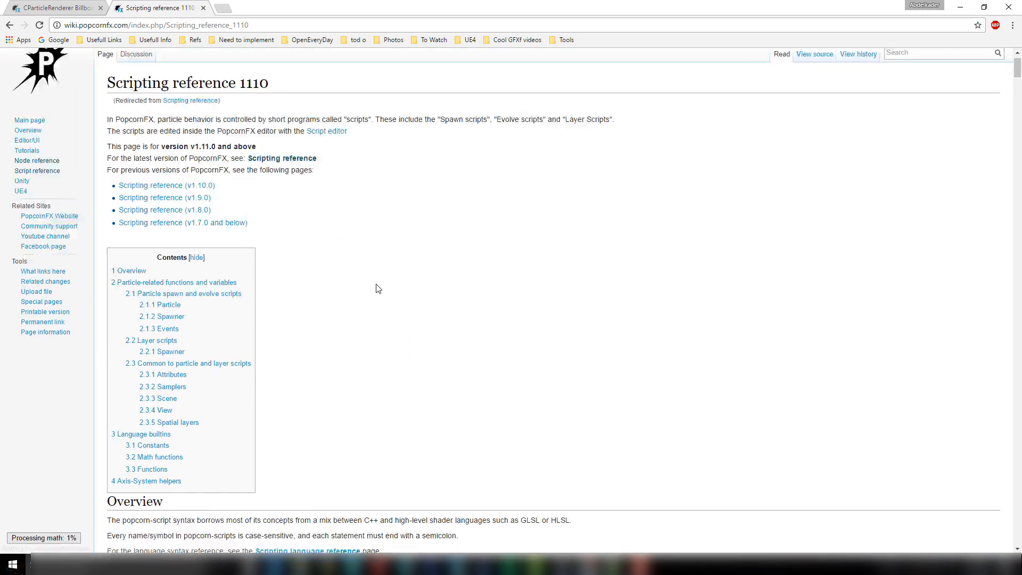
pyautogui.scroll(-8, 376, 286)
pyautogui.hotkey('ctrl', 'f')
pyautogui.write('sspqtioqn')
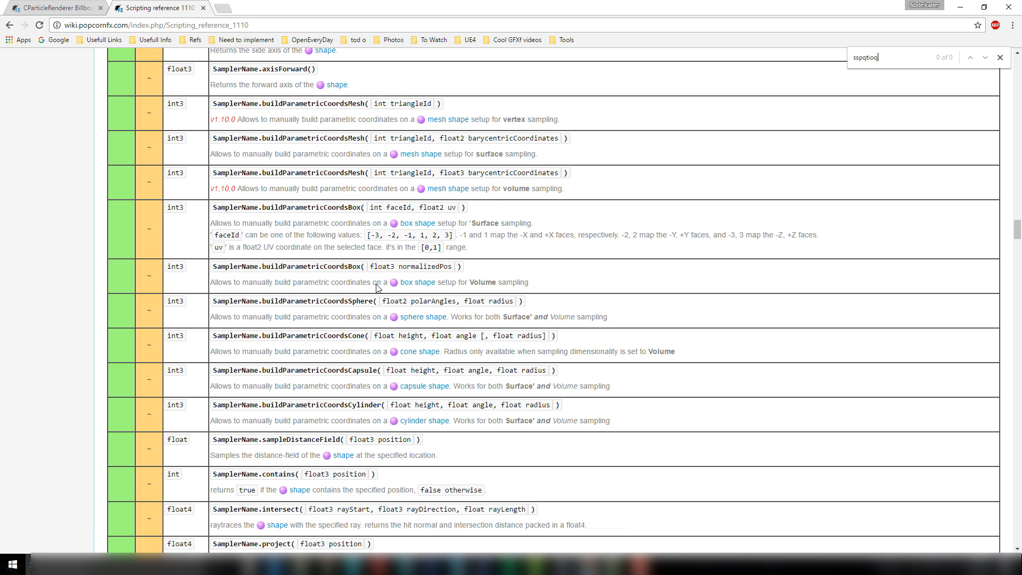
pyautogui.press('BackSpace')
pyautogui.press('BackSpace')
pyautogui.press('BackSpace')
pyautogui.press('BackSpace')
pyautogui.press('BackSpace')
pyautogui.press('BackSpace')
pyautogui.press('BackSpace')
pyautogui.write('q')
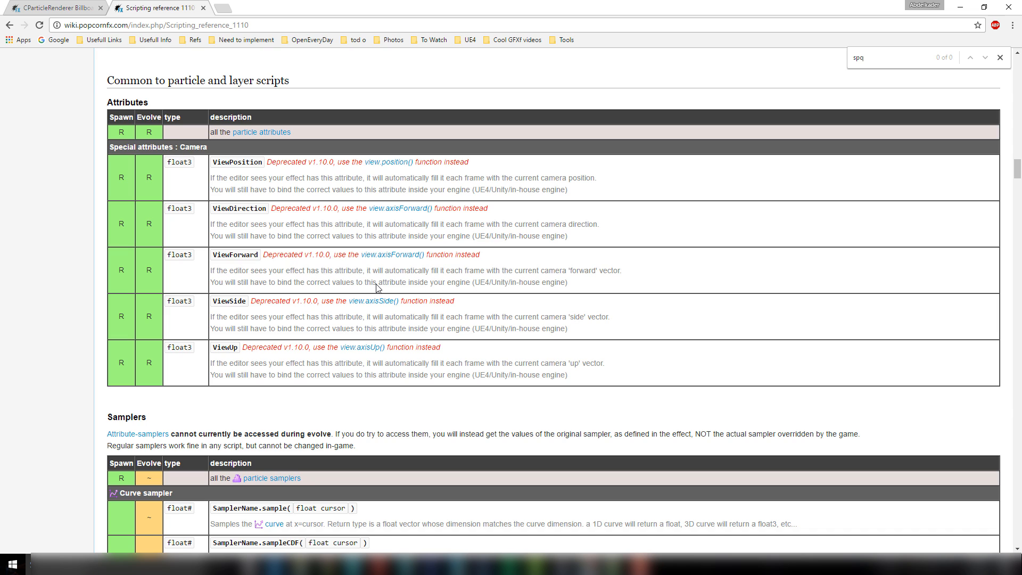
pyautogui.press('BackSpace')
pyautogui.write('at')
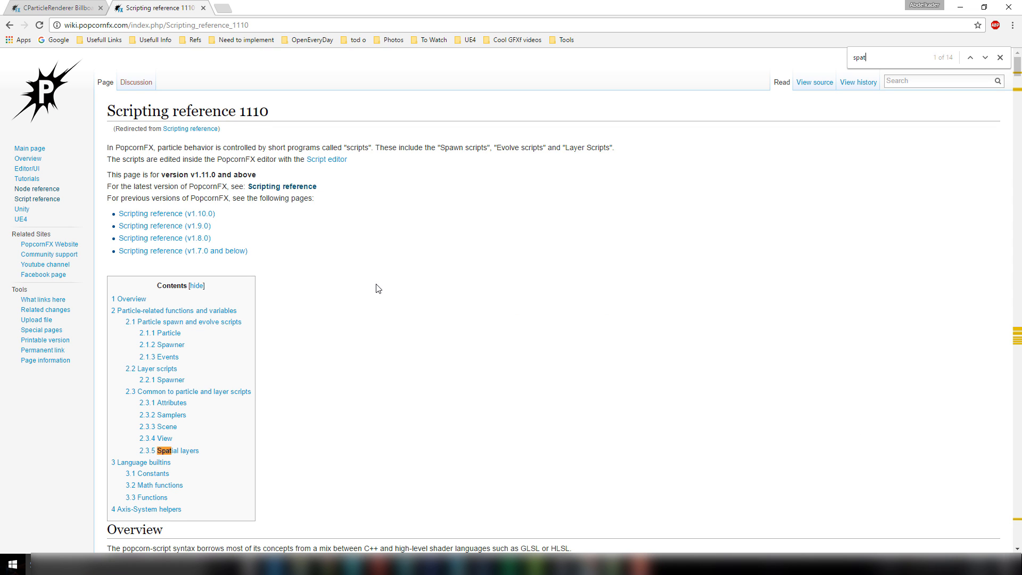
pyautogui.write('ia')
# Step: Go through the search matches to the field queries in the Spatial layers section
pyautogui.press('Return')
pyautogui.press('Return')
pyautogui.press('Return')
pyautogui.press('Return')
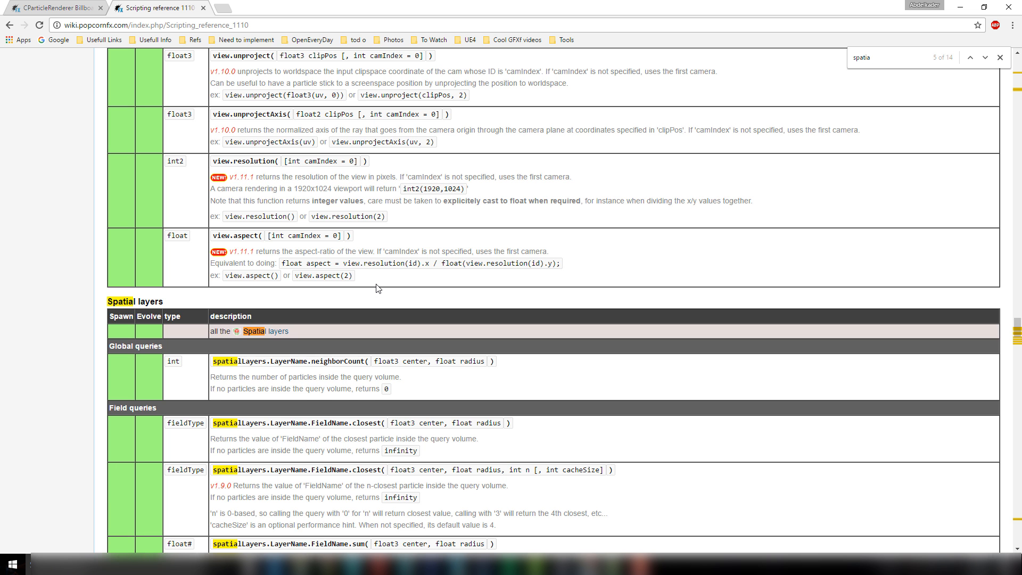
pyautogui.press('Return')
pyautogui.scroll(-2, 377, 289)
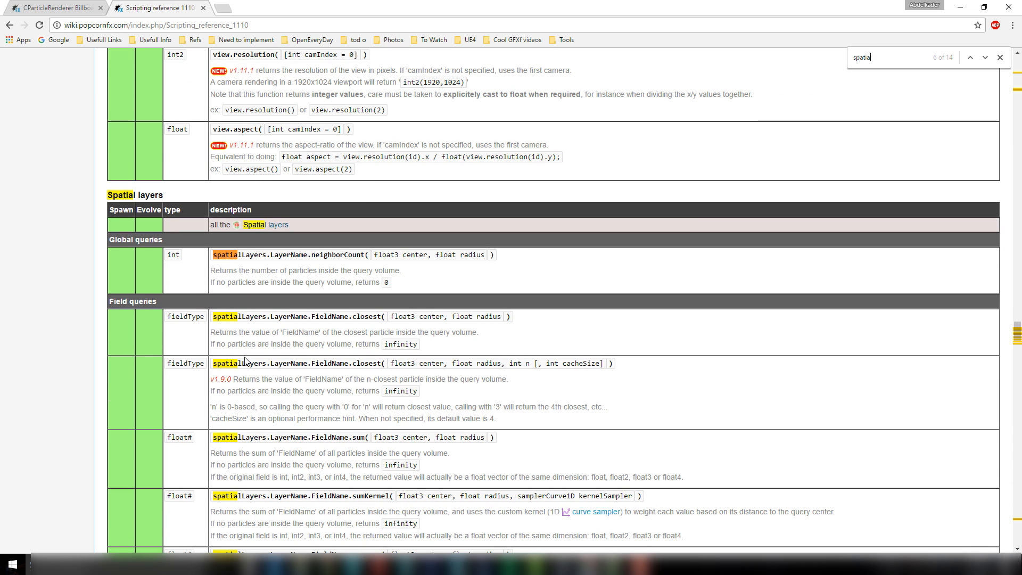
# Step: Copy the closest query prototype with the n and cacheSize arguments into the Script evolver's Eval function in the Effect Editor
pyautogui.moveTo(217, 364); pyautogui.dragTo(347, 362)
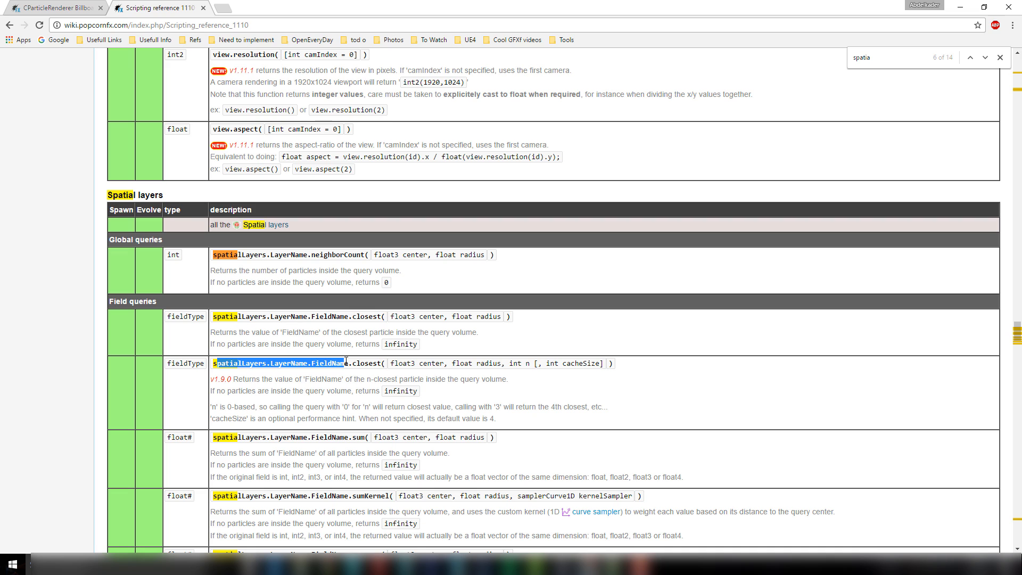
pyautogui.click(347, 363)
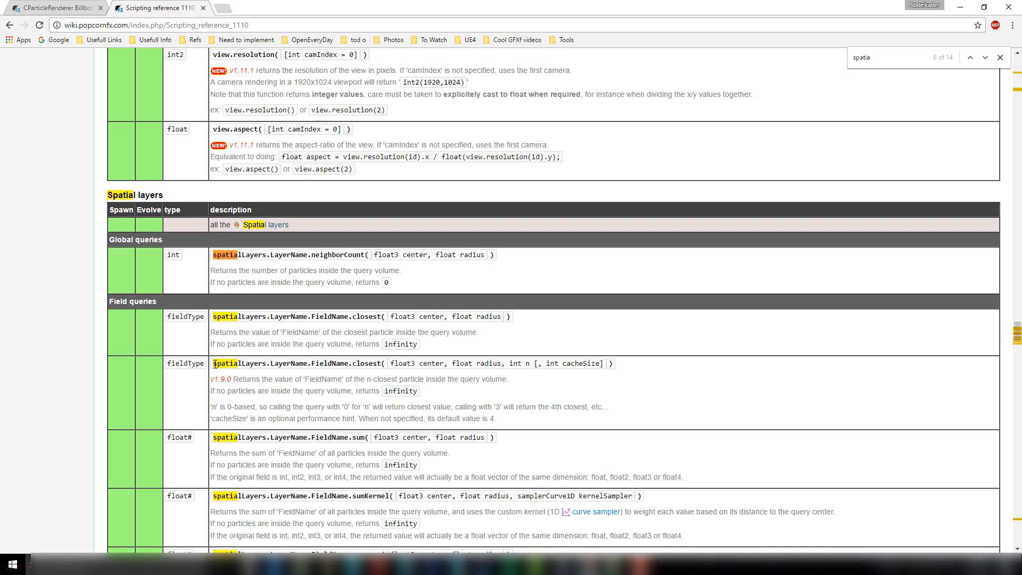
pyautogui.moveTo(215, 364); pyautogui.dragTo(613, 364)
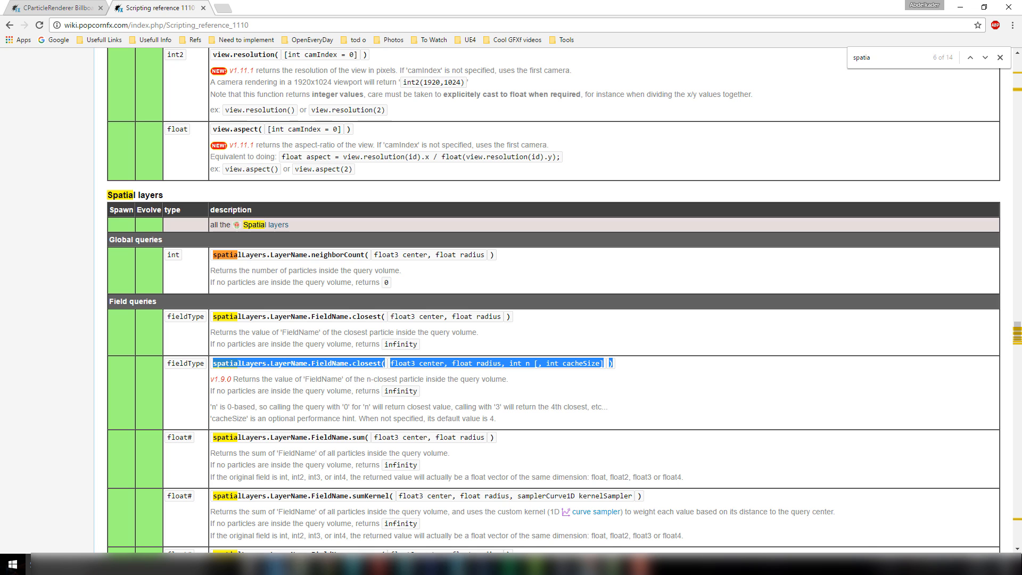
pyautogui.moveTo(288, 564)
pyautogui.click(355, 520)
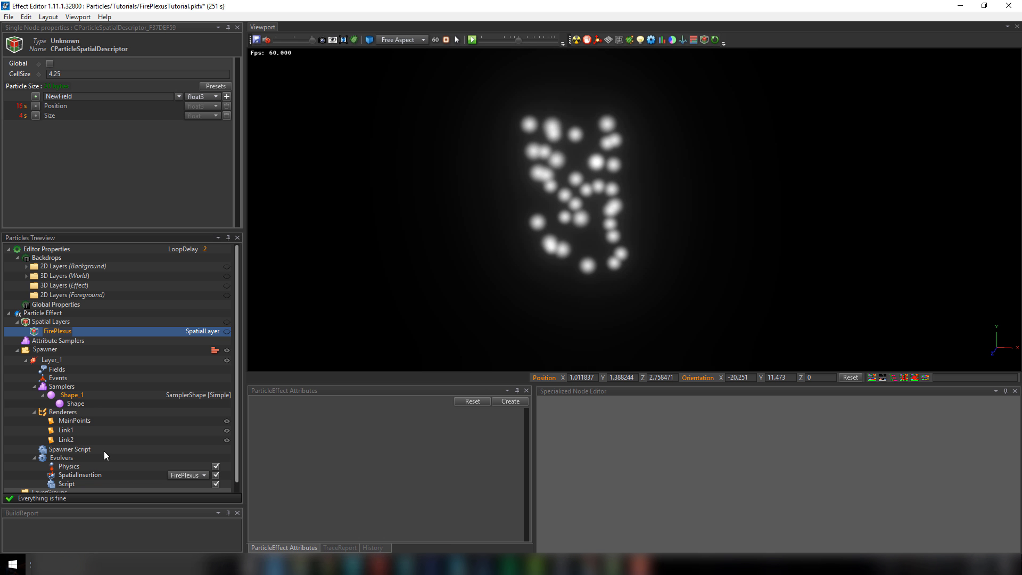
pyautogui.click(67, 484)
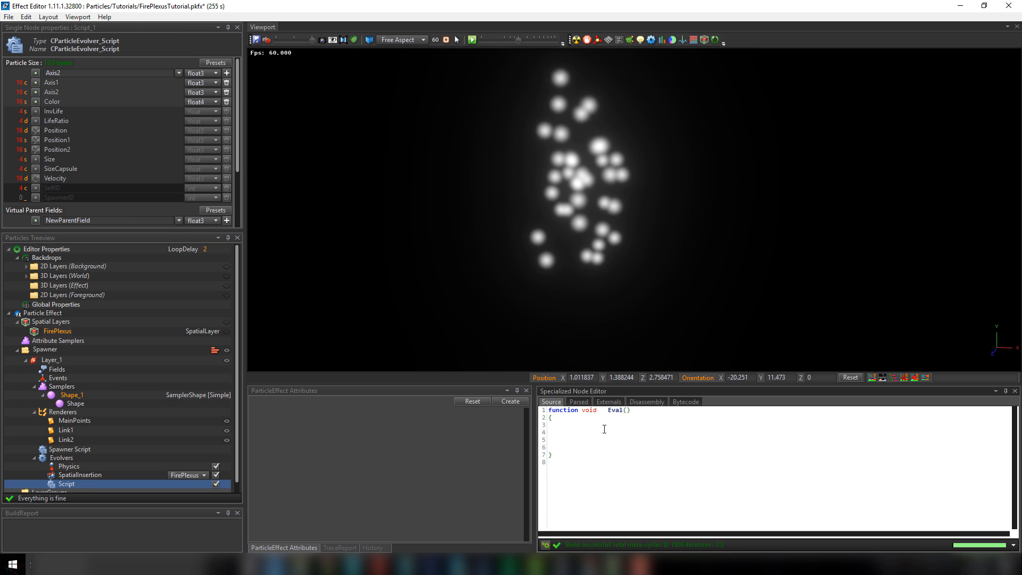
pyautogui.write('spatialLayers.LayerName.FieldName.closest(float3 center, float radius, int n [, int cacheSize])')
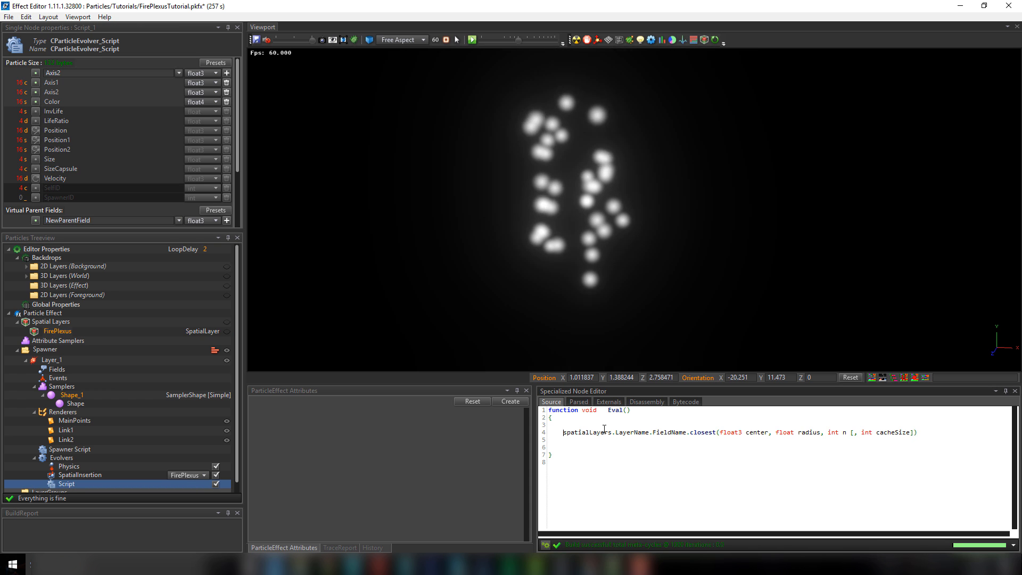
# Step: Assign the pasted closest query to a new float3 variable named Pos1
pyautogui.write('float3')
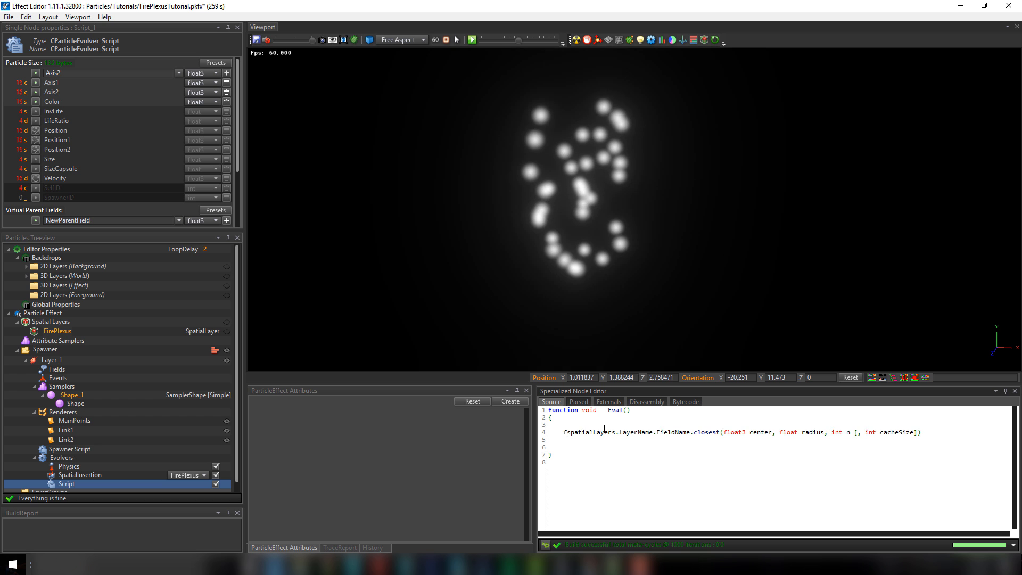
pyautogui.write(' Pos1 ')
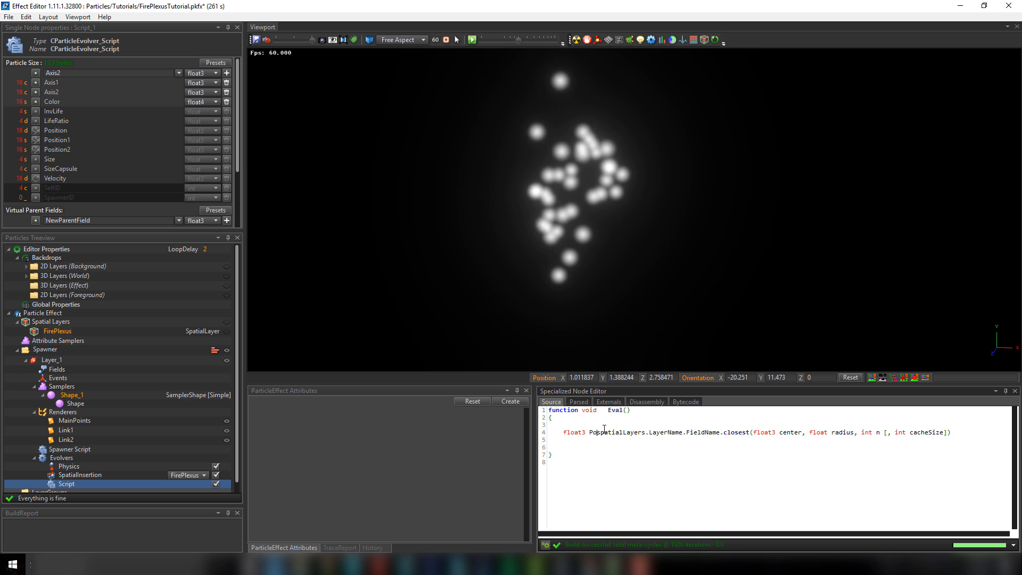
pyautogui.write('=')
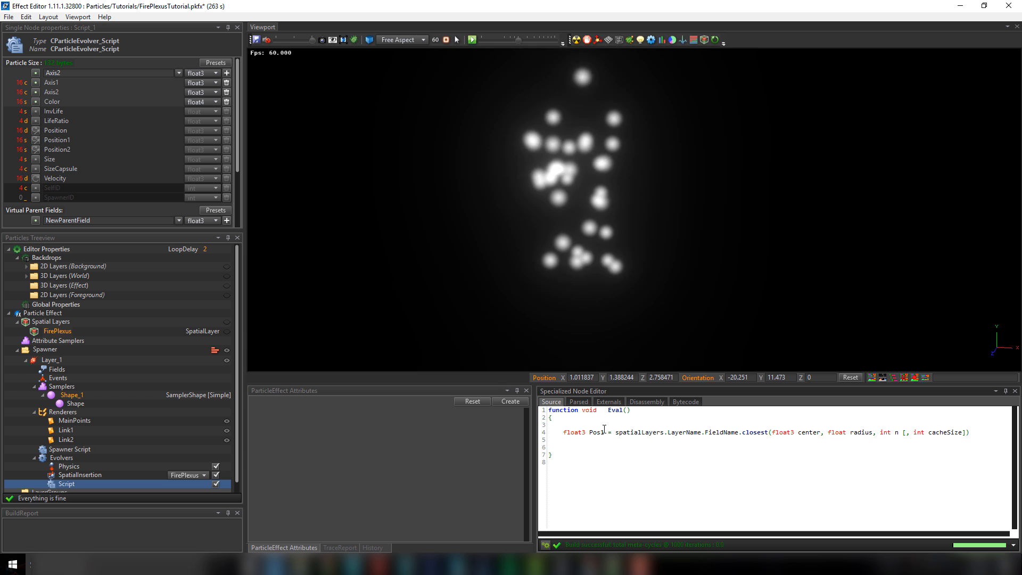
# Step: Replace the query's LayerName placeholder with FirePlexus and its FieldName placeholder with Position
pyautogui.hotkey('ctrl', 'shift', 'Right')
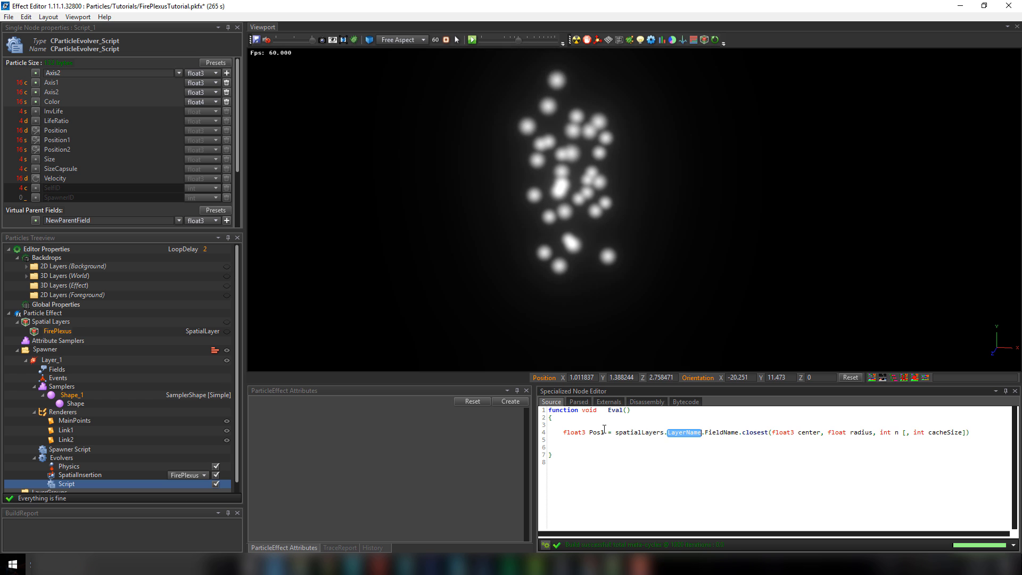
pyautogui.click(65, 332)
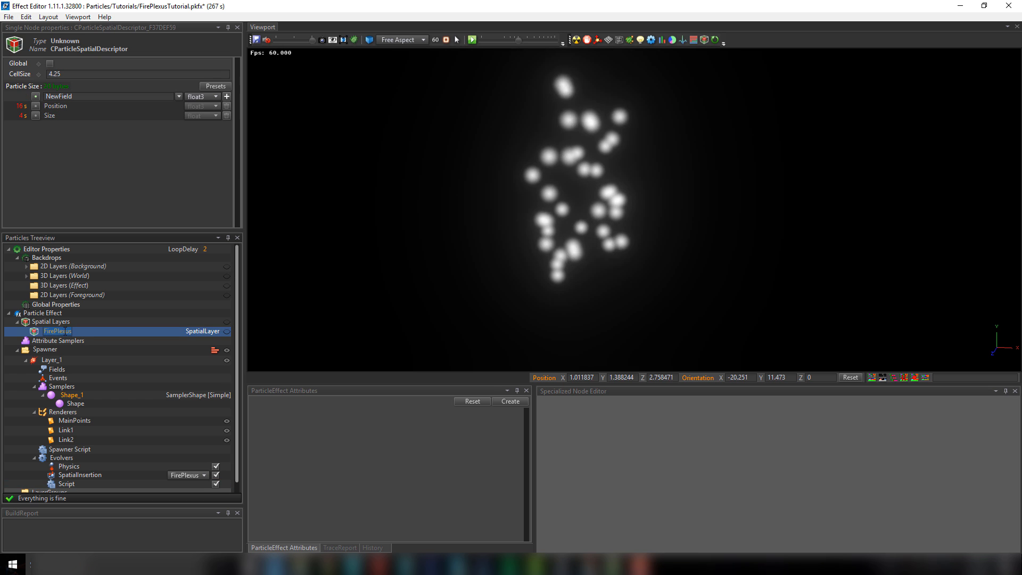
pyautogui.click(72, 484)
pyautogui.doubleClick(692, 435)
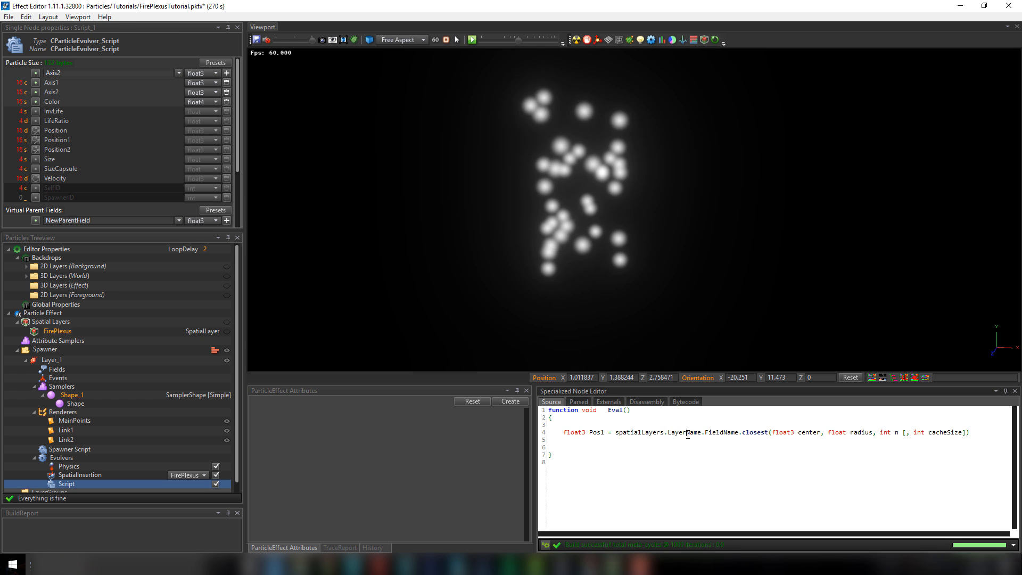
pyautogui.write('FirePlexus')
pyautogui.doubleClick(725, 432)
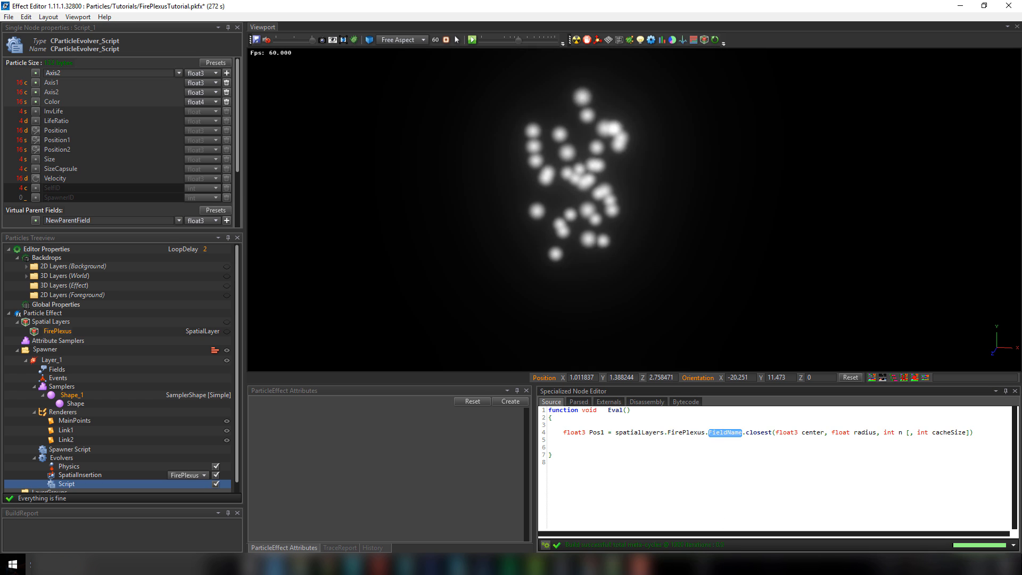
pyautogui.write('Position')
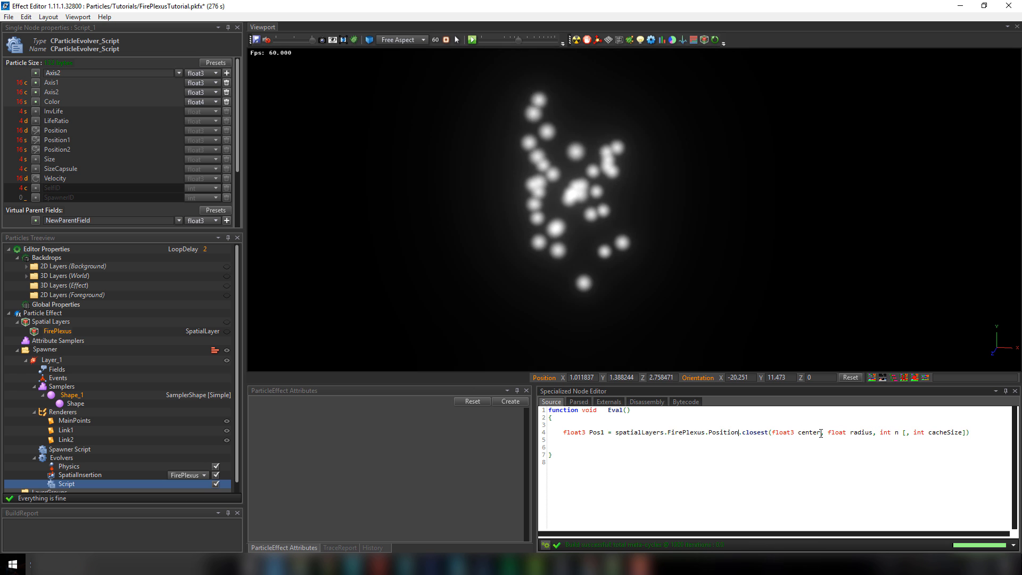
# Step: Replace the closest query's center argument with Position and its radius argument with Radius
pyautogui.moveTo(820, 433); pyautogui.dragTo(773, 435)
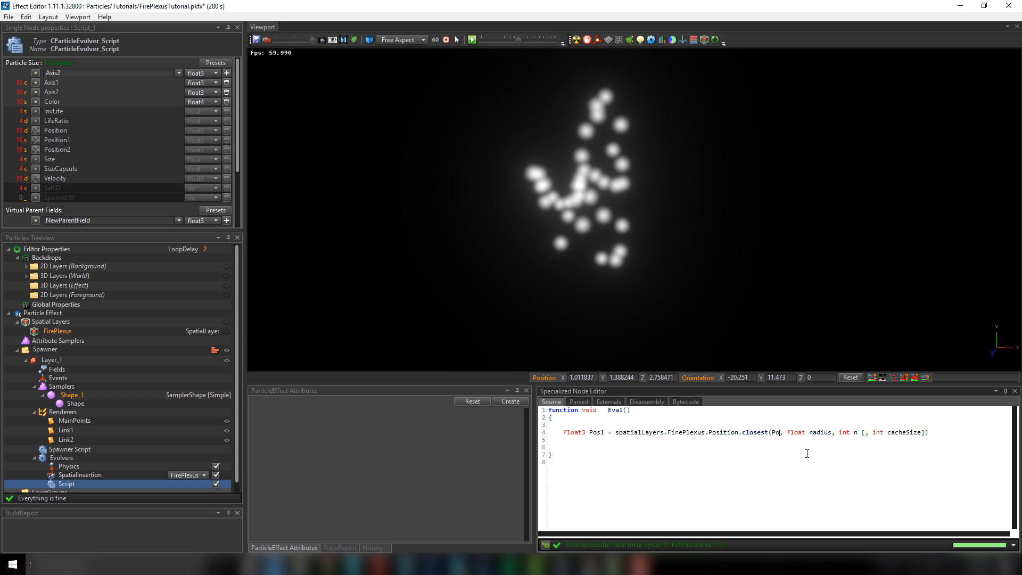
pyautogui.write('Position')
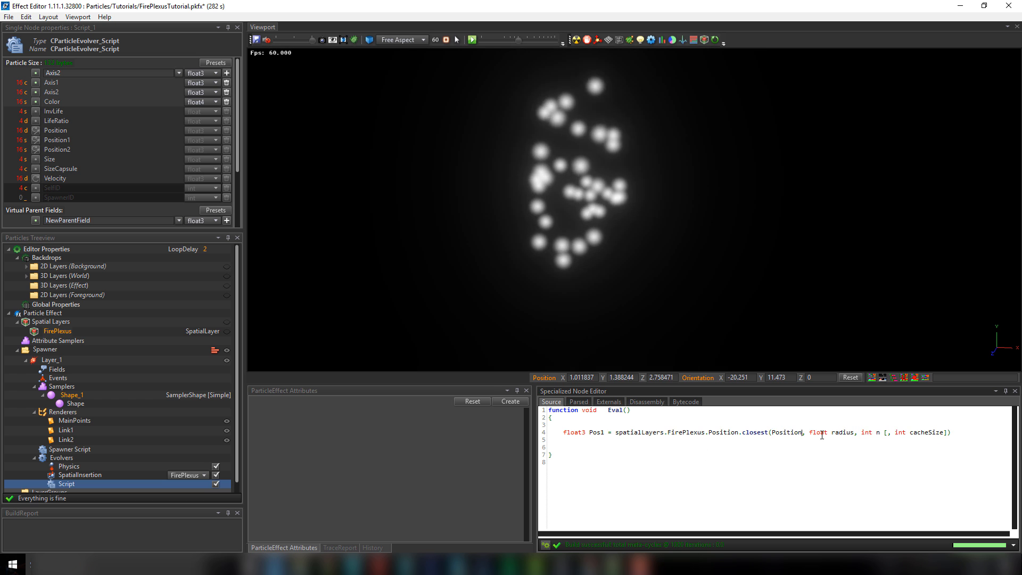
pyautogui.doubleClick(824, 435)
pyautogui.press('Delete')
pyautogui.press('Delete')
pyautogui.press('Delete')
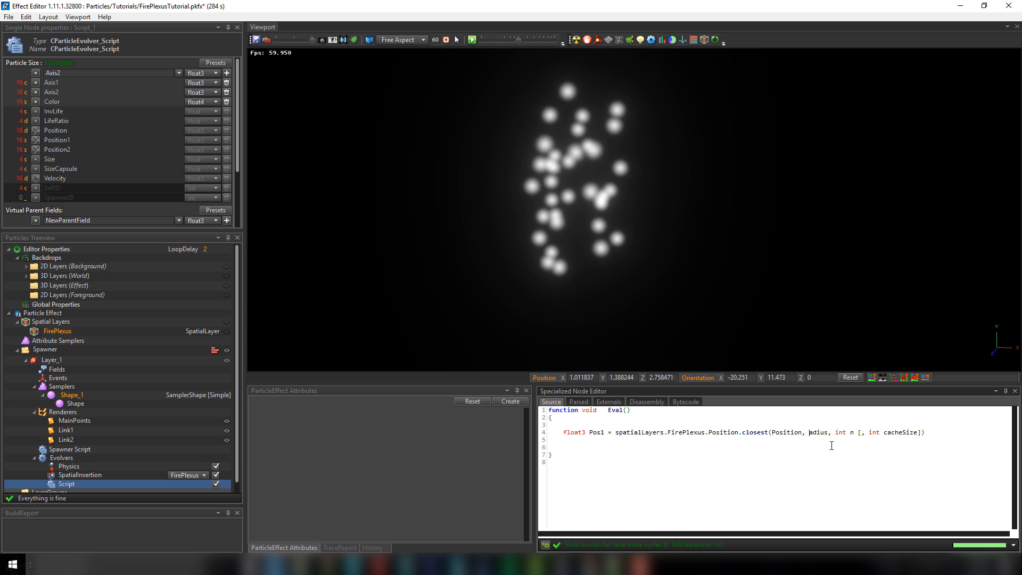
pyautogui.write('R')
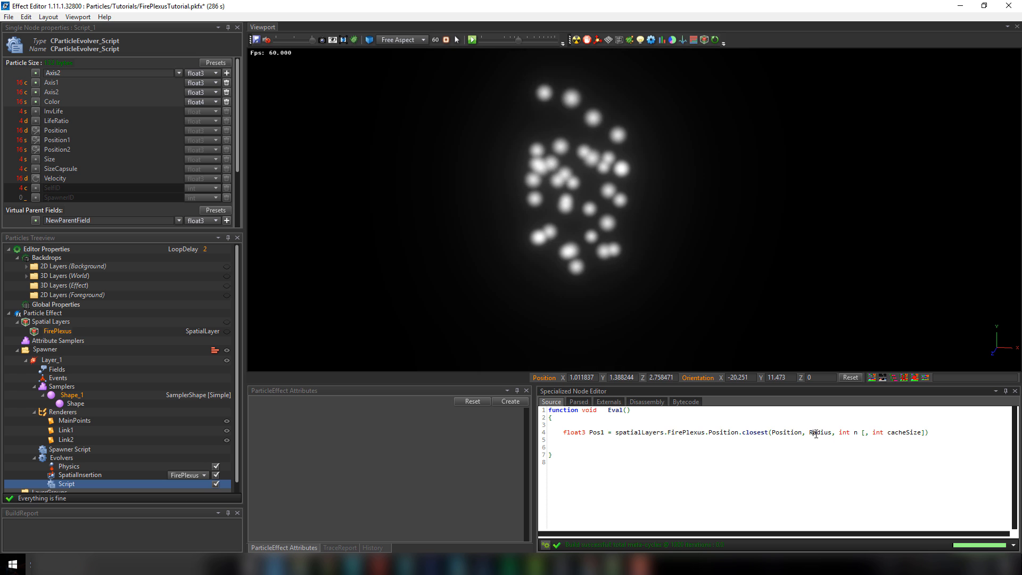
# Step: Create a particle effect attribute named Radius to match the radius argument in the closest query
pyautogui.doubleClick(816, 433)
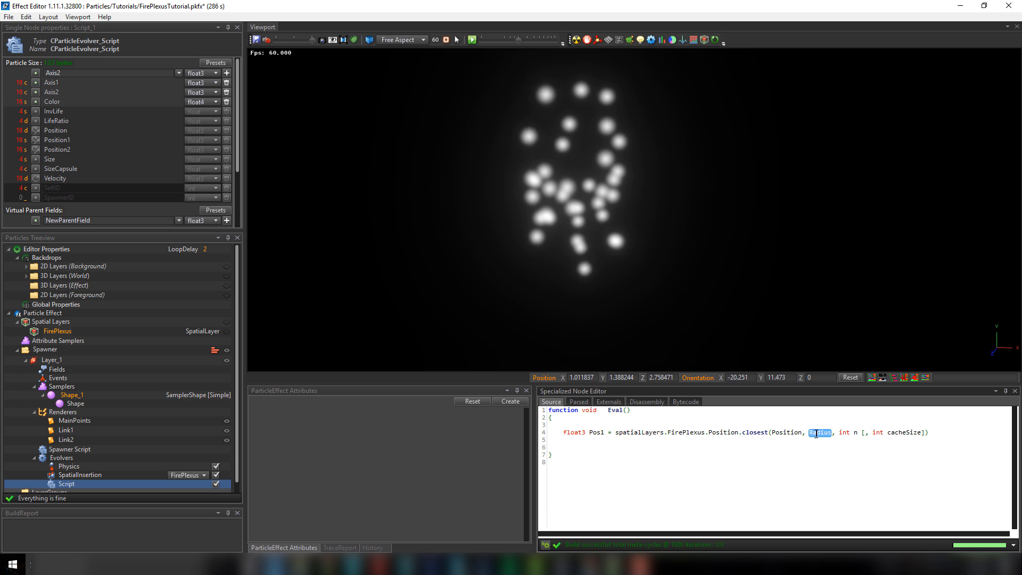
pyautogui.click(514, 403)
pyautogui.write('Radius')
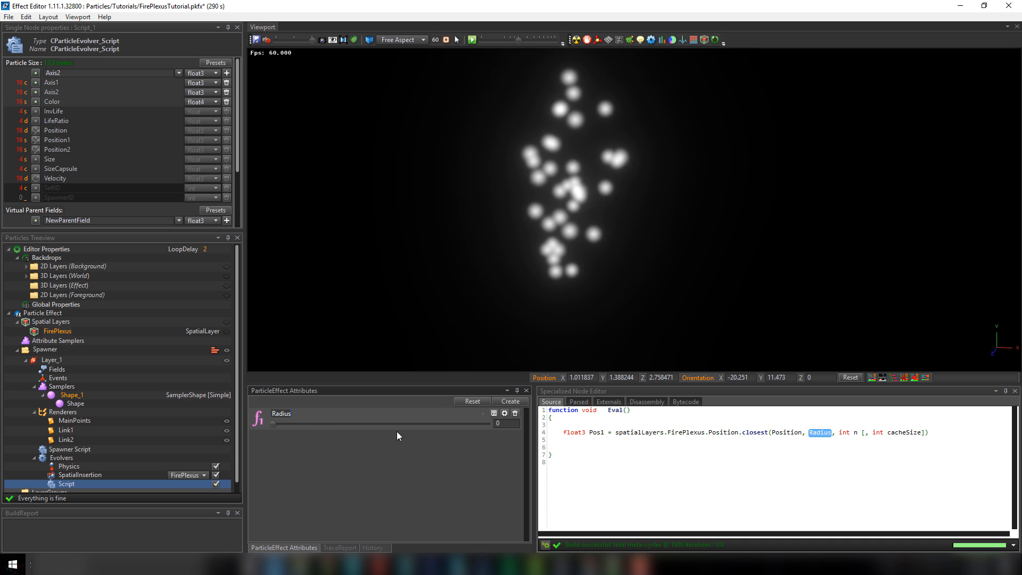
pyautogui.click(397, 431)
# Step: Set the Radius attribute's value to 0.8
pyautogui.moveTo(273, 424); pyautogui.dragTo(425, 424)
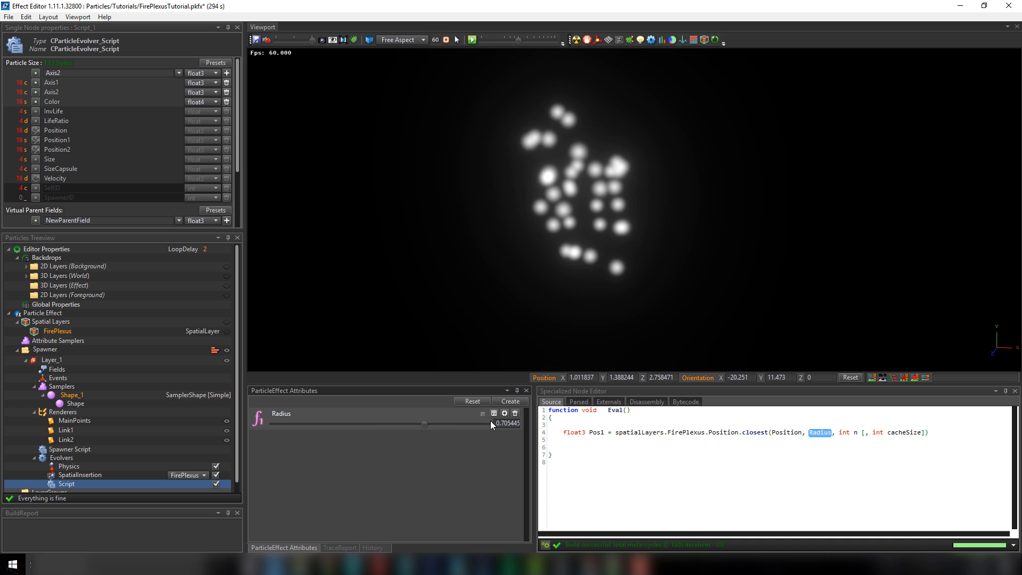
pyautogui.doubleClick(509, 422)
pyautogui.write('80')
pyautogui.press('Return')
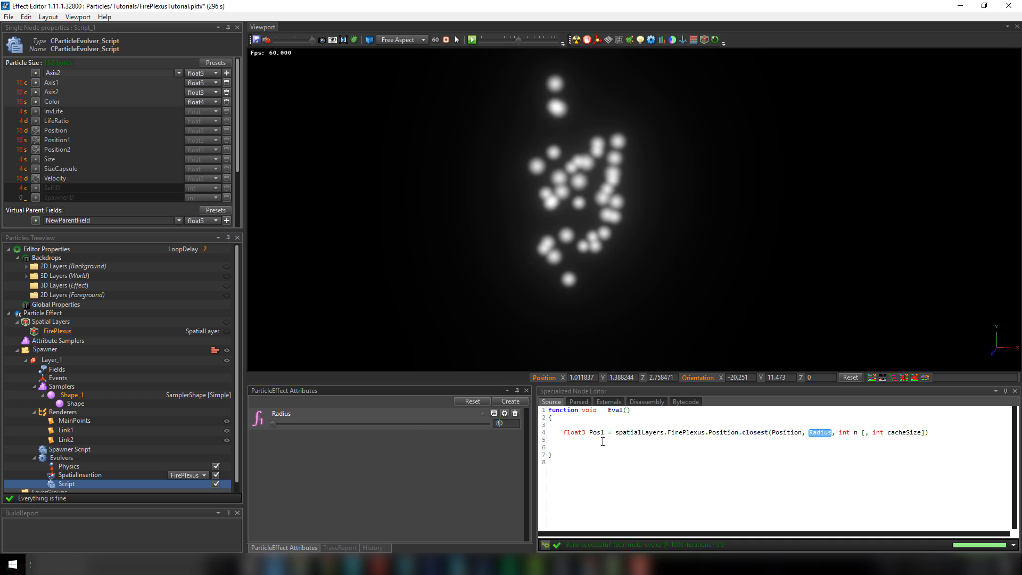
pyautogui.write('0.')
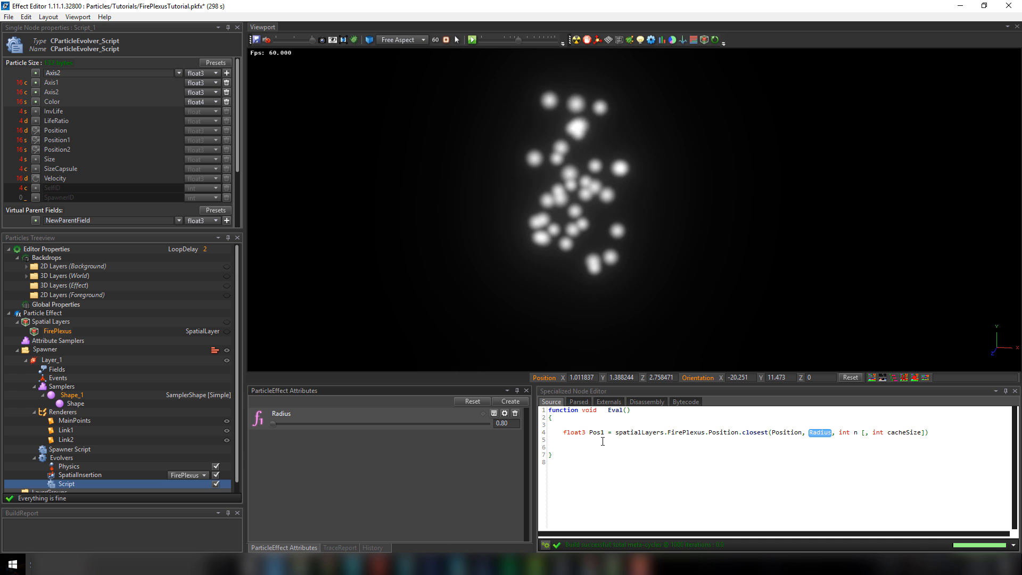
pyautogui.press('Return')
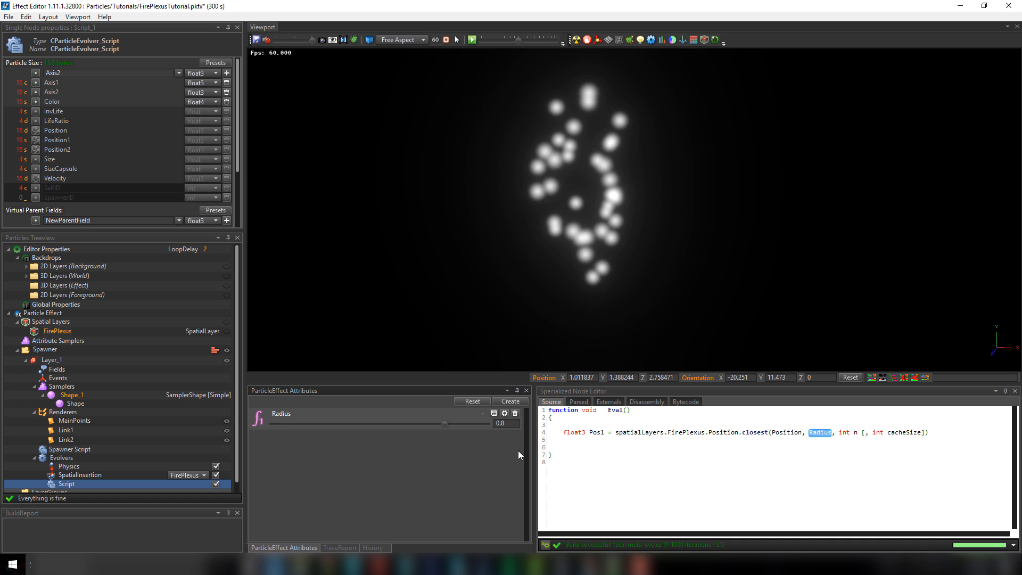
# Step: Replace the closest query's n and optional cacheSize arguments with 1 and end the statement with a semicolon
pyautogui.click(840, 433)
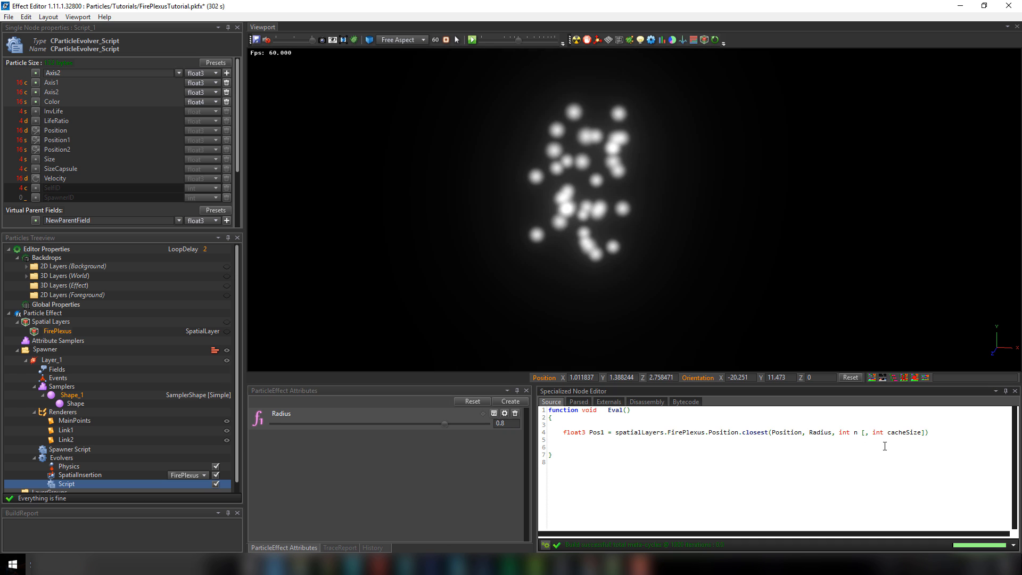
pyautogui.keyDown('shift'); pyautogui.click(927, 432); pyautogui.keyUp('shift')
pyautogui.write('12')
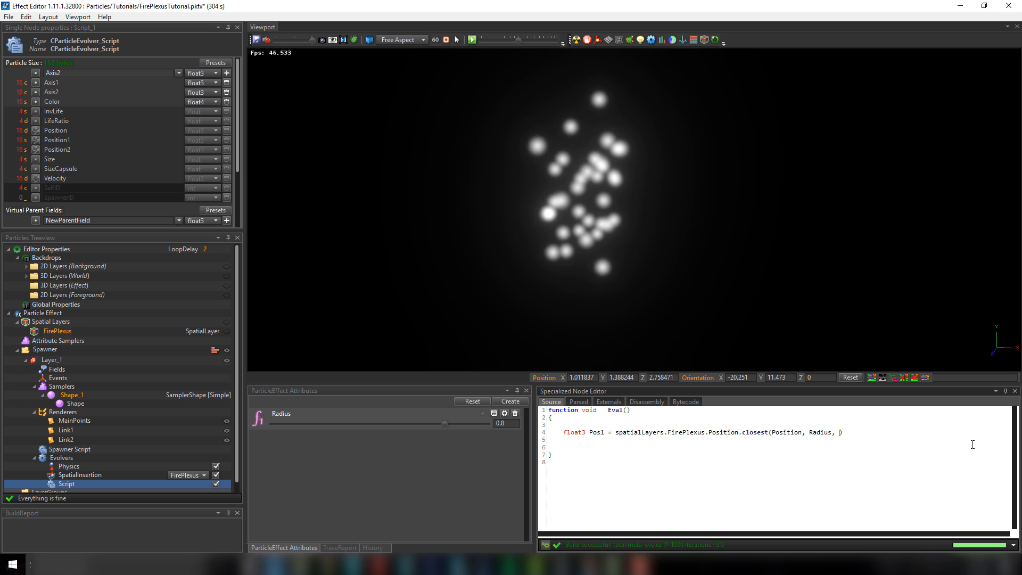
pyautogui.press('BackSpace')
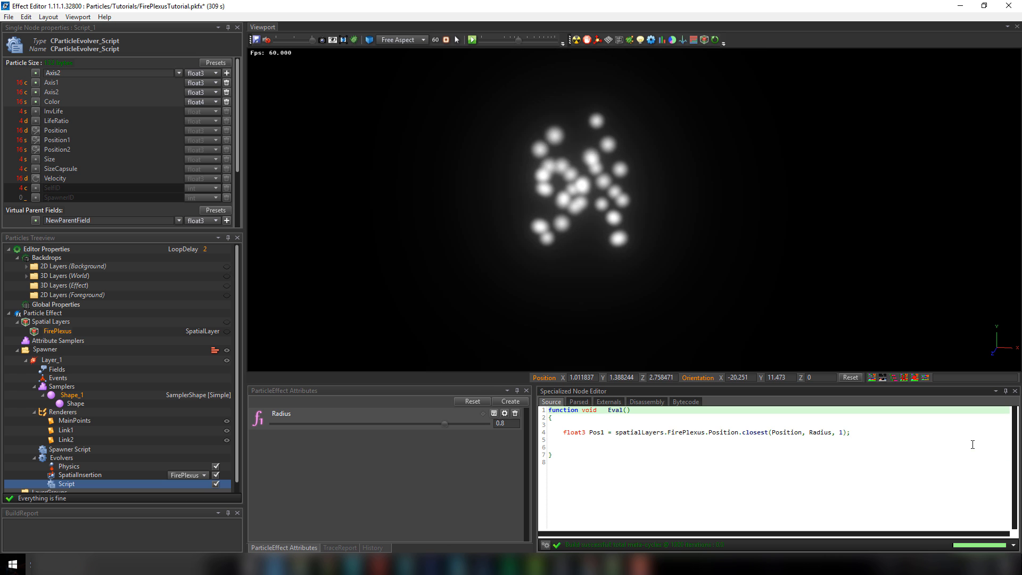
# Step: Begin declaring a float3 variable named p1 below the Pos1 query in the Eval function
pyautogui.press('Return')
pyautogui.press('Return')
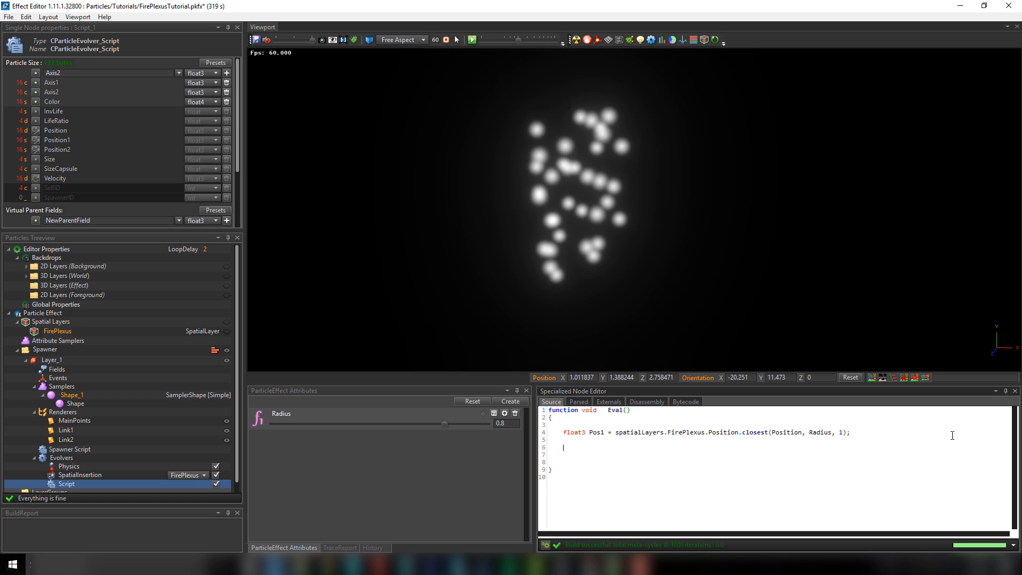
pyautogui.write('float')
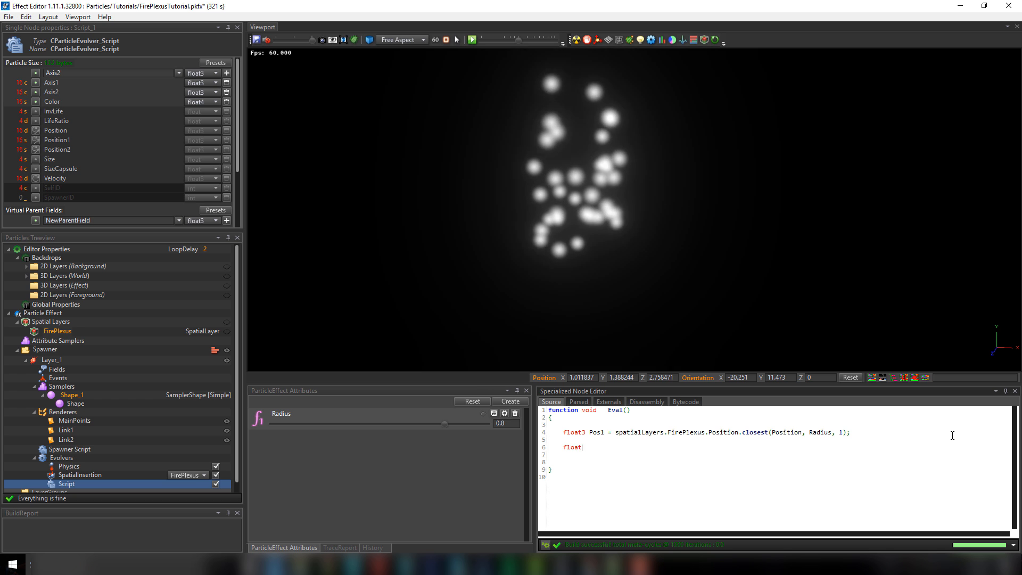
pyautogui.write('3 [1')
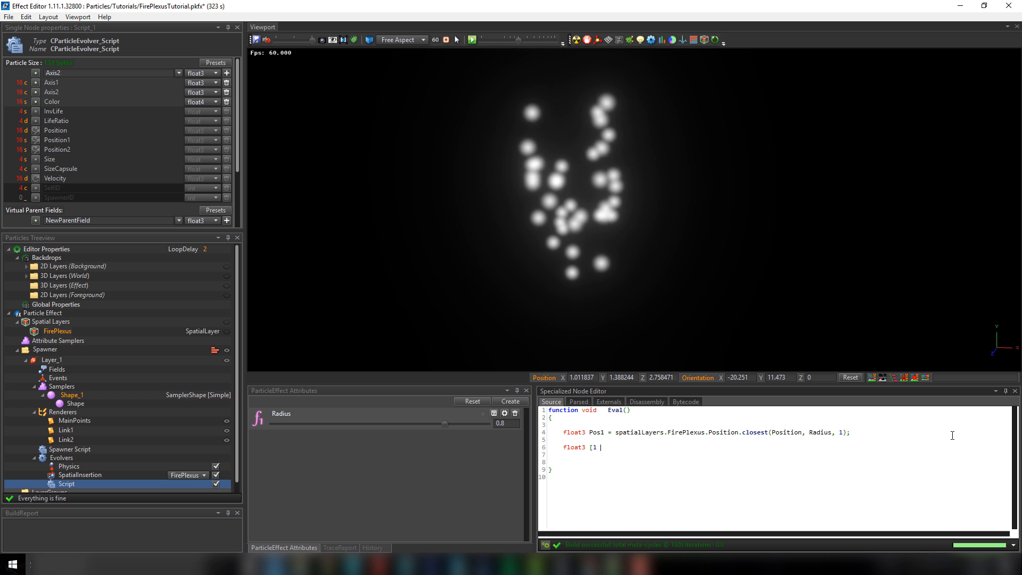
pyautogui.press('BackSpace')
pyautogui.press('BackSpace')
pyautogui.press('BackSpace')
pyautogui.write('p1 = ')
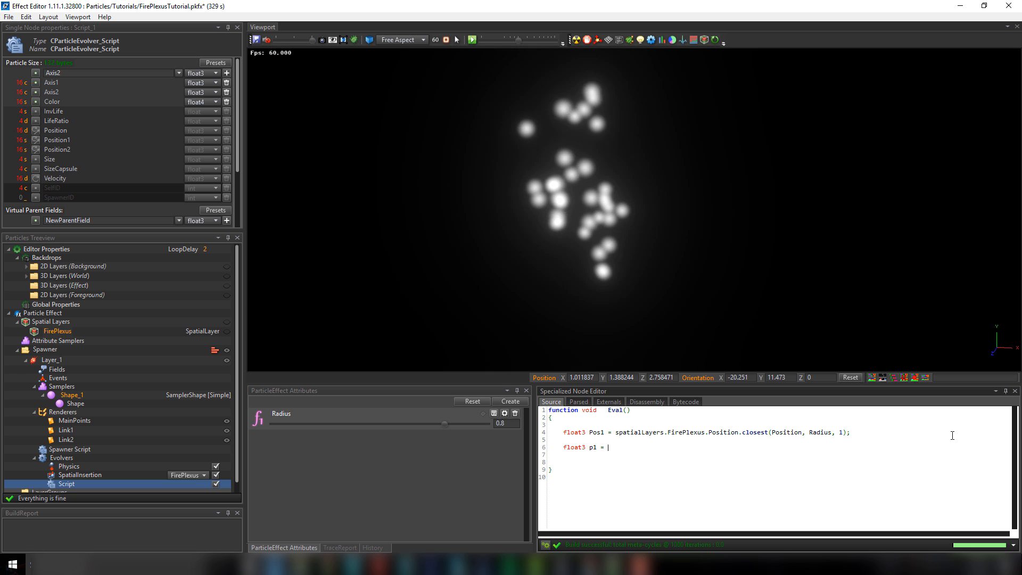
# Step: Assign p1 a select call with comma-separated slots for three arguments
pyautogui.write('se;ect')
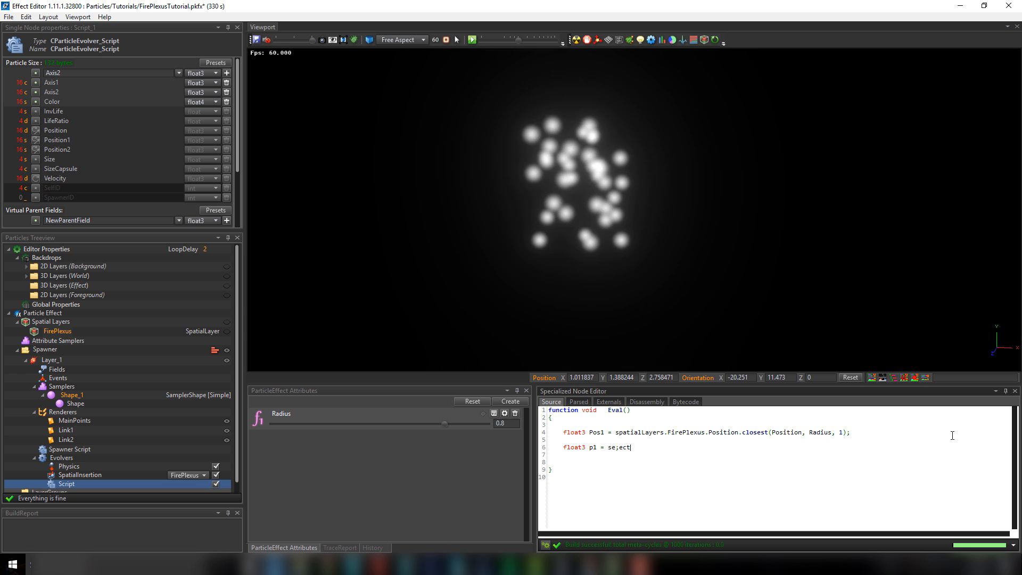
pyautogui.press('BackSpace')
pyautogui.press('BackSpace')
pyautogui.press('BackSpace')
pyautogui.write('elect ')
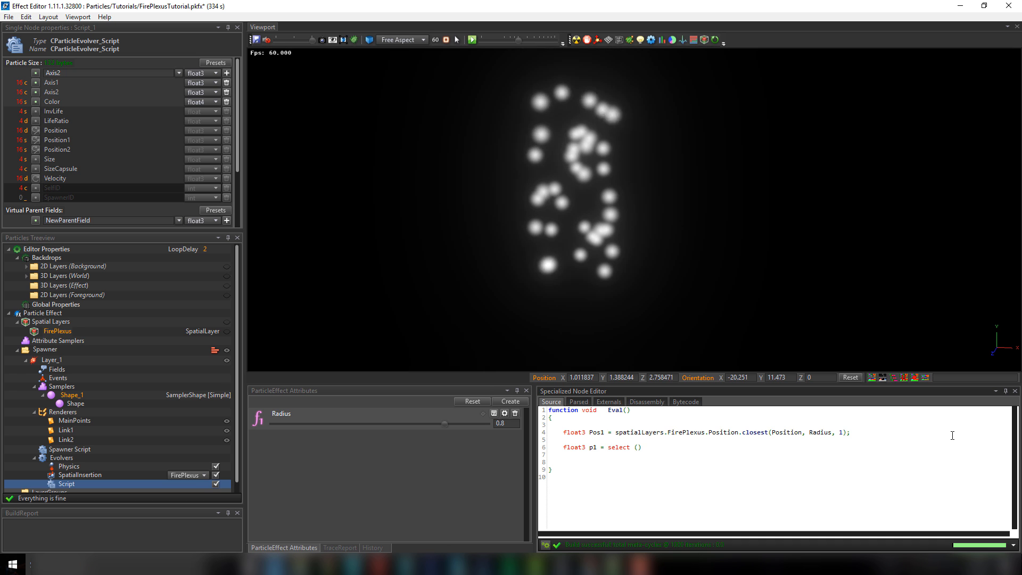
pyautogui.write('(')
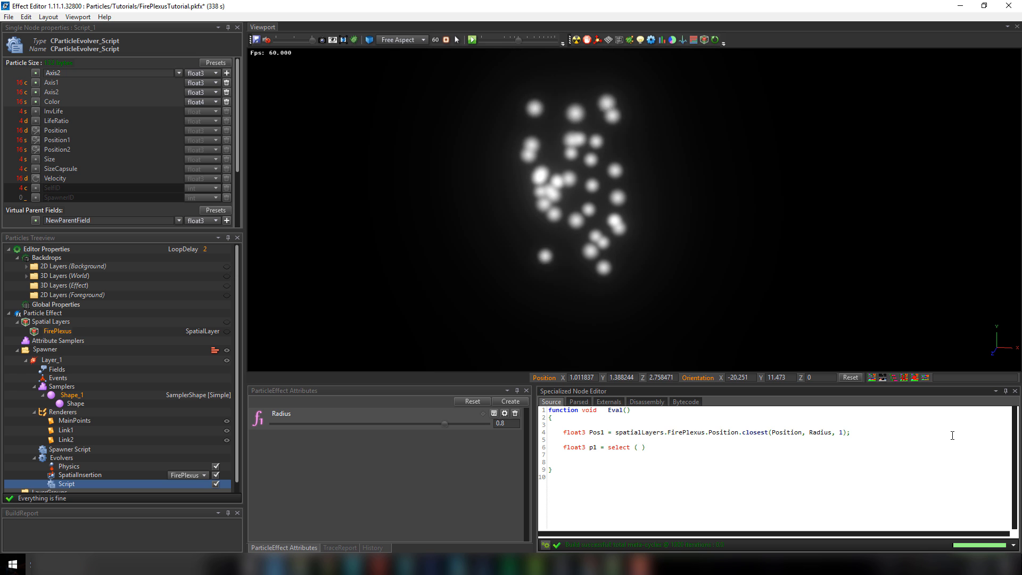
pyautogui.press('Left')
pyautogui.press('Left')
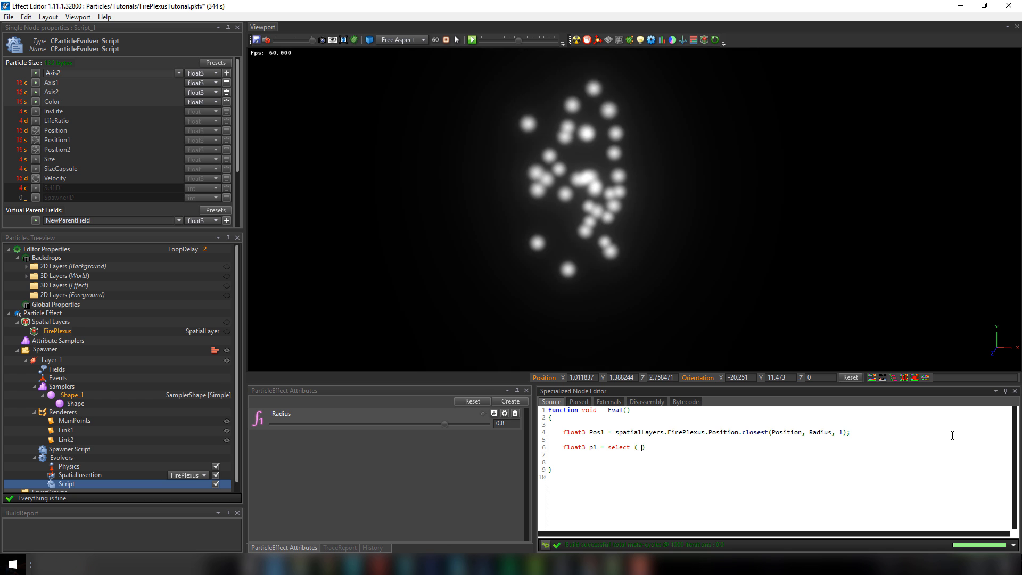
pyautogui.write(',')
pyautogui.press('Right')
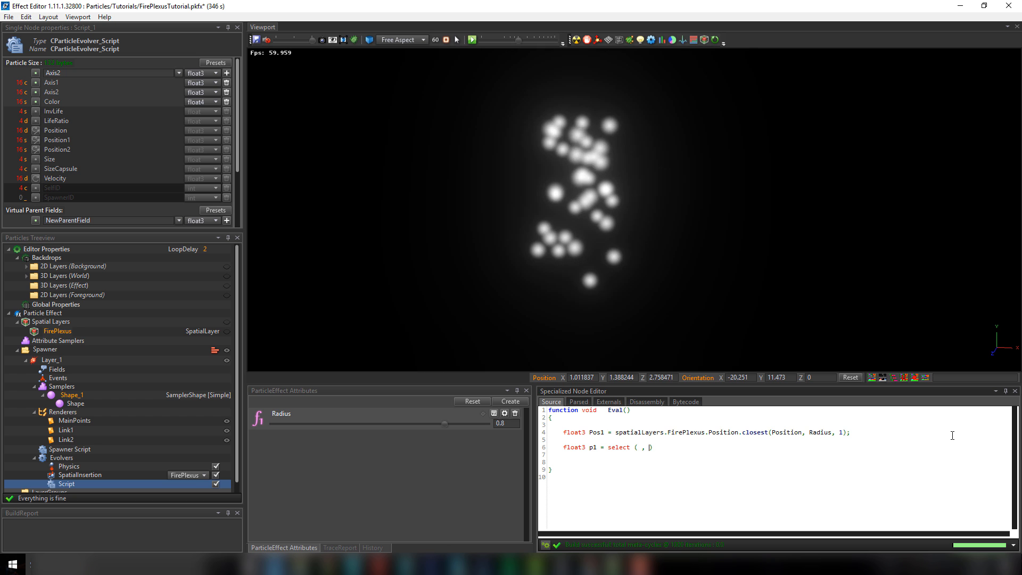
pyautogui.write(', ')
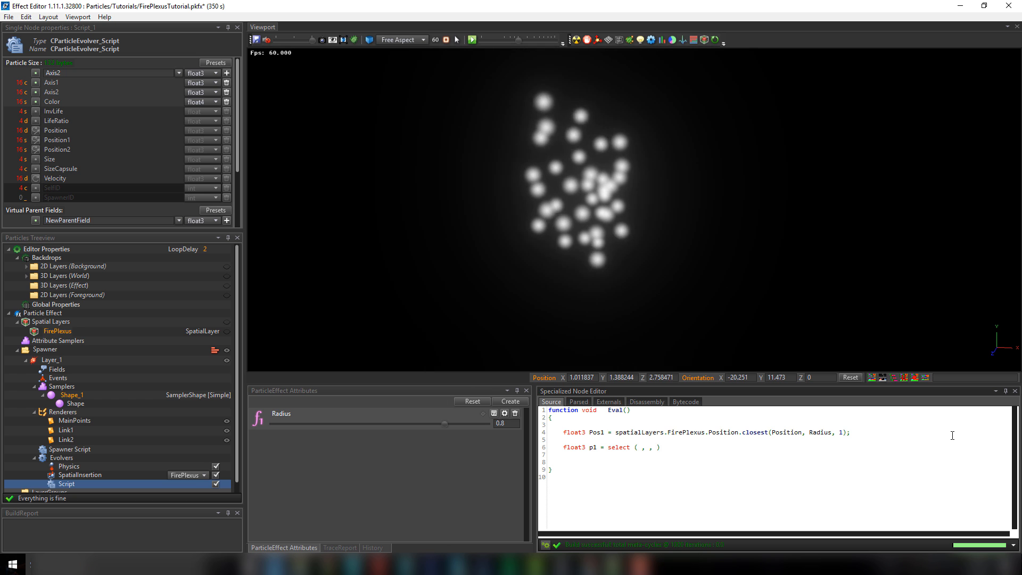
# Step: Enter Pos1 != infinity as the select call's third argument and end the statement with a semicolon
pyautogui.write('pos1')
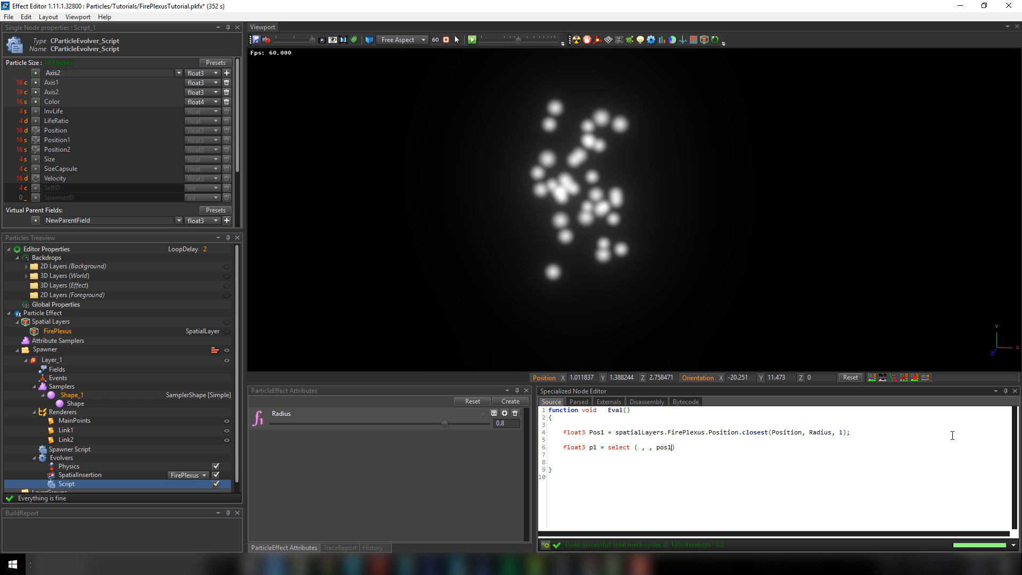
pyautogui.press('BackSpace')
pyautogui.press('BackSpace')
pyautogui.press('BackSpace')
pyautogui.press('BackSpace')
pyautogui.write('Pos1')
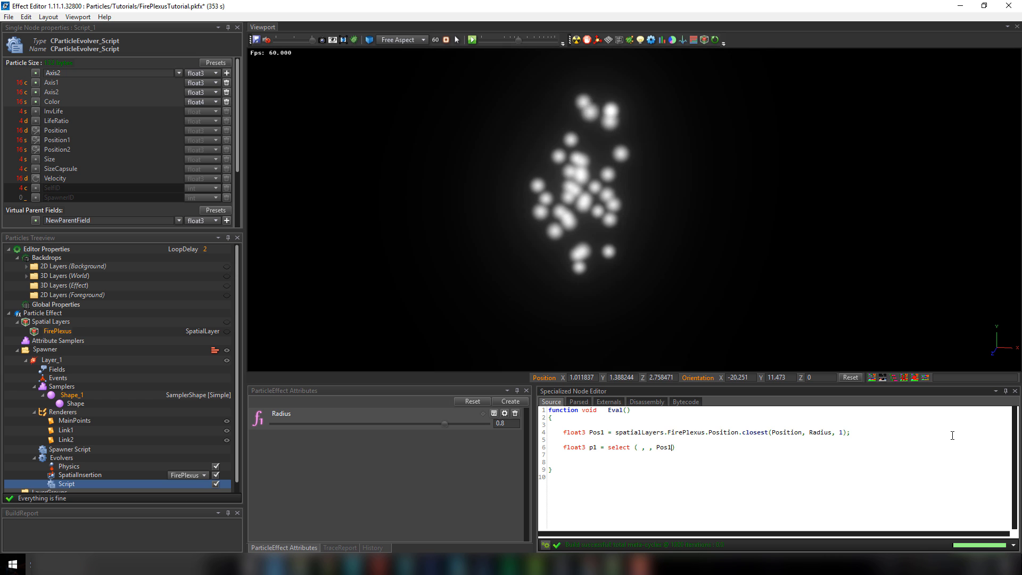
pyautogui.write(' !+')
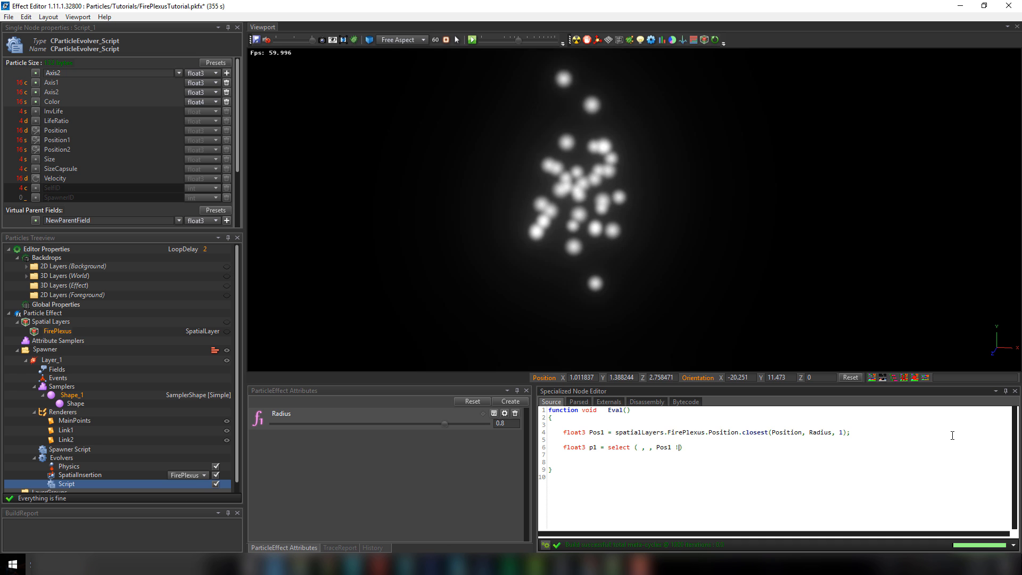
pyautogui.press('BackSpace')
pyautogui.press('BackSpace')
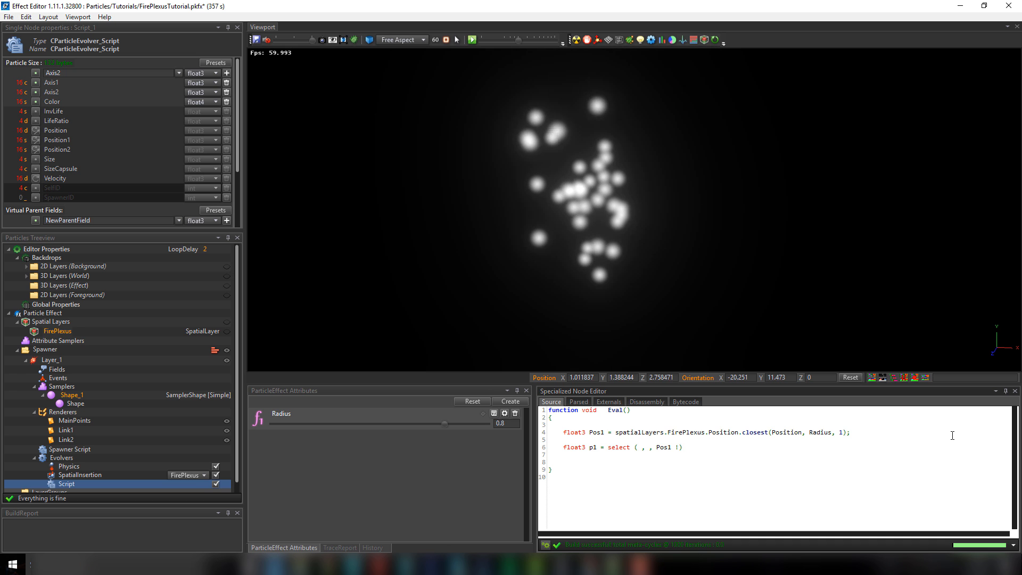
pyautogui.write('= infinity')
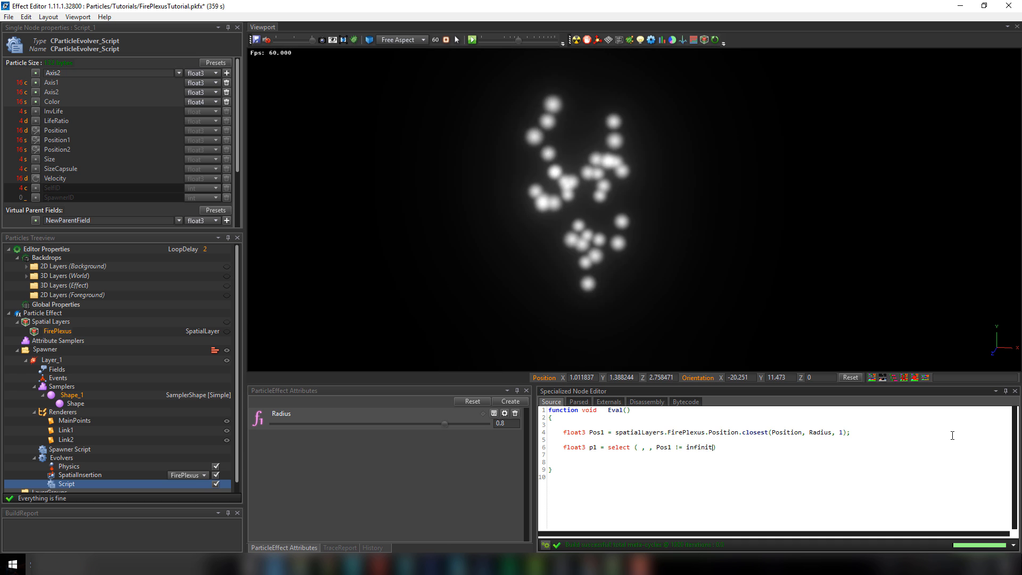
pyautogui.click(734, 448)
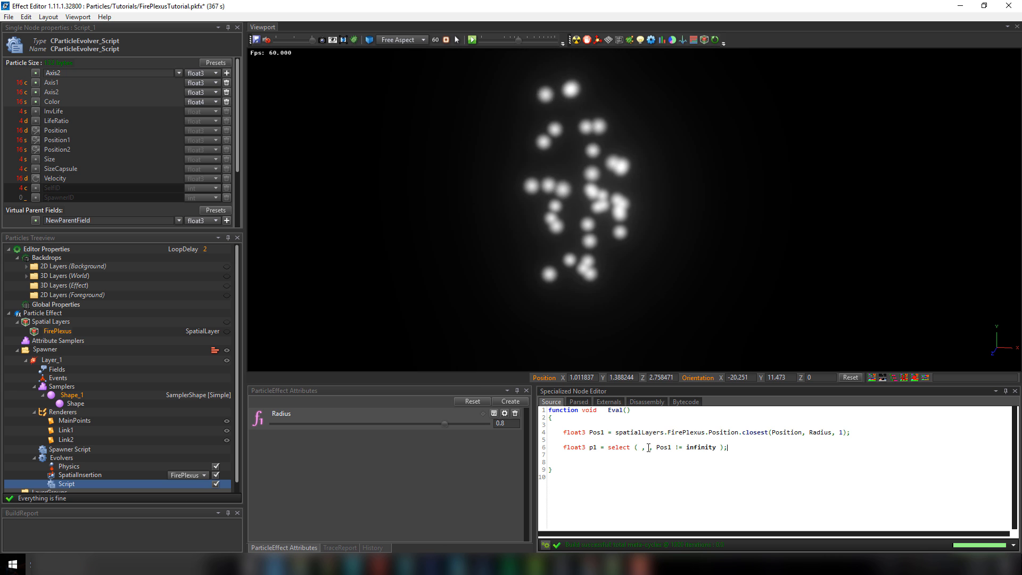
# Step: Fill in the select call's first argument with Position and its second argument with Pos1
pyautogui.click(649, 448)
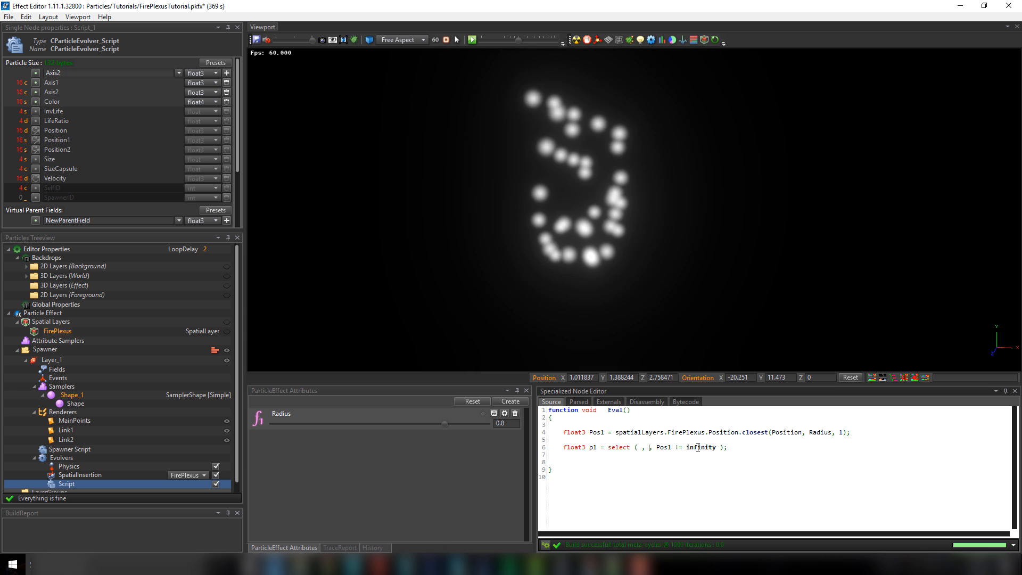
pyautogui.click(640, 449)
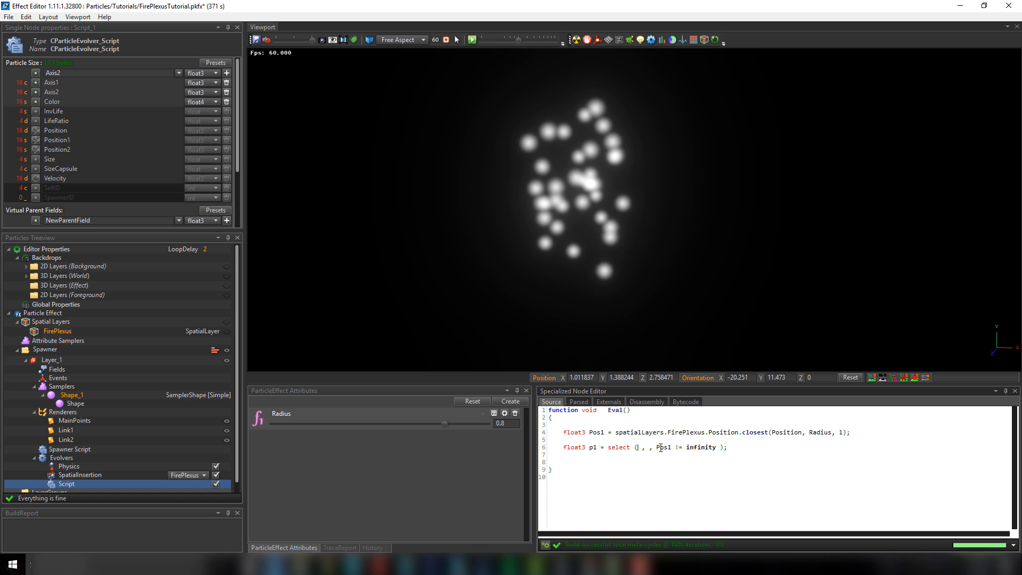
pyautogui.click(648, 449)
pyautogui.write('Pos1')
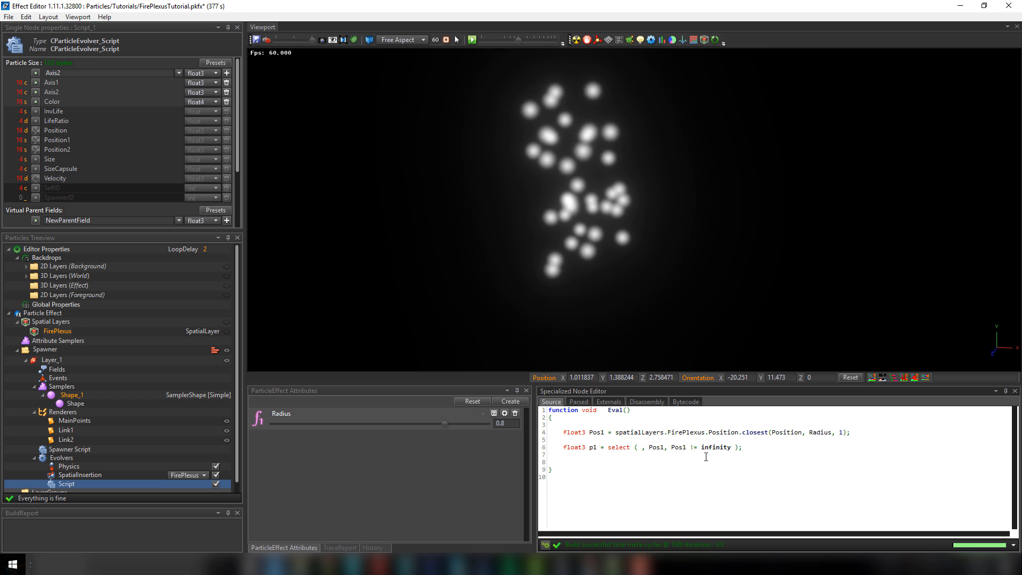
pyautogui.write('Position')
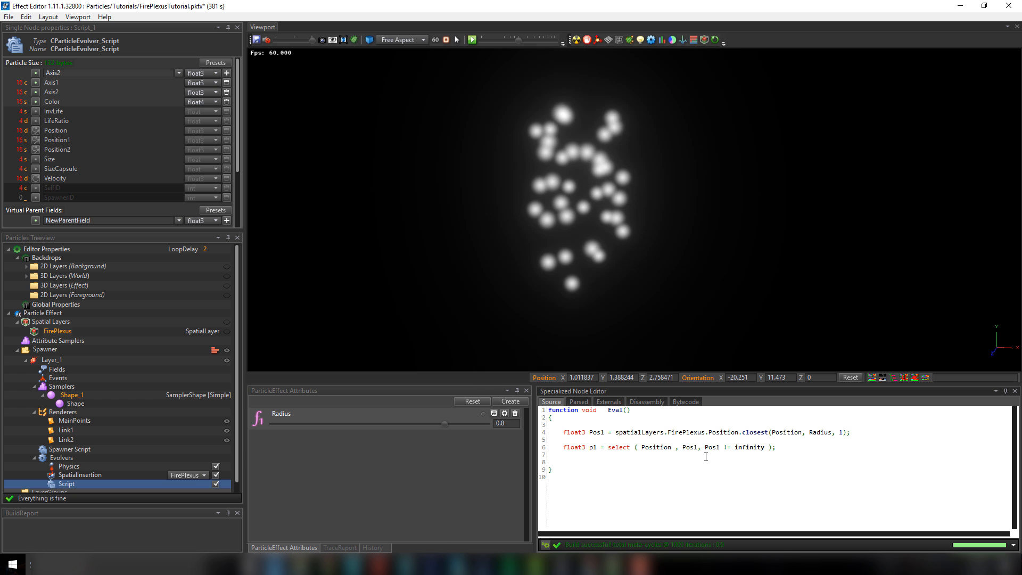
# Step: Add a statement below the p1 line that sets Axis1 to Position - p1
pyautogui.press('End')
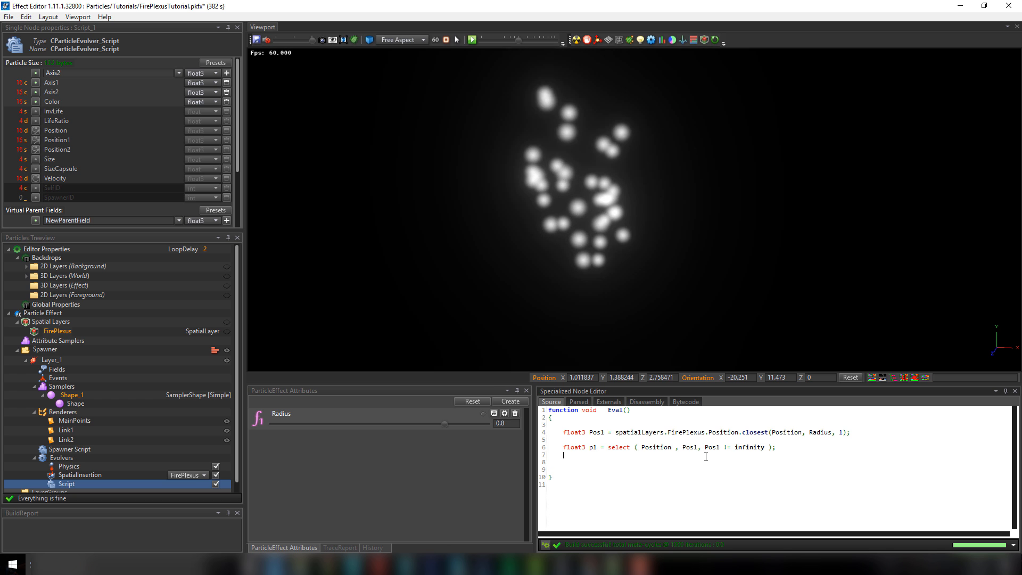
pyautogui.press('Return')
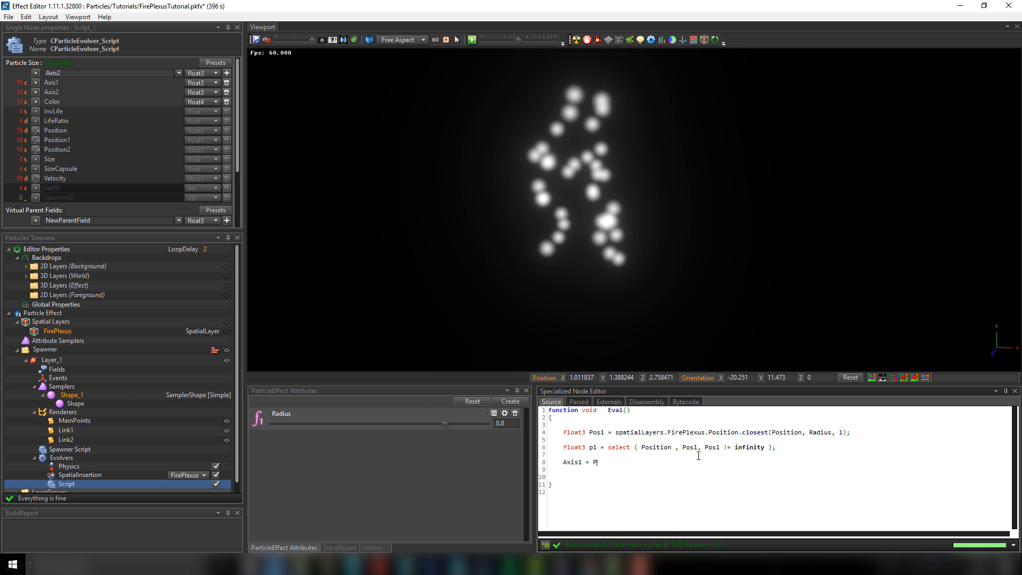
pyautogui.write('osition -')
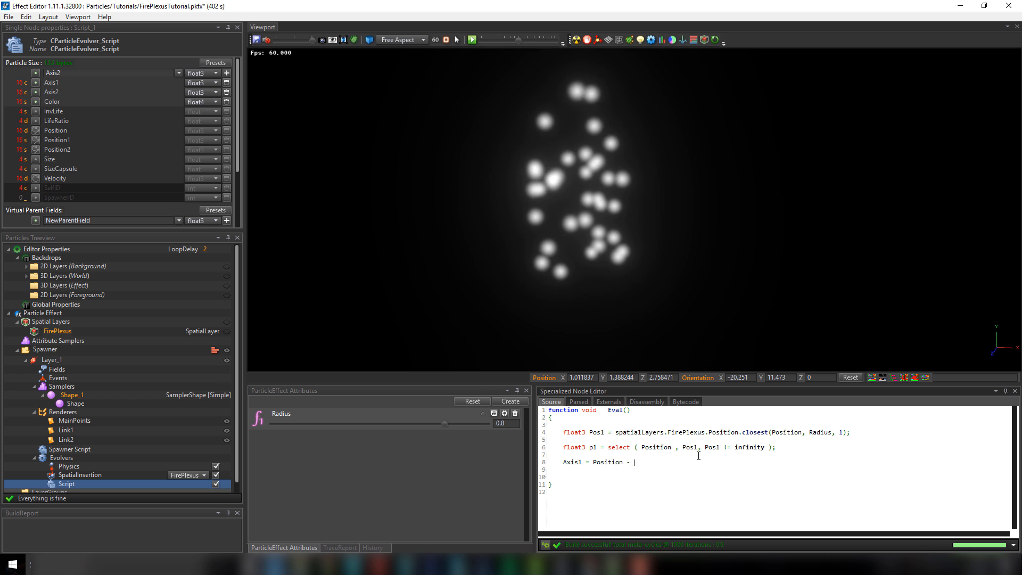
# Step: Add the statement Position1= (p1 +Position)/2; between the p1 and Axis1 lines of the evolver script
pyautogui.press('Return')
pyautogui.press('Return')
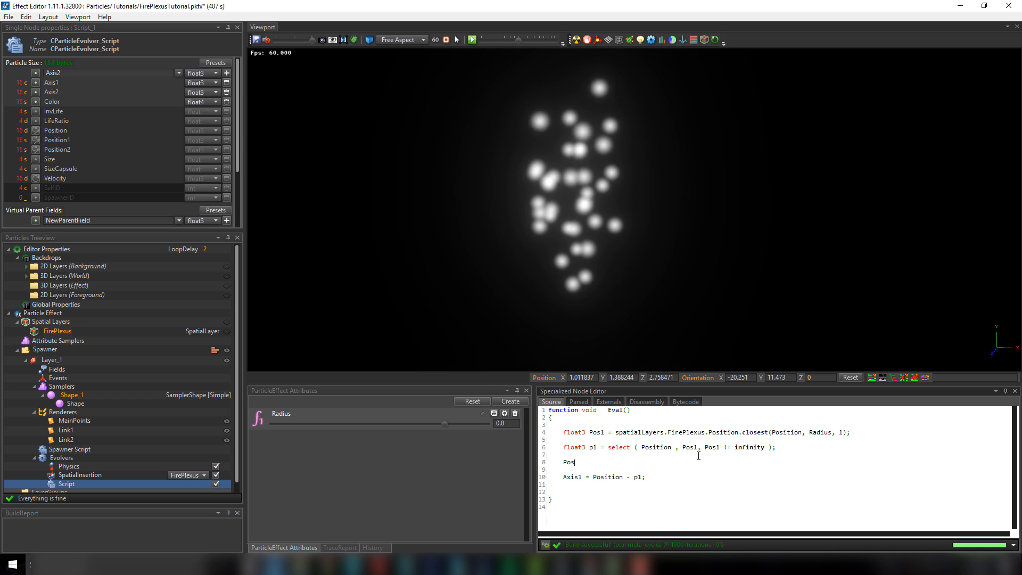
pyautogui.write('Postition1= p1')
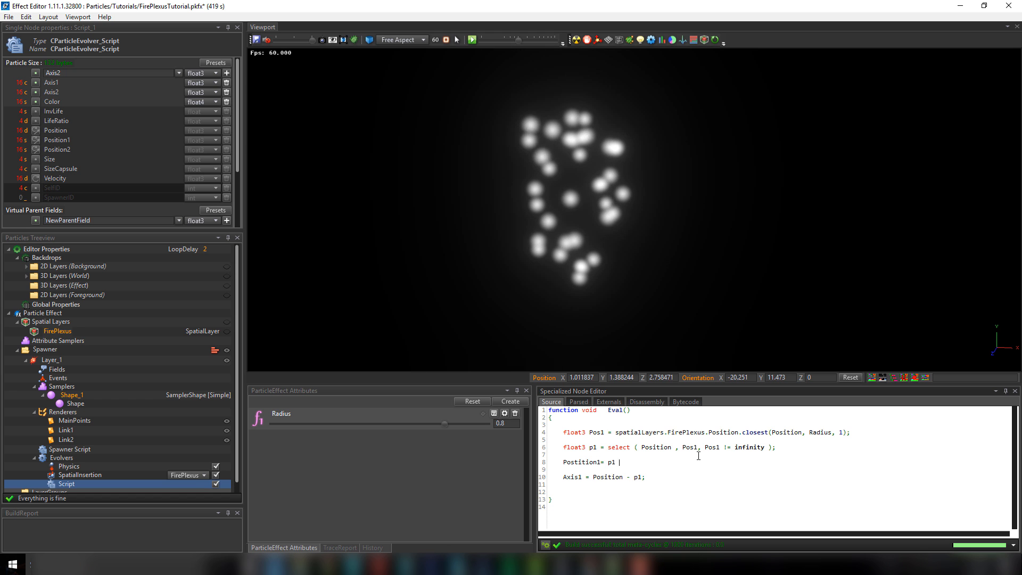
pyautogui.write('+Position')
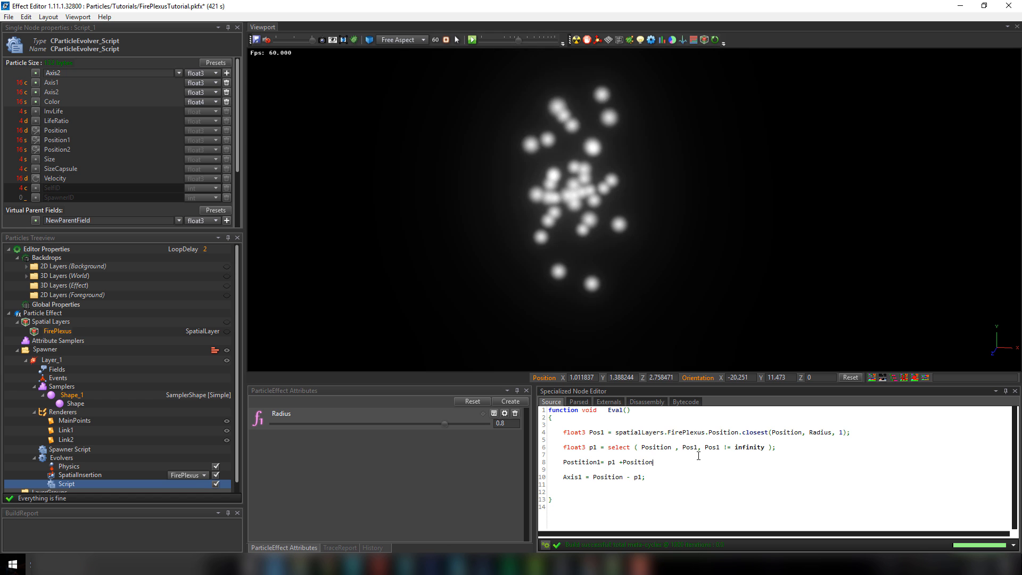
pyautogui.write('(')
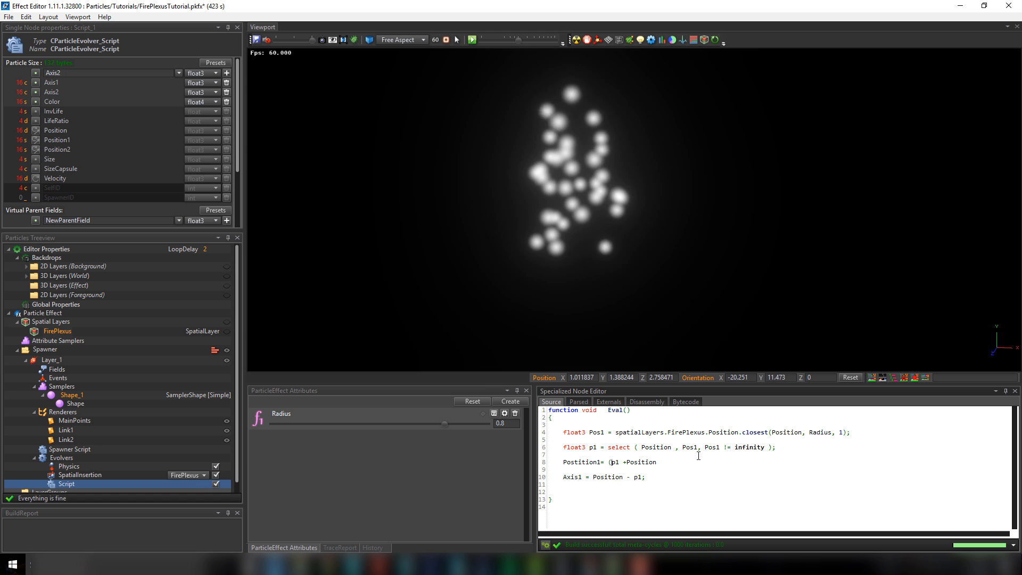
pyautogui.write(')')
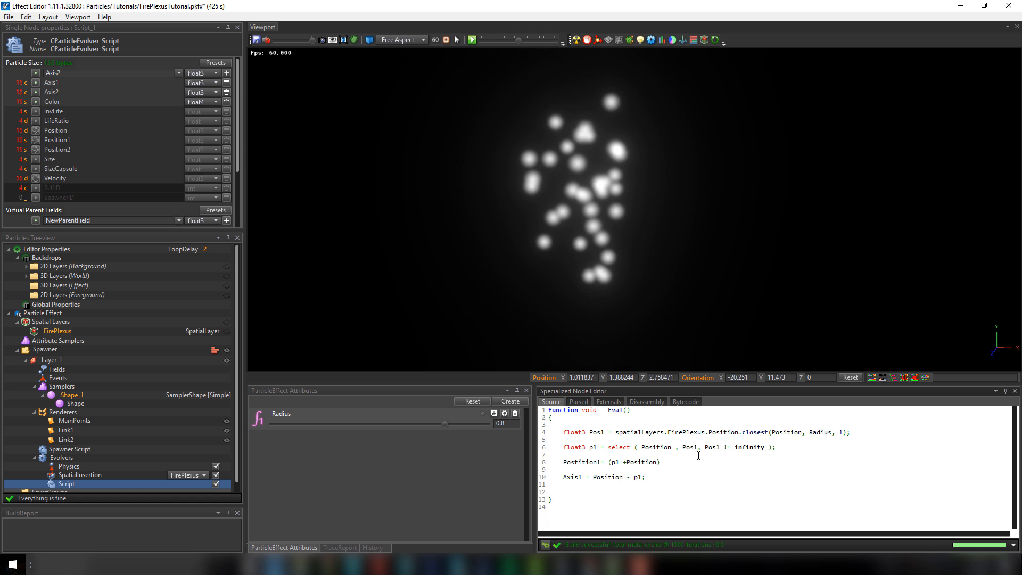
pyautogui.write('/2;')
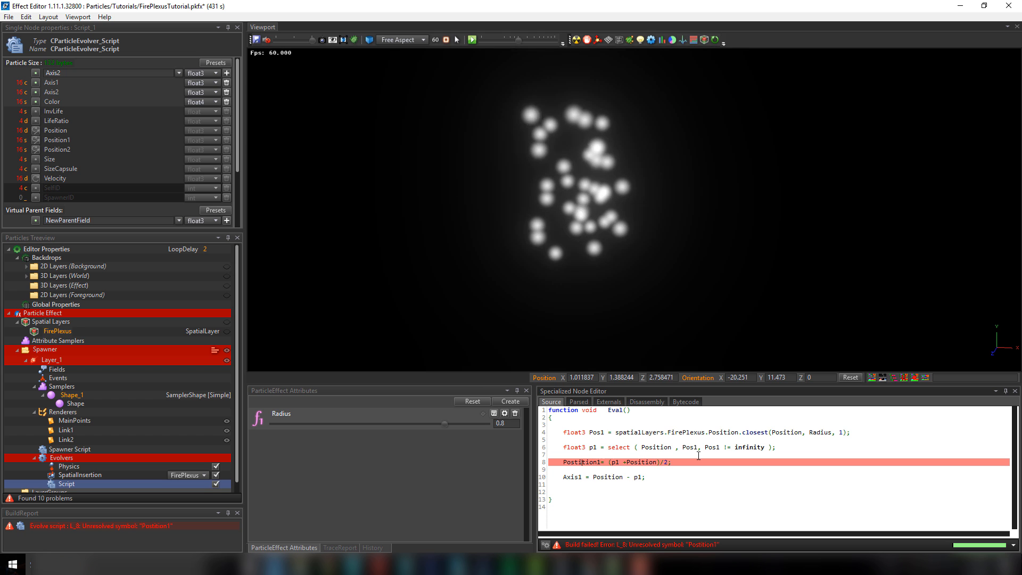
pyautogui.write('i')
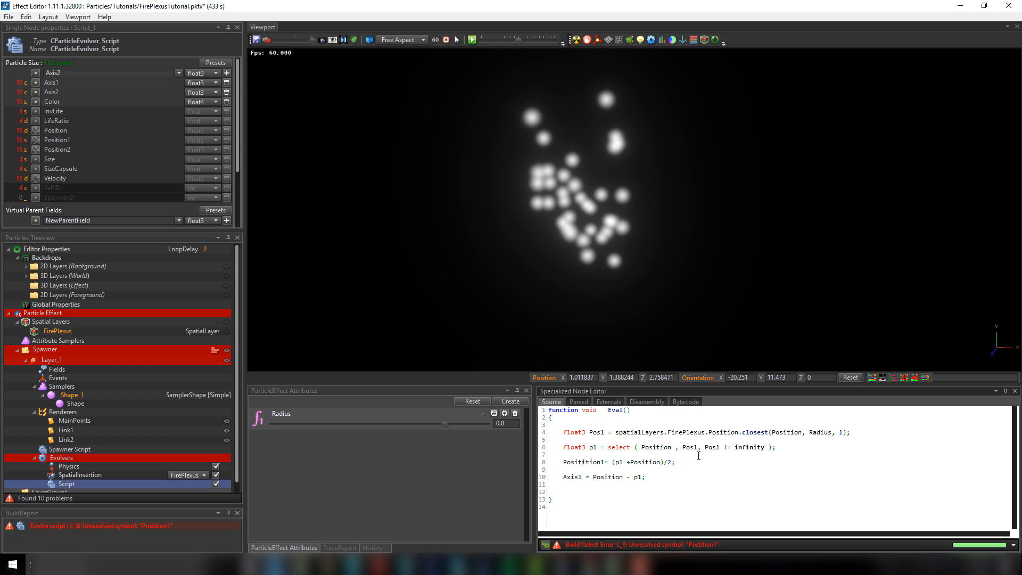
pyautogui.press('BackSpace')
pyautogui.press('BackSpace')
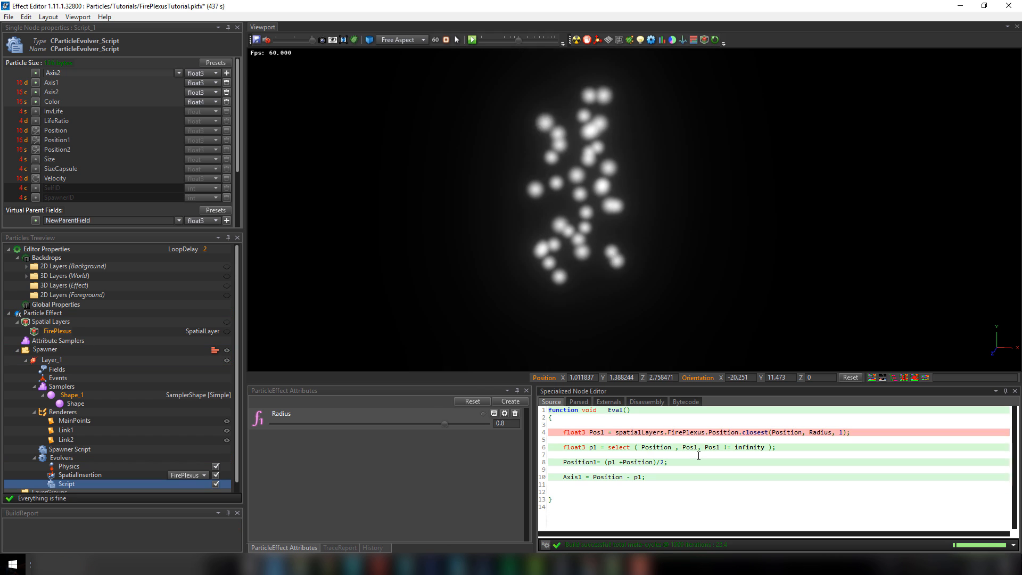
# Step: Copy the SizeField name SizeCapsule from the Link1 renderer's geometry properties
pyautogui.click(66, 430)
pyautogui.scroll(-3, 147, 200)
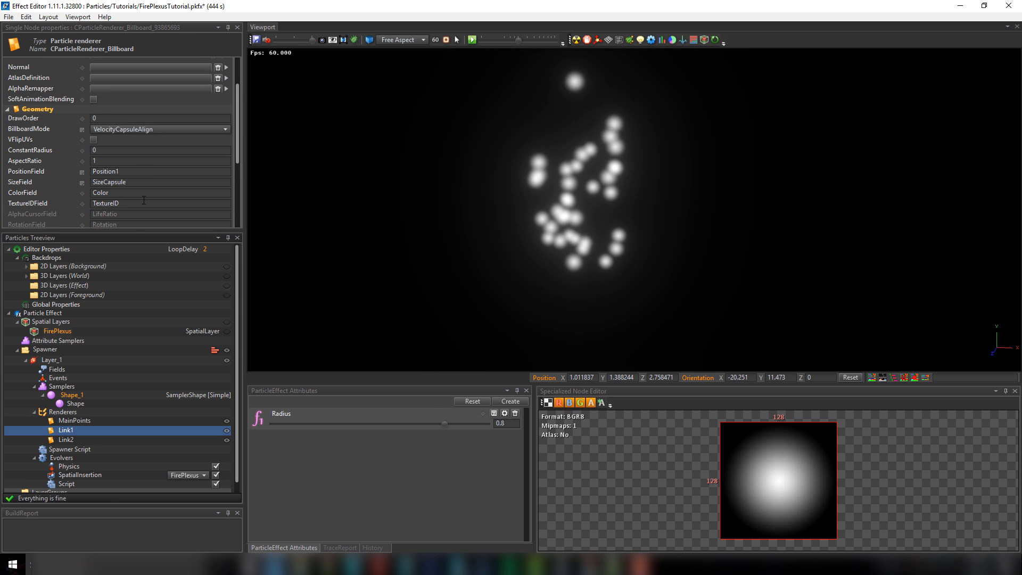
pyautogui.click(123, 157)
pyautogui.hotkey('ctrl', 'c')
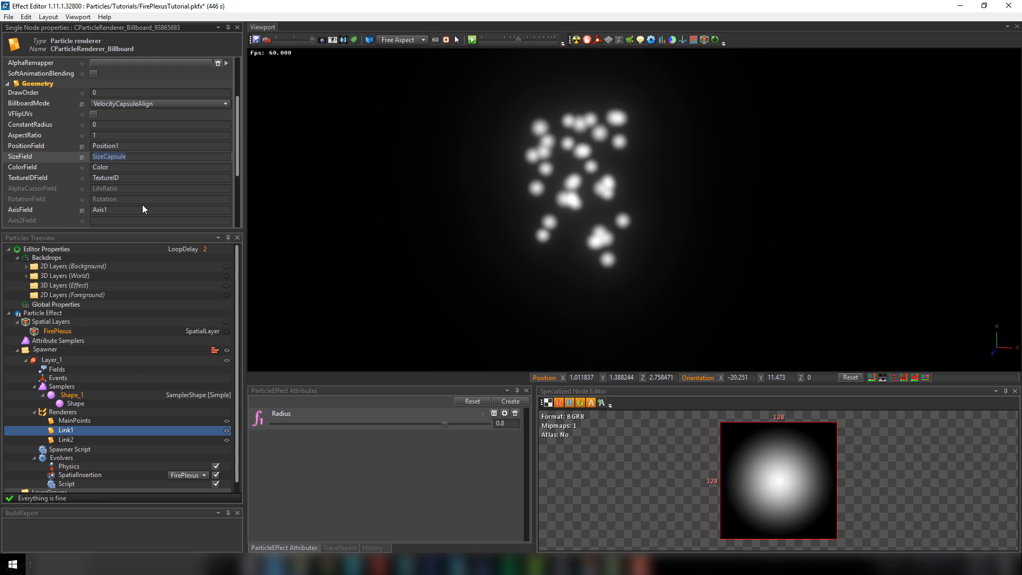
# Step: Add the statement SizeCapsule = 0.05; below the Position line in the Spawner Script
pyautogui.click(72, 450)
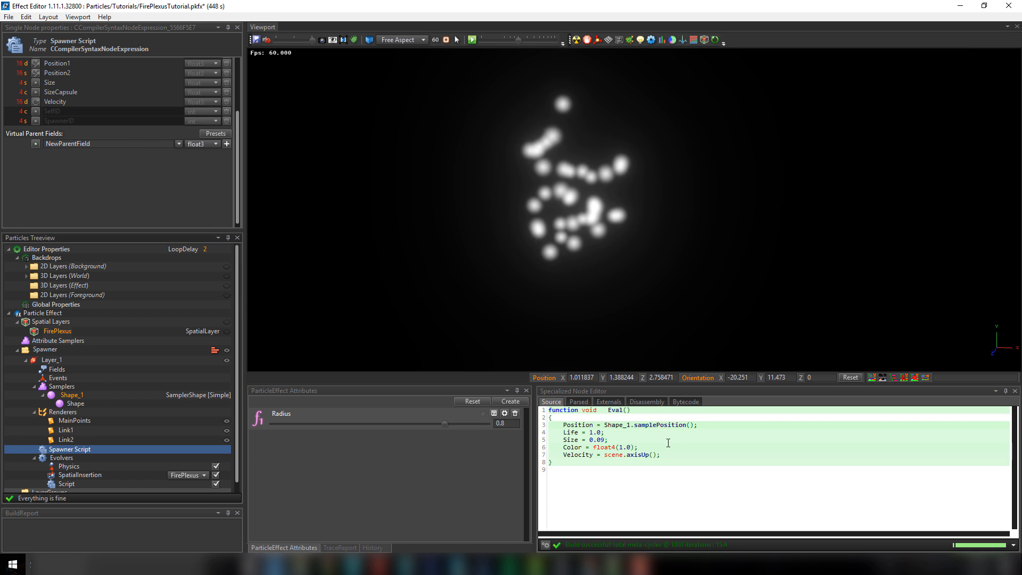
pyautogui.click(722, 424)
pyautogui.press('Return')
pyautogui.hotkey('ctrl', 'v')
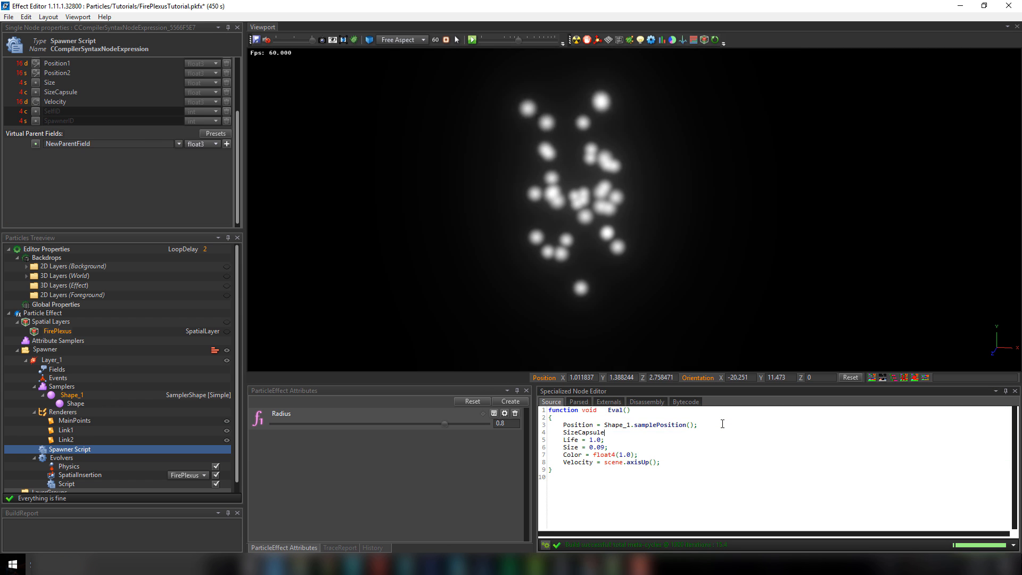
pyautogui.write('= 0.0')
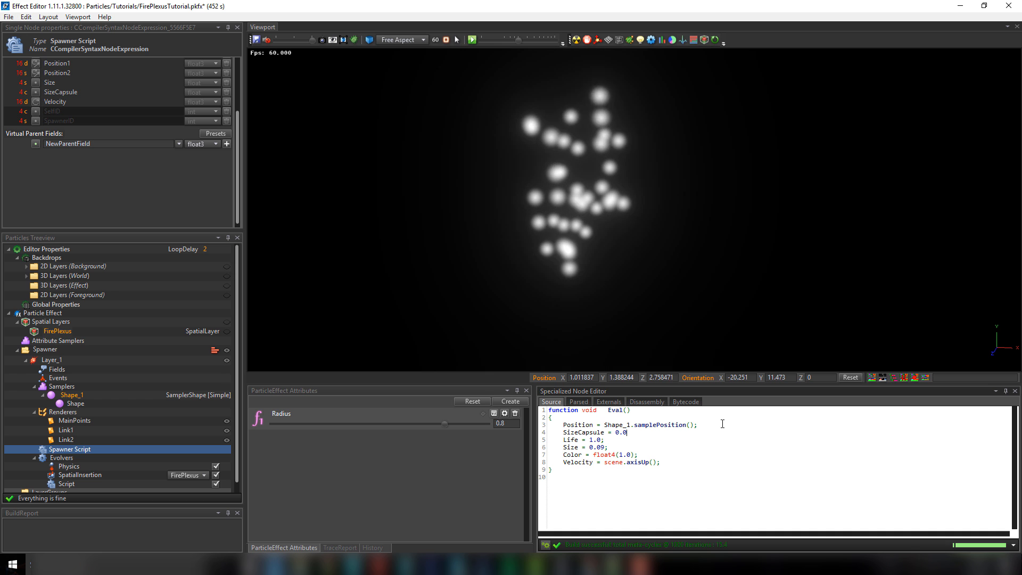
pyautogui.write('5;')
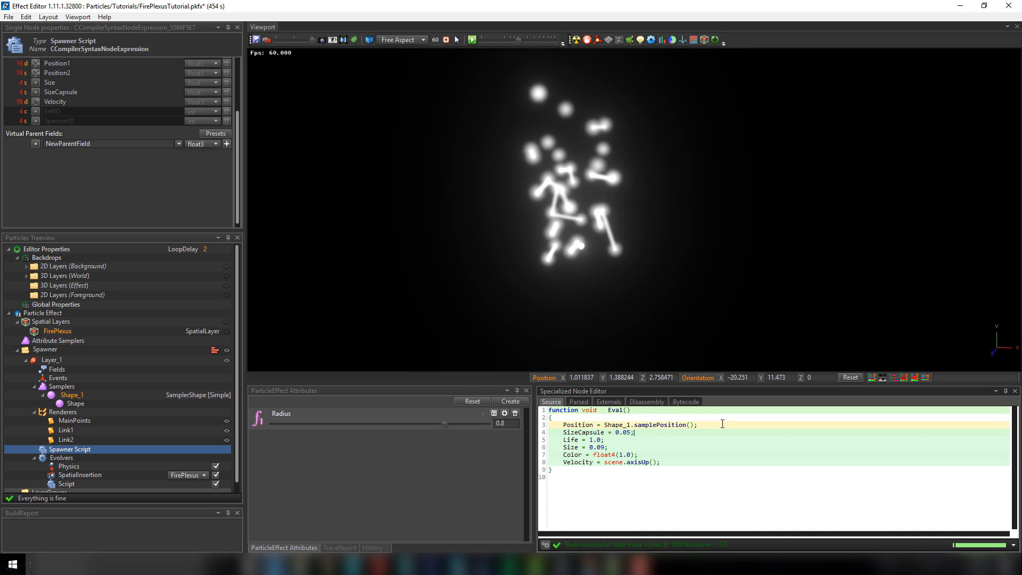
# Step: Set Size to 0.05 in the Spawner Script
pyautogui.press('Down')
pyautogui.press('Down')
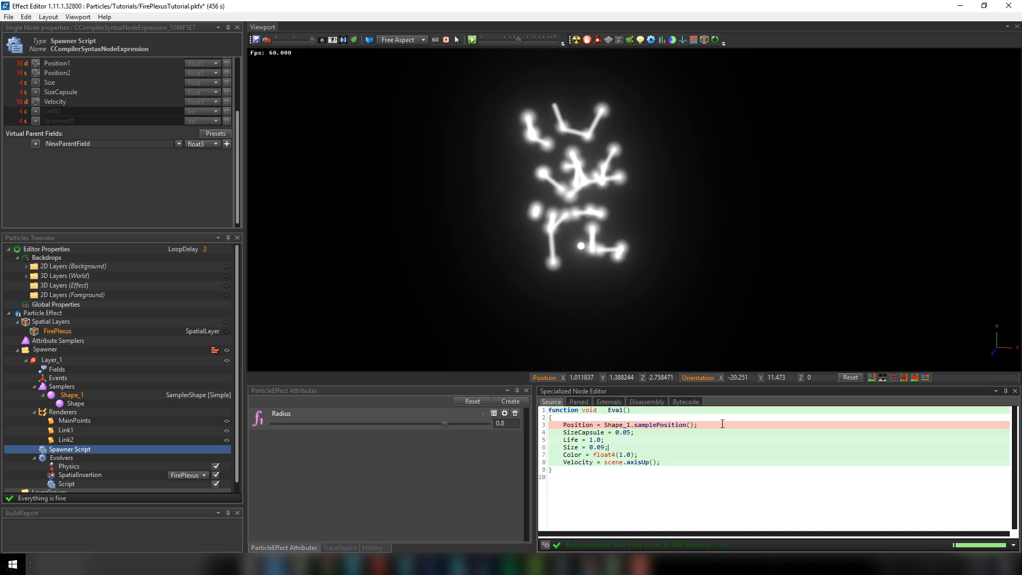
pyautogui.press('Left')
pyautogui.press('BackSpace')
pyautogui.write('5')
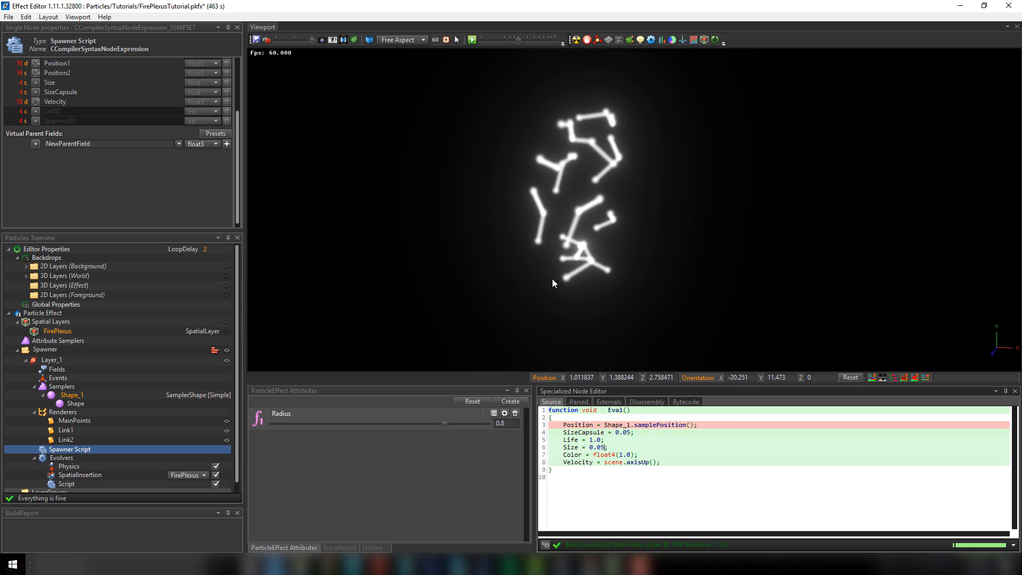
# Step: Duplicate the Pos1, p1, Position1 and Axis1 statements below the Axis1 line in the evolver Script
pyautogui.click(68, 485)
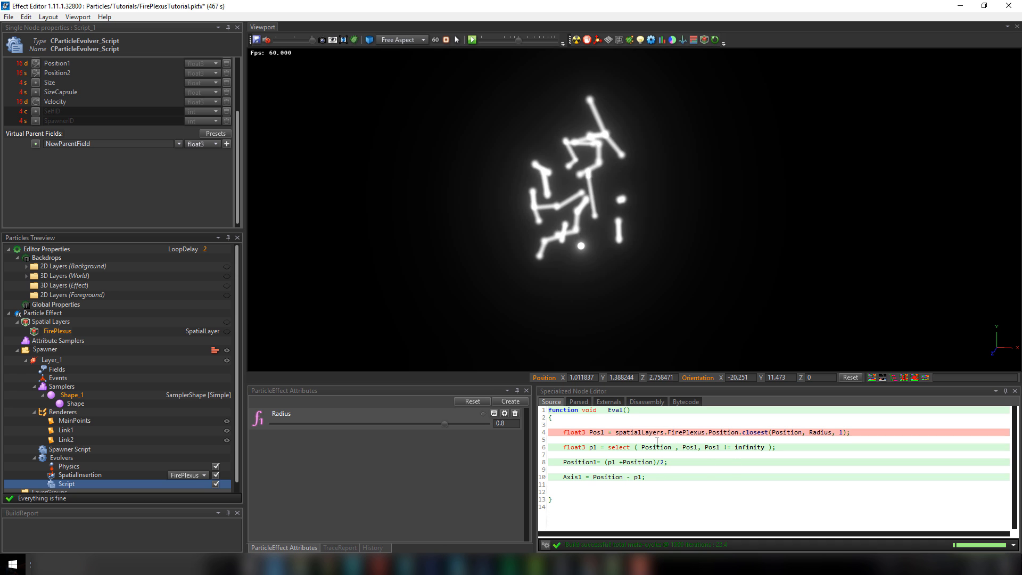
pyautogui.moveTo(563, 432); pyautogui.dragTo(678, 479)
pyautogui.hotkey('ctrl', 'c')
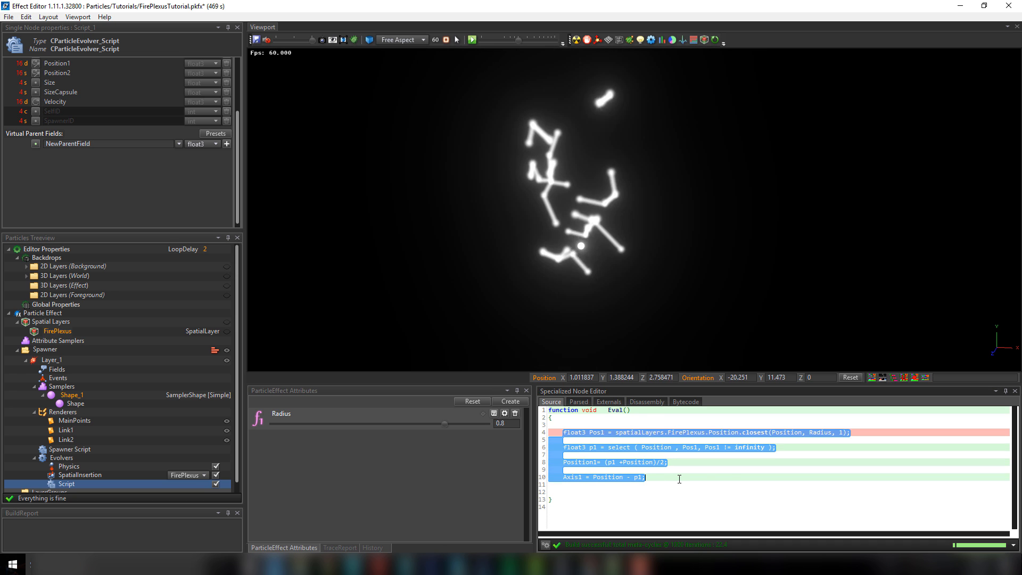
pyautogui.click(679, 478)
pyautogui.press('Return')
pyautogui.press('Return')
pyautogui.press('Return')
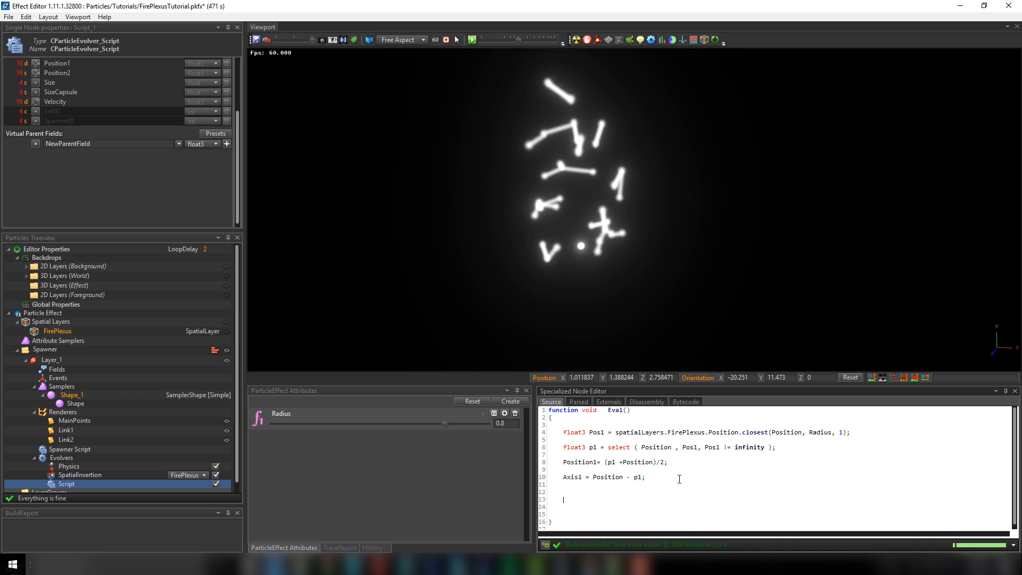
pyautogui.hotkey('ctrl', 'v')
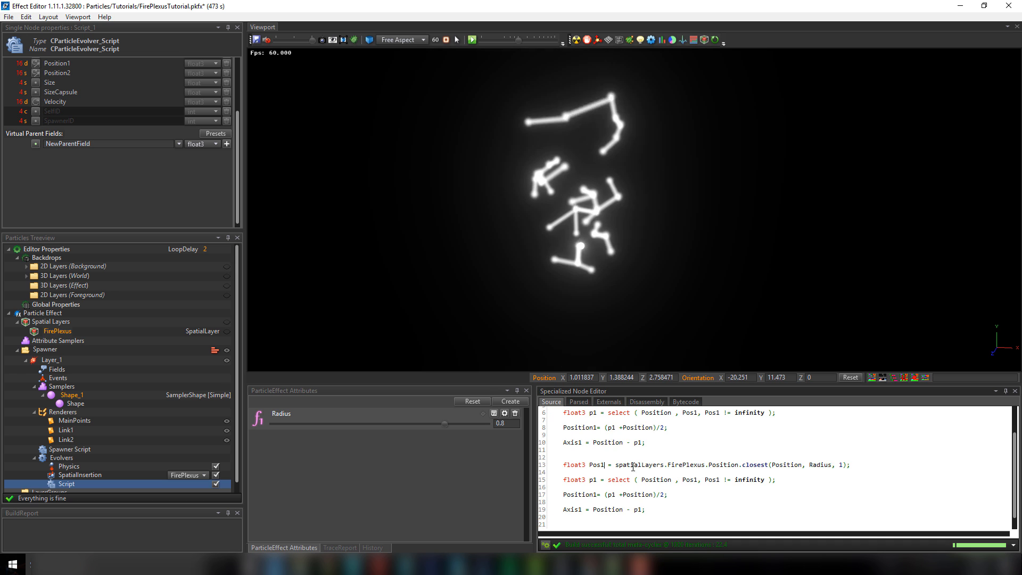
# Step: Rename the copied closest query's variable to Pos2 and set the query's last argument to 2
pyautogui.press('BackSpace')
pyautogui.write('2')
pyautogui.hotkey('ctrl', 'Right')
pyautogui.hotkey('ctrl', 'Right')
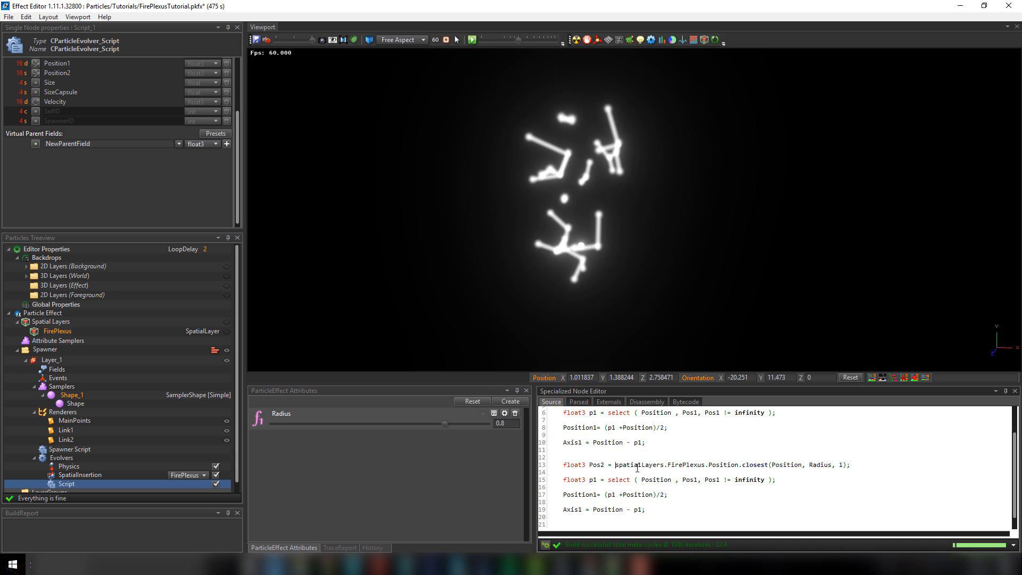
pyautogui.hotkey('ctrl', 'Right')
pyautogui.hotkey('ctrl', 'Right')
pyautogui.hotkey('ctrl', 'Right')
pyautogui.hotkey('ctrl', 'Right')
pyautogui.hotkey('ctrl', 'Right')
pyautogui.hotkey('ctrl', 'Right')
pyautogui.hotkey('ctrl', 'Right')
pyautogui.hotkey('ctrl', 'Right')
pyautogui.hotkey('ctrl', 'Right')
pyautogui.hotkey('ctrl', 'Right')
pyautogui.hotkey('ctrl', 'Right')
pyautogui.hotkey('ctrl', 'Right')
pyautogui.hotkey('ctrl', 'Right')
pyautogui.press('BackSpace')
pyautogui.write('2')
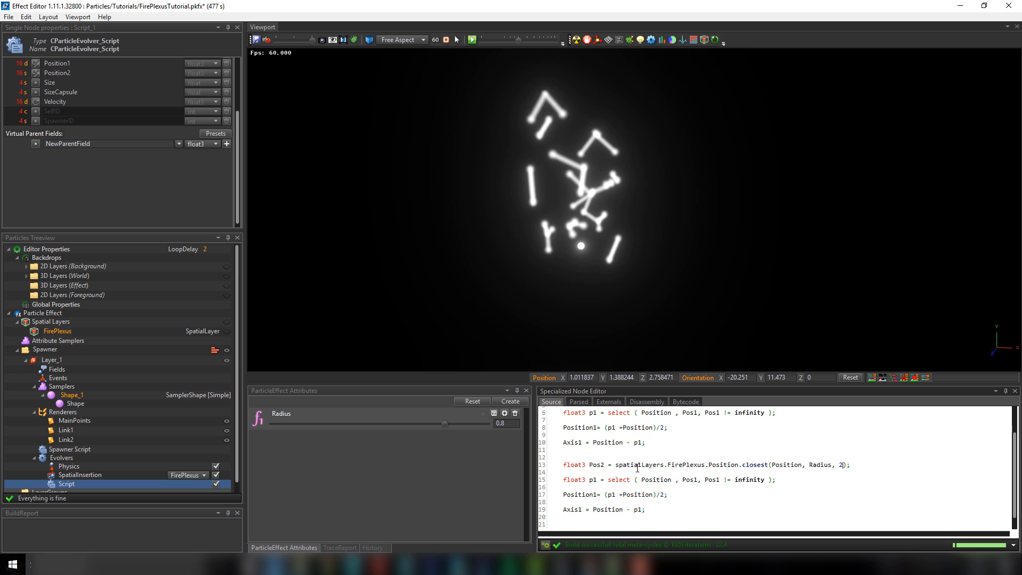
# Step: Change the copied select statement to use p2 and Pos2, and the copied midpoint statement to Position2= (p2 +Position)/2;
pyautogui.press('Down')
pyautogui.press('Down')
pyautogui.press('Down')
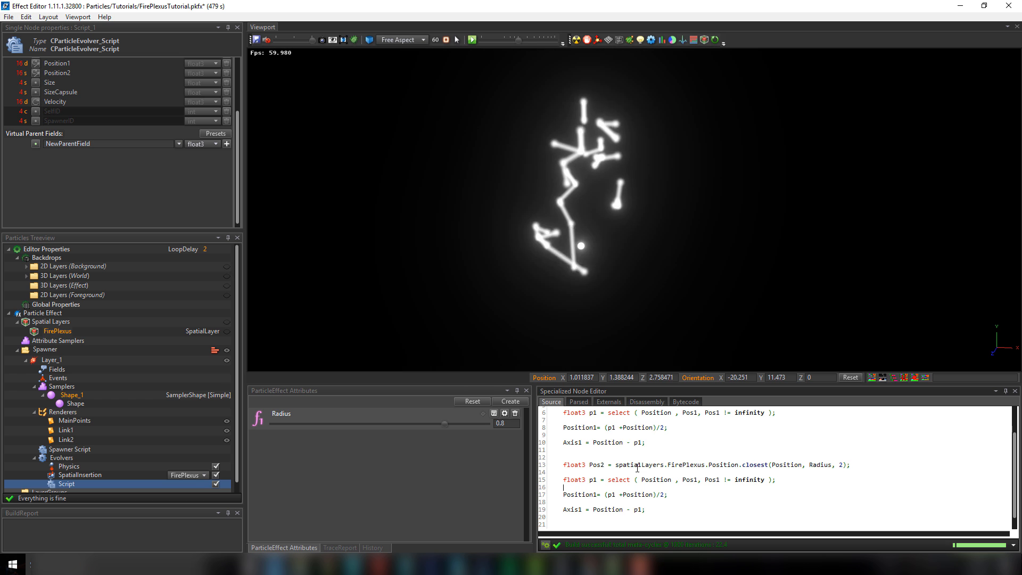
pyautogui.press('Up')
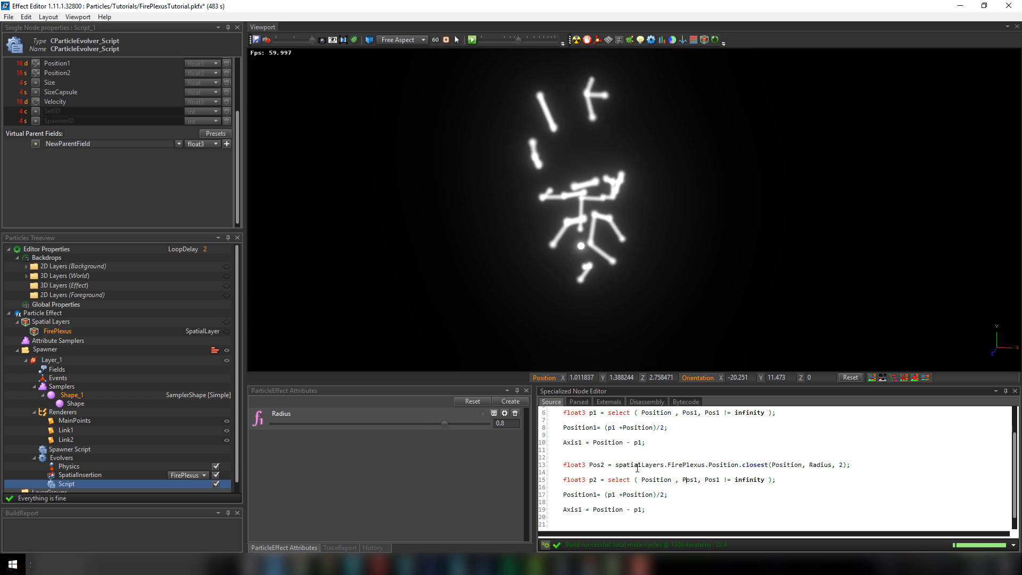
pyautogui.press('Right')
pyautogui.press('Right')
pyautogui.press('Right')
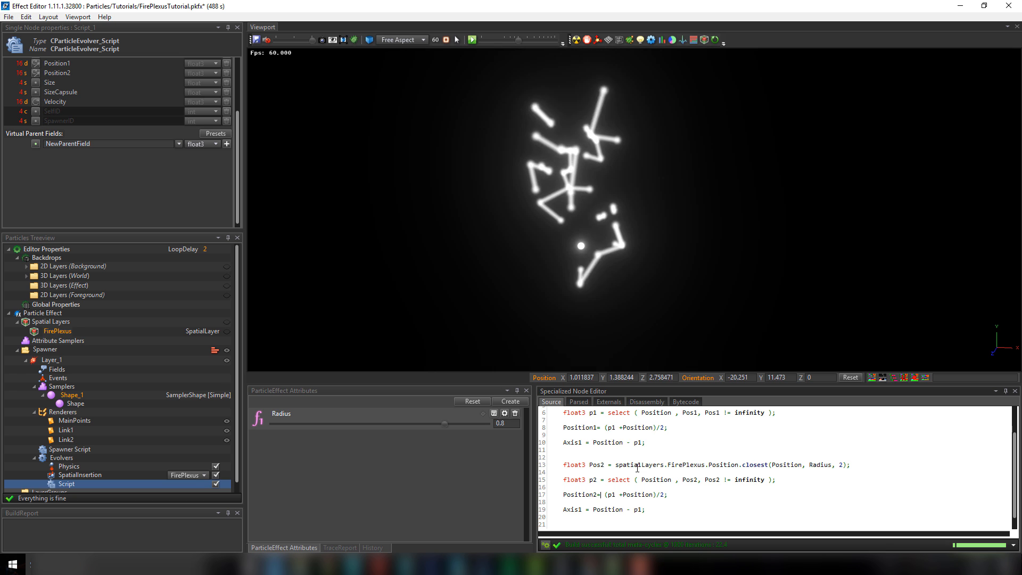
pyautogui.hotkey('shift', 'Right')
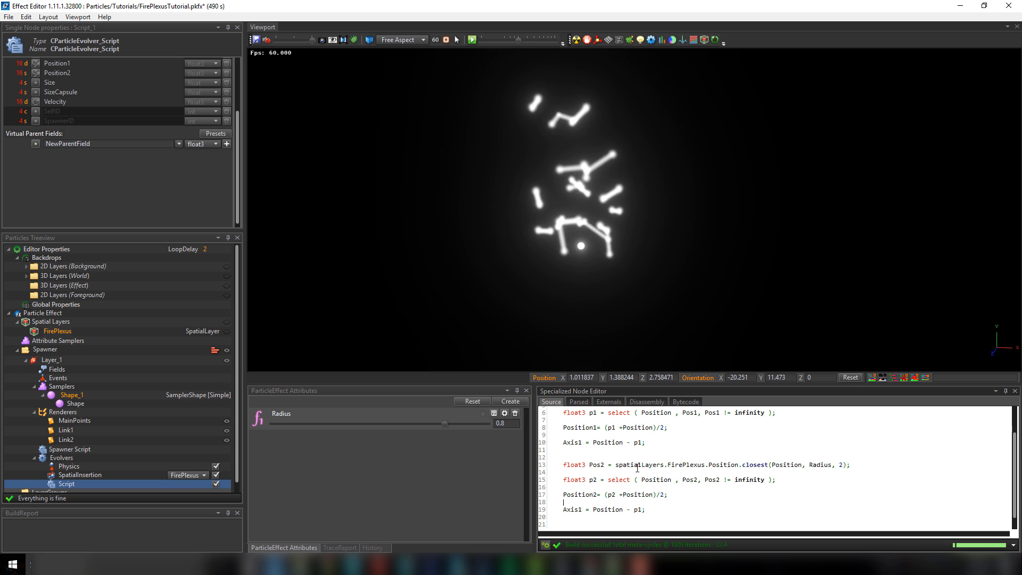
# Step: Change the copied axis statement to Axis2 = Position - p2;
pyautogui.press('Down')
pyautogui.press('Down')
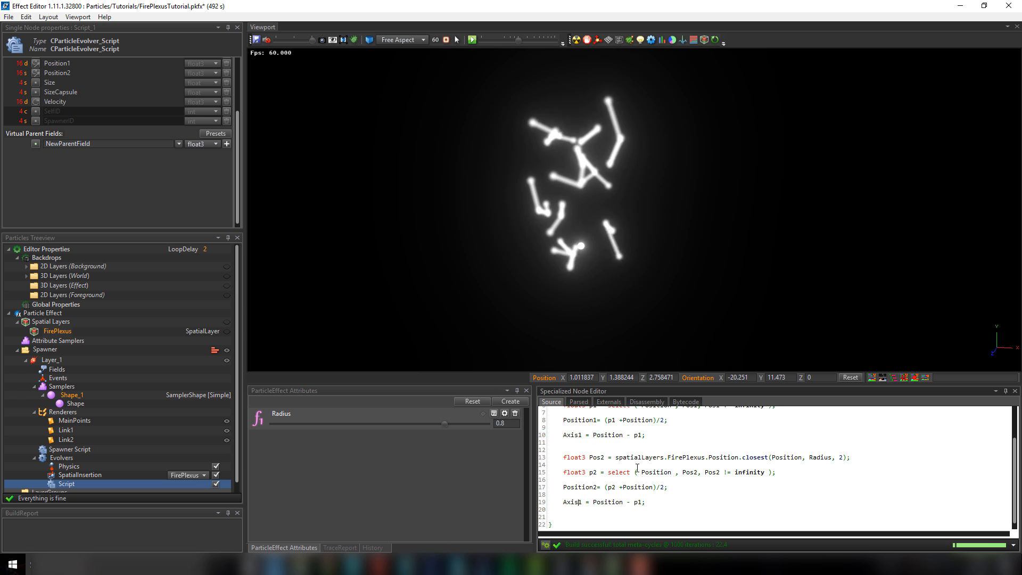
pyautogui.write('2')
pyautogui.press('Right')
pyautogui.press('Right')
pyautogui.press('Right')
pyautogui.press('Right')
pyautogui.press('Right')
pyautogui.press('Right')
pyautogui.press('Right')
pyautogui.press('Right')
pyautogui.press('Right')
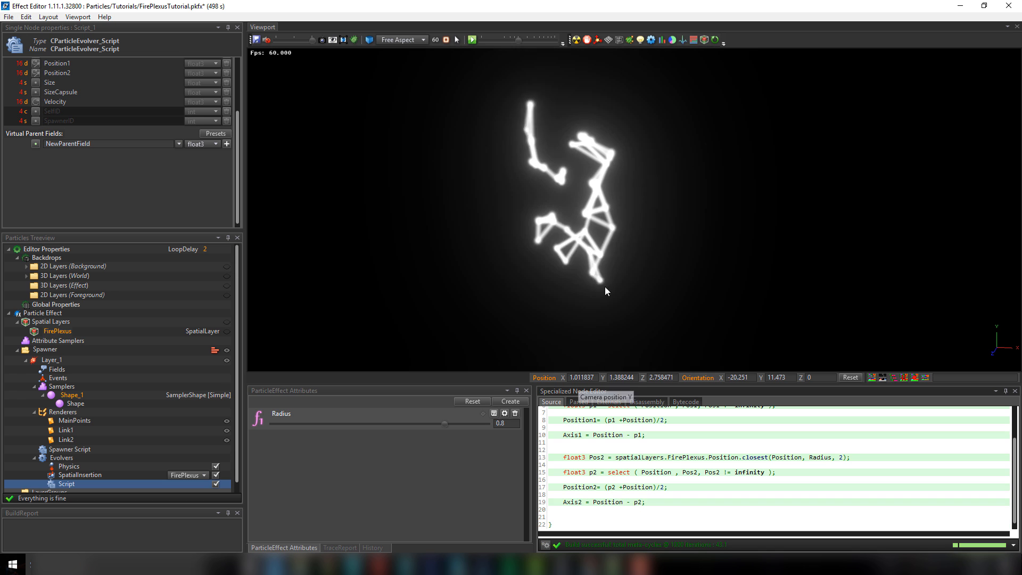
# Step: Add a procedural turbulence sampler to Layer_1's Samplers
pyautogui.moveTo(604, 276); pyautogui.dragTo(358, 309)
pyautogui.moveTo(359, 309); pyautogui.dragTo(355, 347, button='middle')
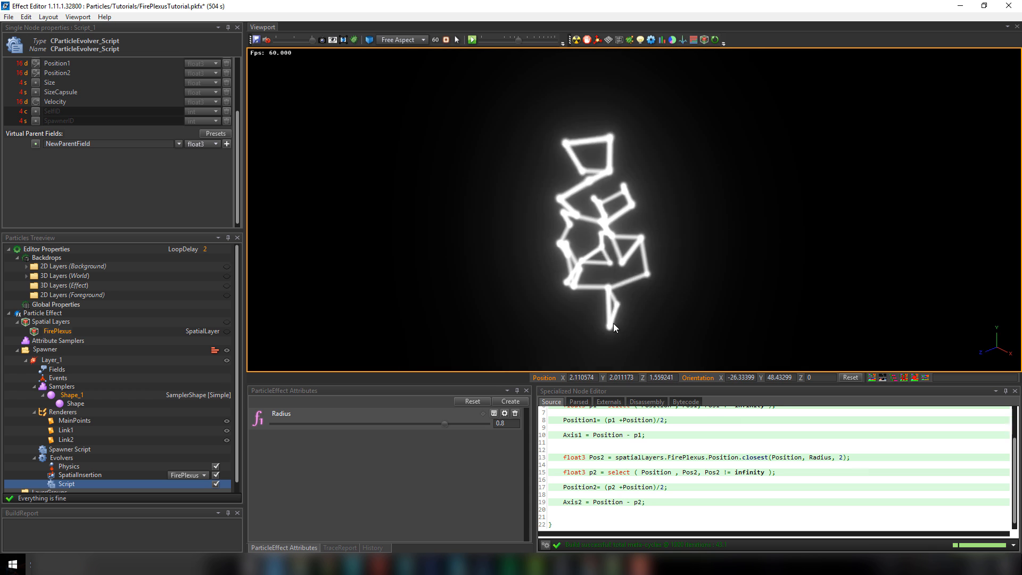
pyautogui.moveTo(356, 346); pyautogui.dragTo(112, 387, button='right')
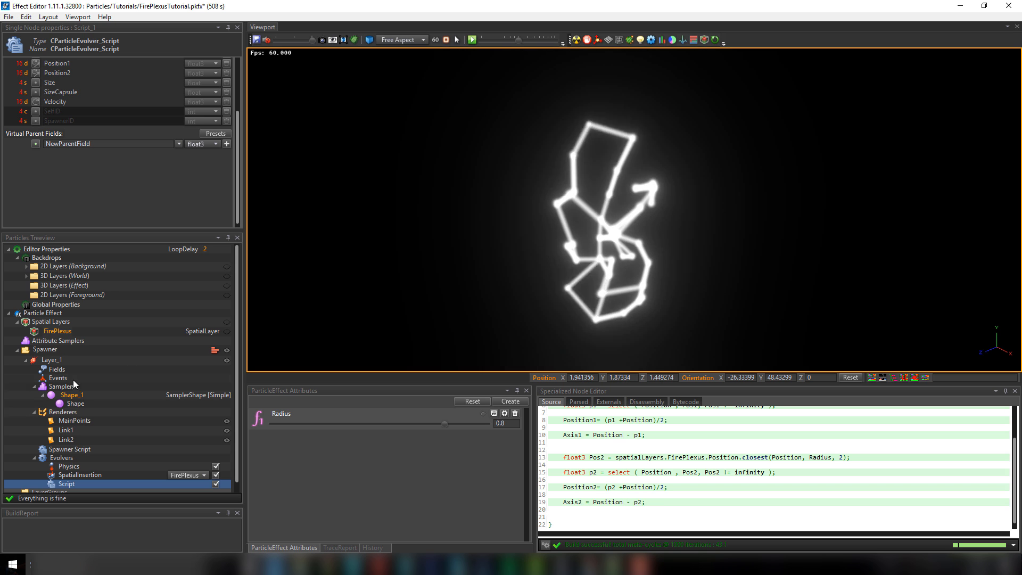
pyautogui.rightClick(59, 387)
pyautogui.moveTo(97, 431)
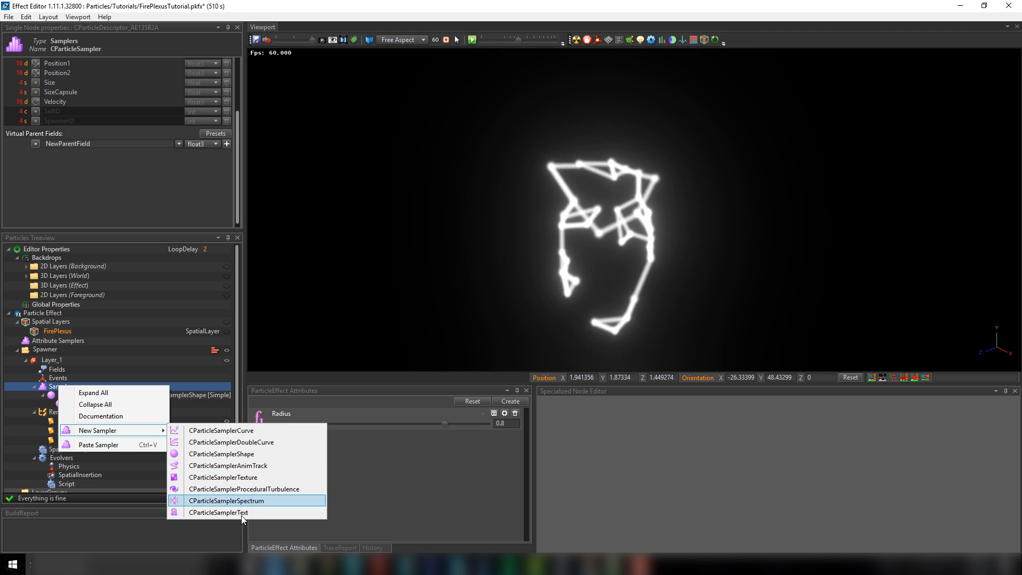
pyautogui.click(224, 489)
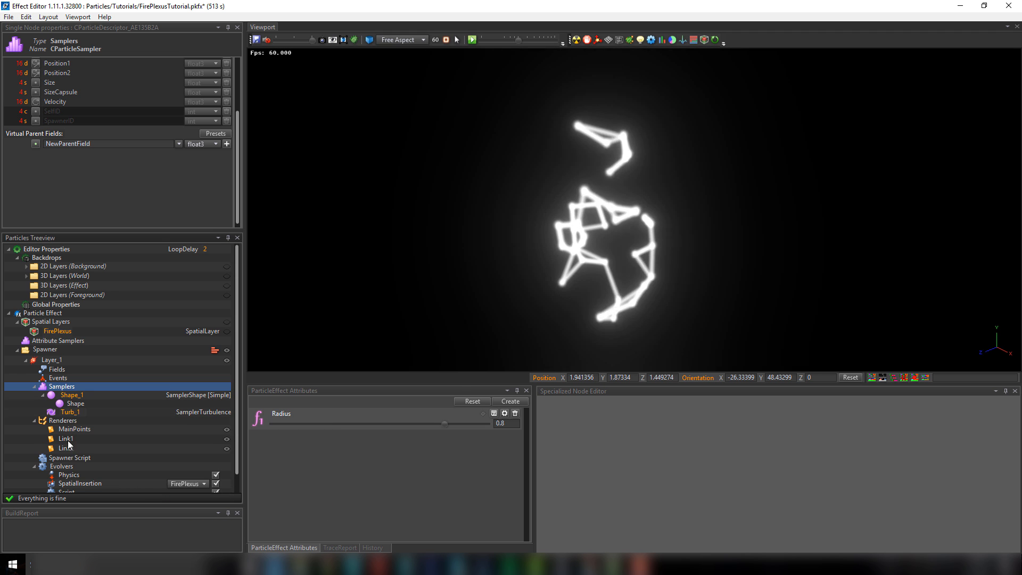
# Step: Set the Physics evolver's VelocityFieldSampler to Turb_1
pyautogui.click(70, 475)
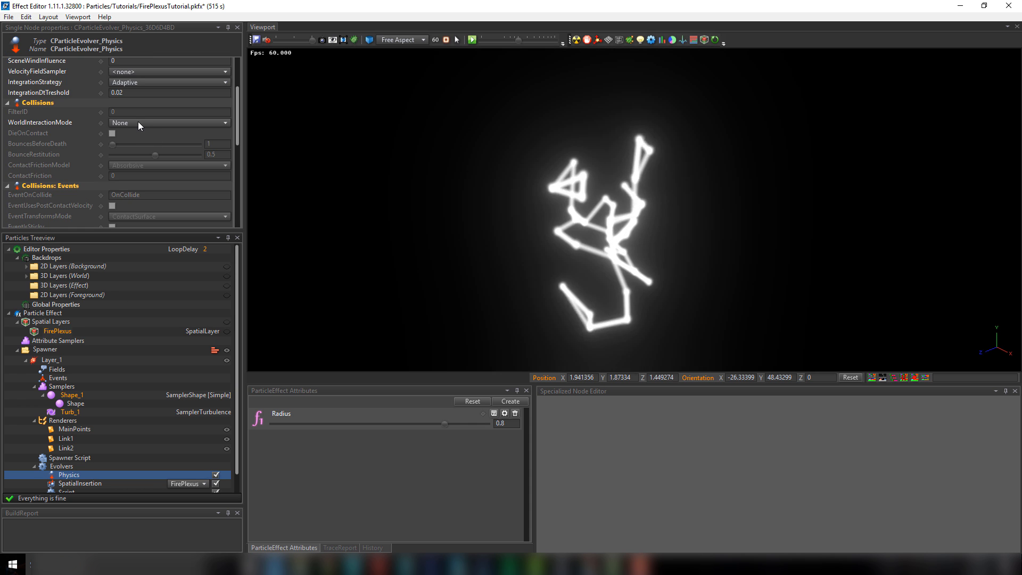
pyautogui.scroll(3, 138, 122)
pyautogui.click(136, 148)
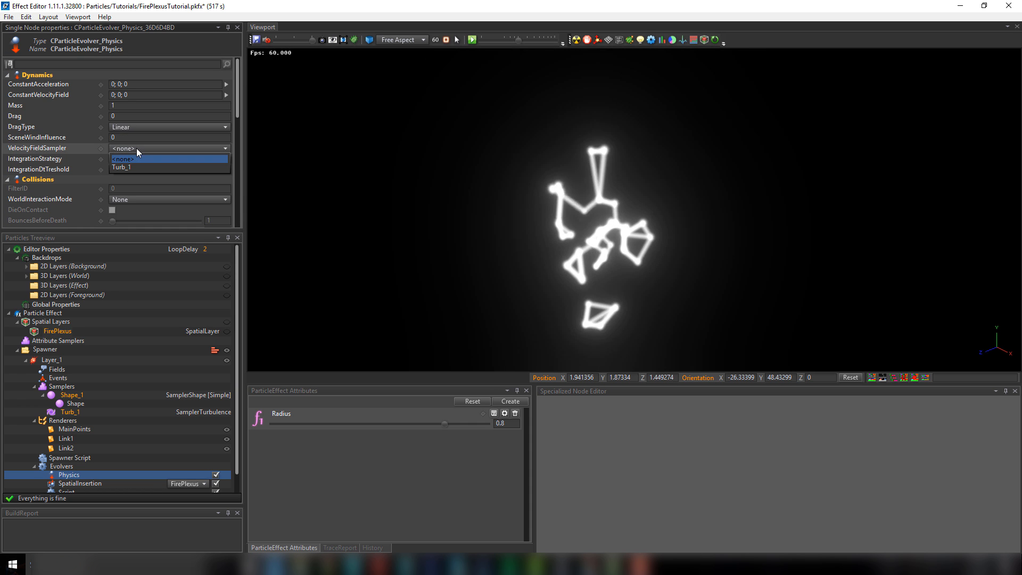
pyautogui.click(130, 167)
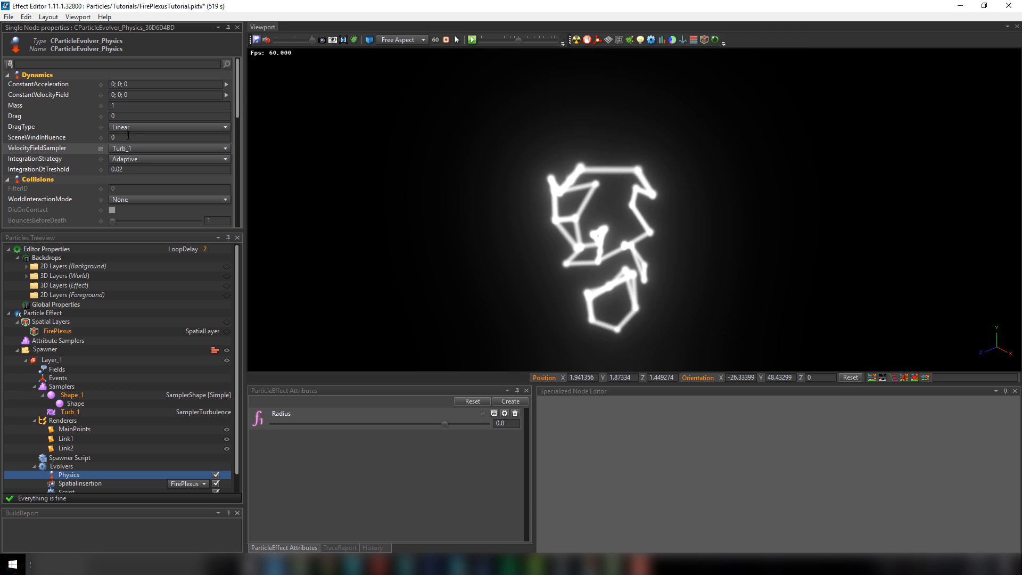
# Step: Set the Physics evolver's Drag to 0.1 and the Turb_1 sampler's Strength to 1
pyautogui.moveTo(125, 119); pyautogui.dragTo(78, 116)
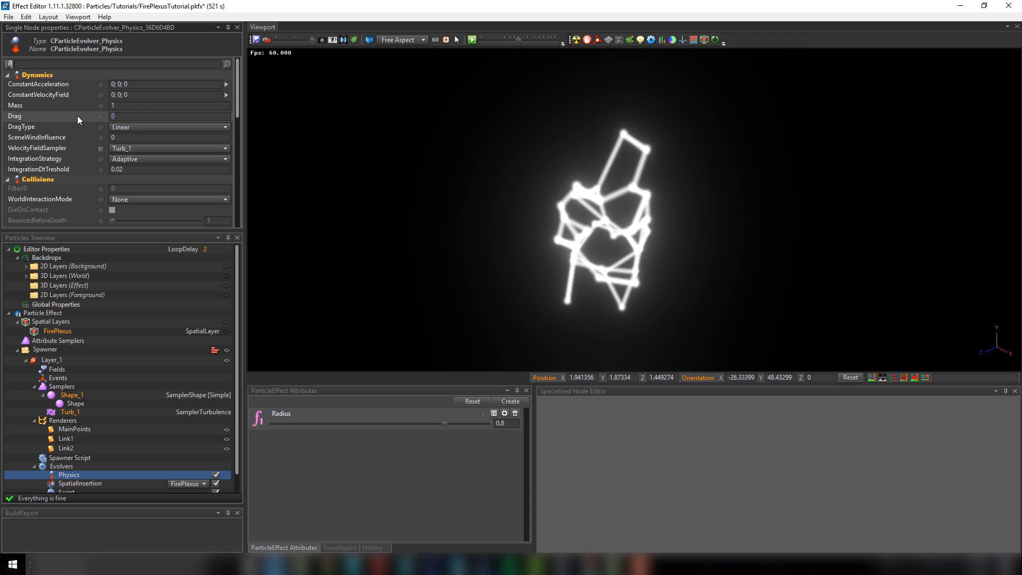
pyautogui.write('0.1')
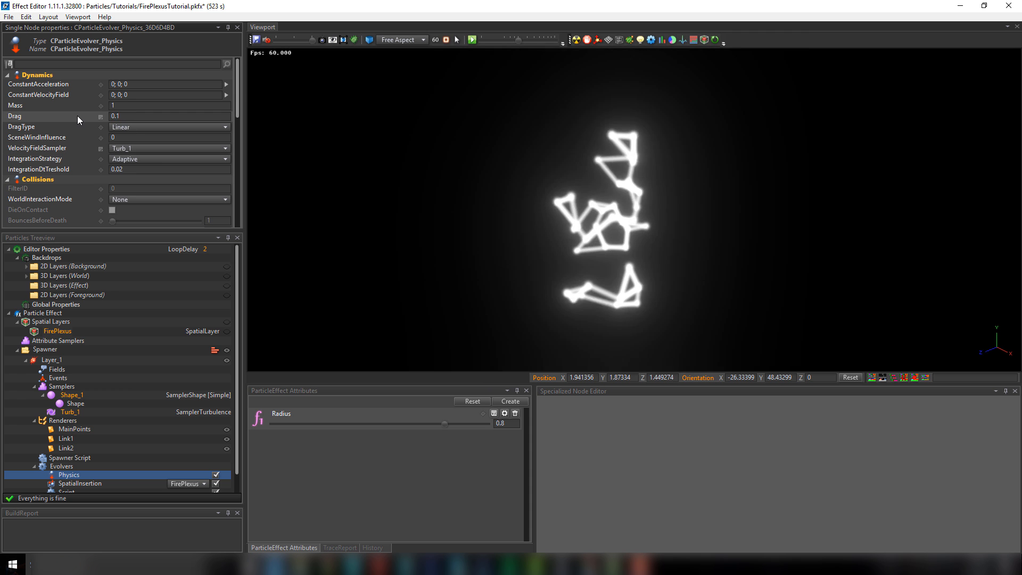
pyautogui.click(78, 412)
pyautogui.moveTo(107, 147); pyautogui.dragTo(70, 144)
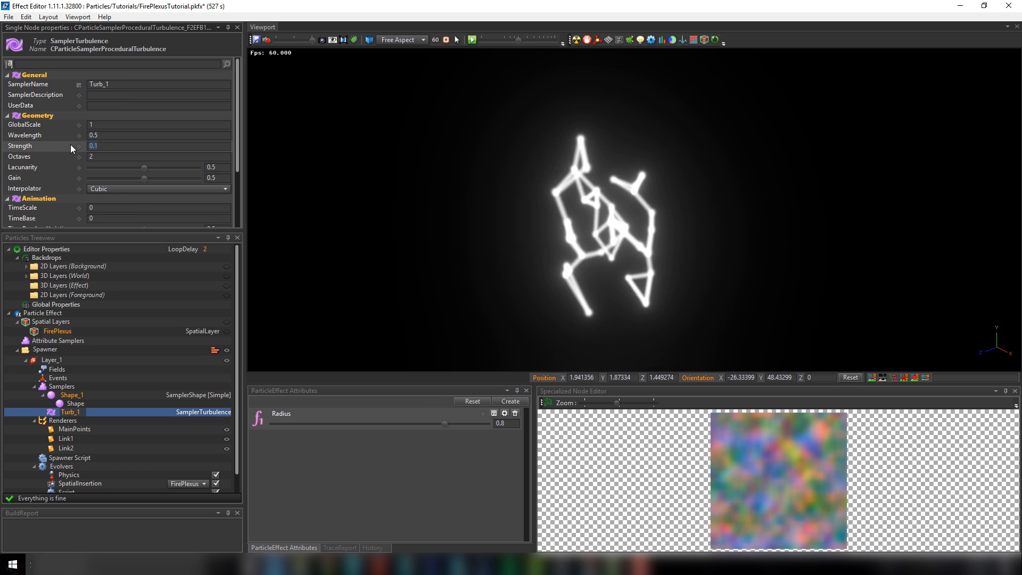
pyautogui.write('1')
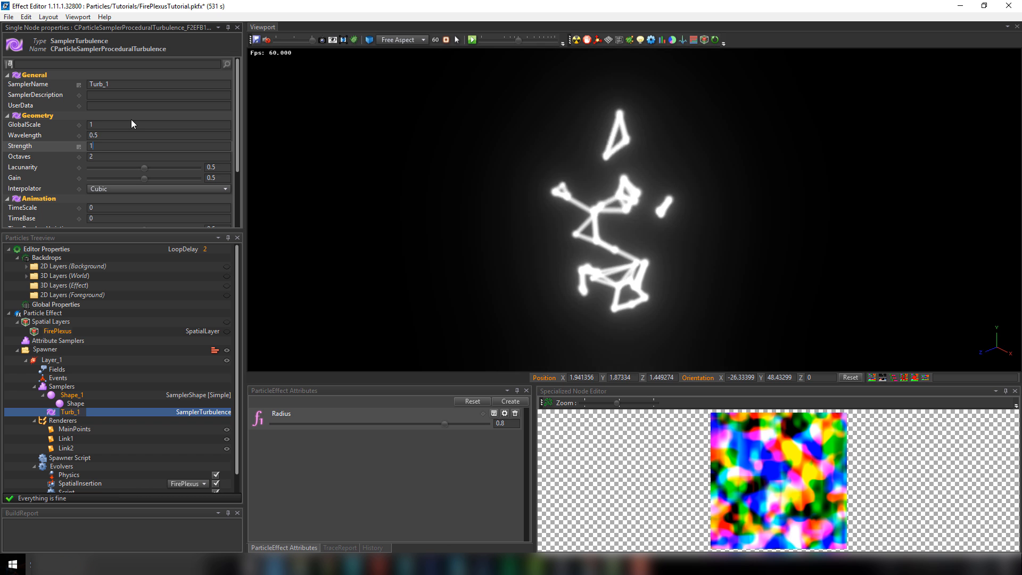
# Step: Try GlobalScale values of 0.5 and 2 on Turb_1, and set it back to 1
pyautogui.moveTo(99, 126); pyautogui.dragTo(33, 120)
pyautogui.write('0.5')
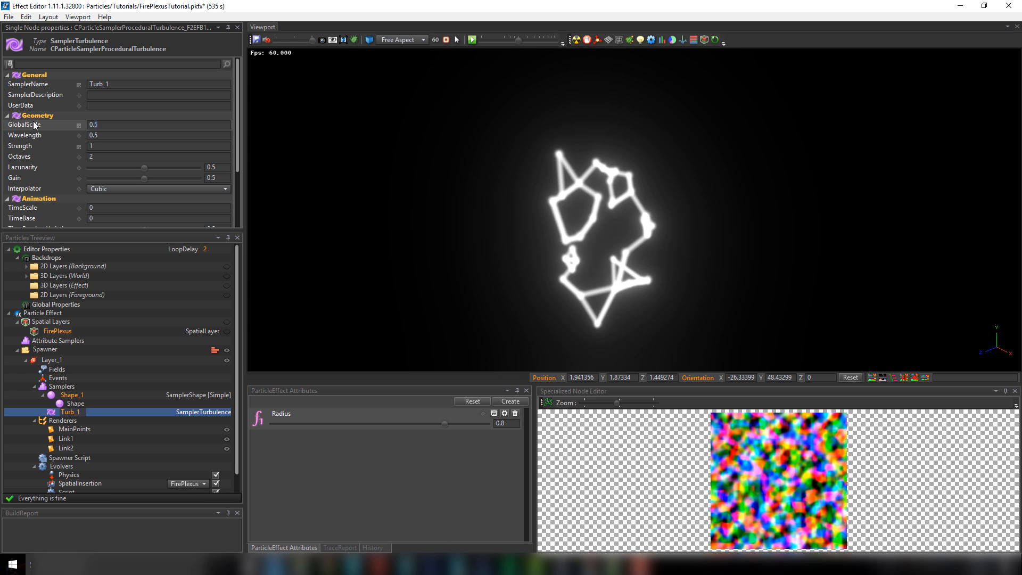
pyautogui.press('Return')
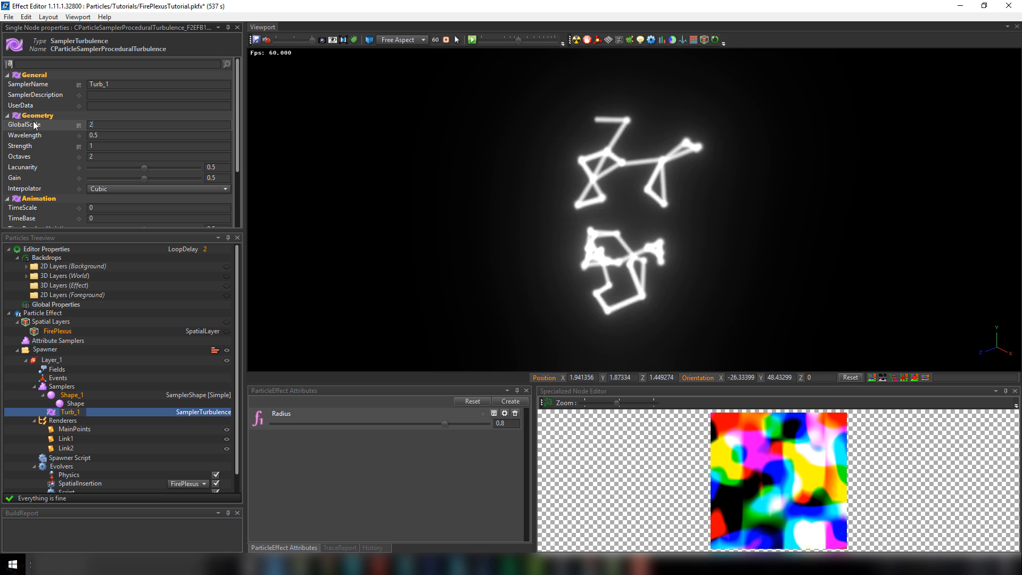
pyautogui.write('1')
pyautogui.press('Return')
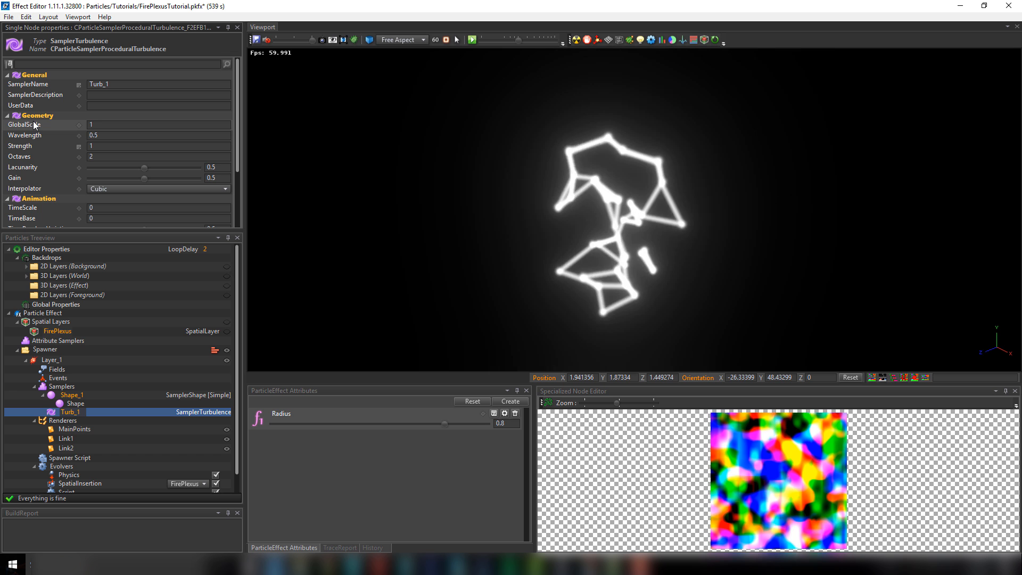
# Step: Try Wavelength values of 0.1, 3 and 0.2 on Turb_1, and set it back to 0.5
pyautogui.click(60, 134)
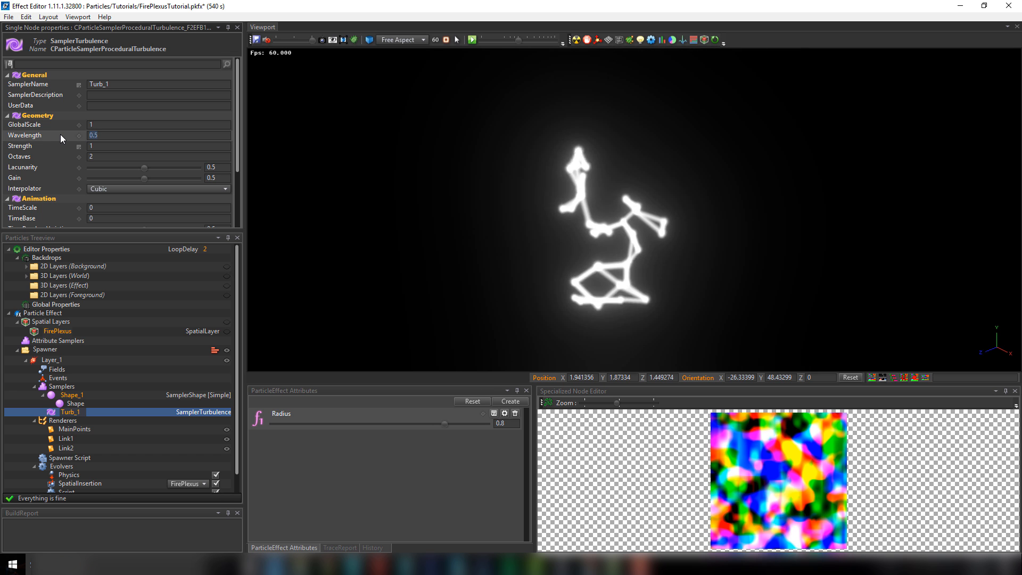
pyautogui.write('0.1')
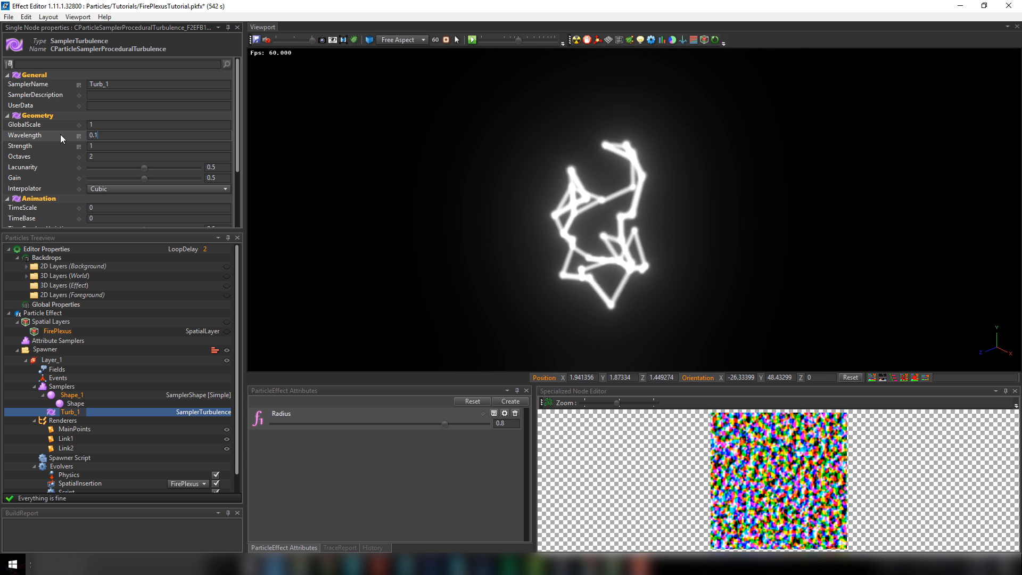
pyautogui.press('Return')
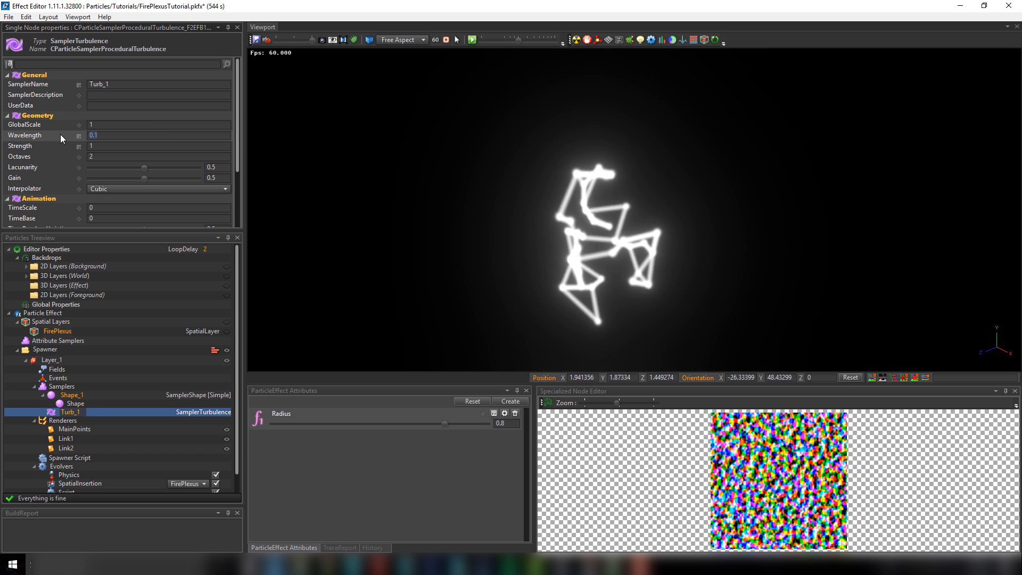
pyautogui.write('3')
pyautogui.press('Return')
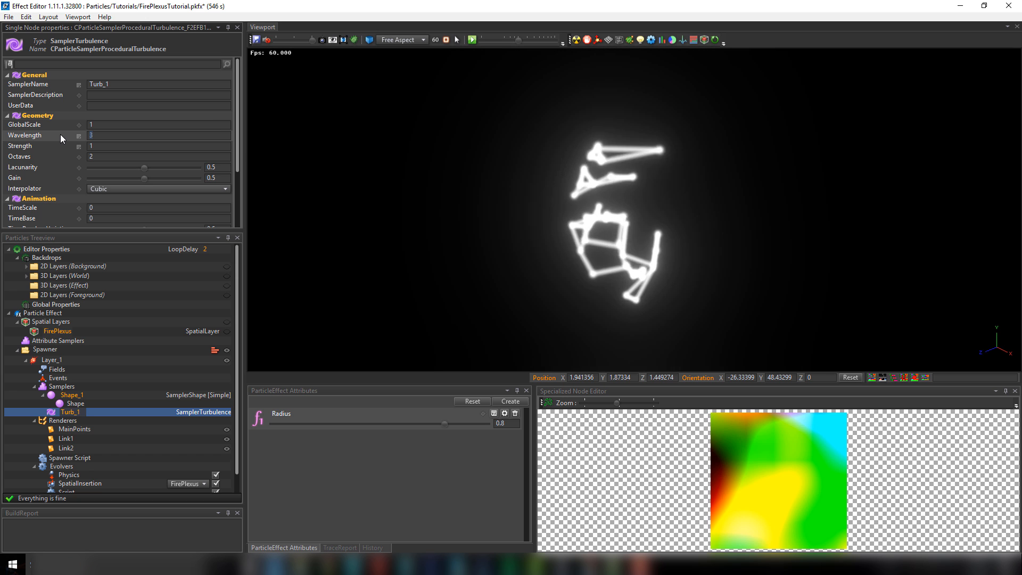
pyautogui.write('0.2')
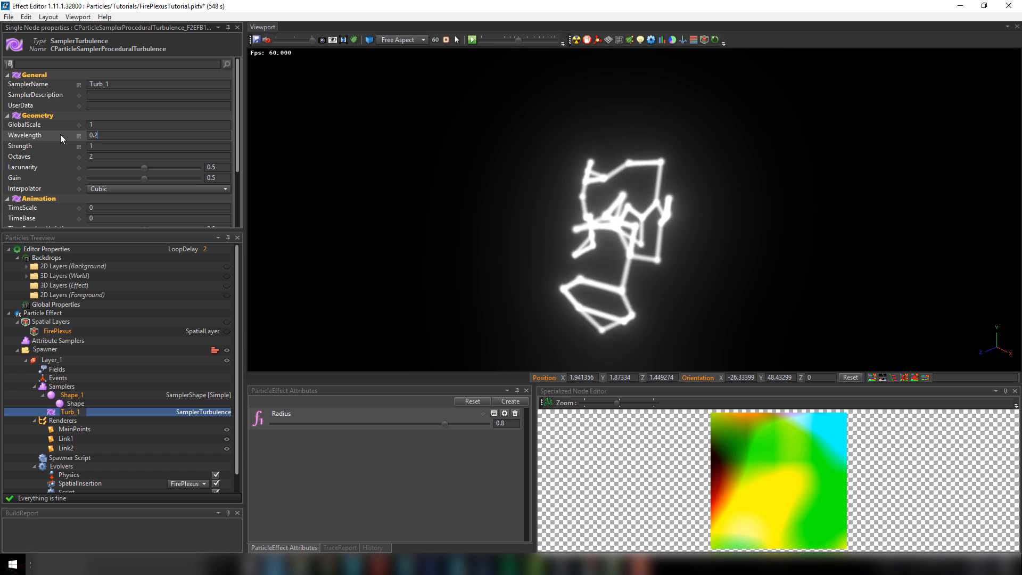
pyautogui.press('Return')
pyautogui.write('0.5')
pyautogui.press('Return')
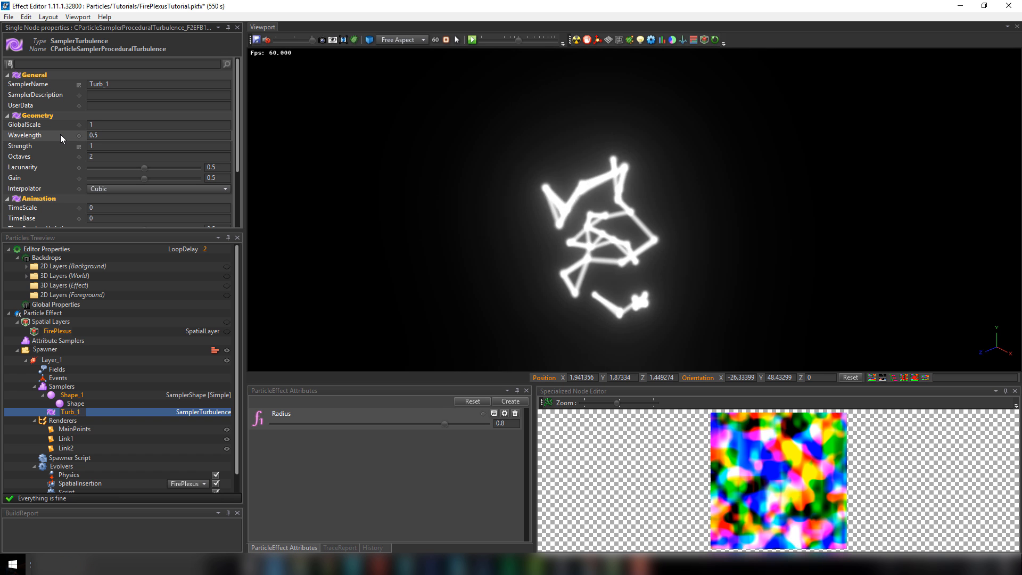
# Step: Set the turbulence sampler's Strength to 5 and check the effect from another angle
pyautogui.moveTo(98, 146); pyautogui.dragTo(66, 147)
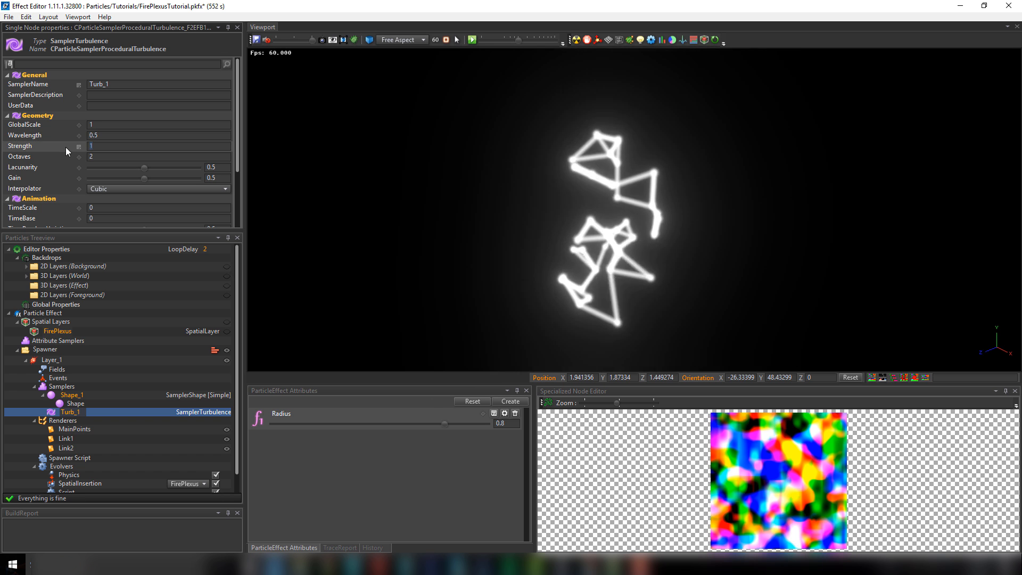
pyautogui.write('5')
pyautogui.press('Return')
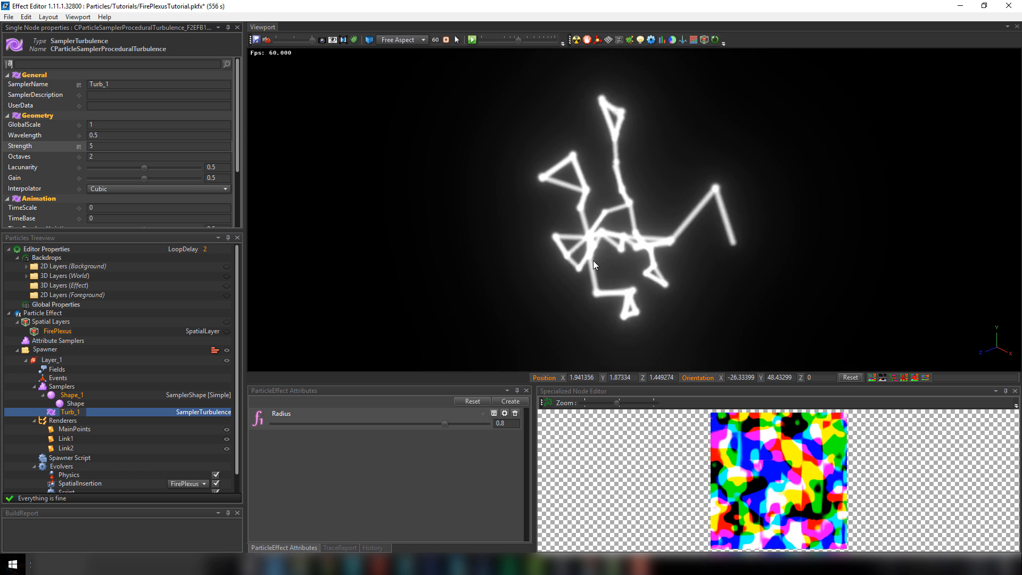
pyautogui.moveTo(594, 261); pyautogui.dragTo(570, 229)
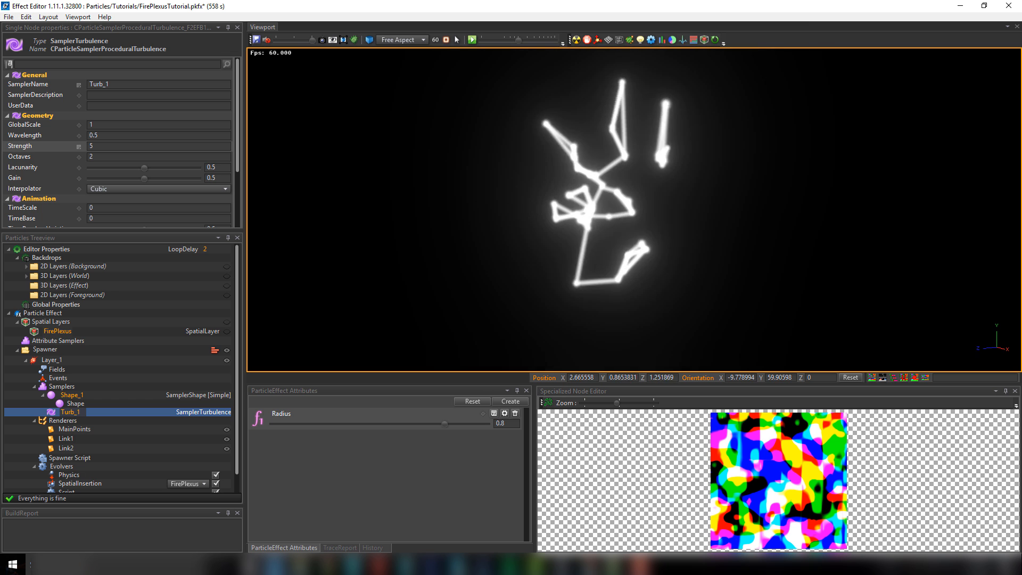
# Step: Set the turbulence animation's TimeScale, TimeBase and TimeRandomVariation each to 1
pyautogui.scroll(-1, 180, 174)
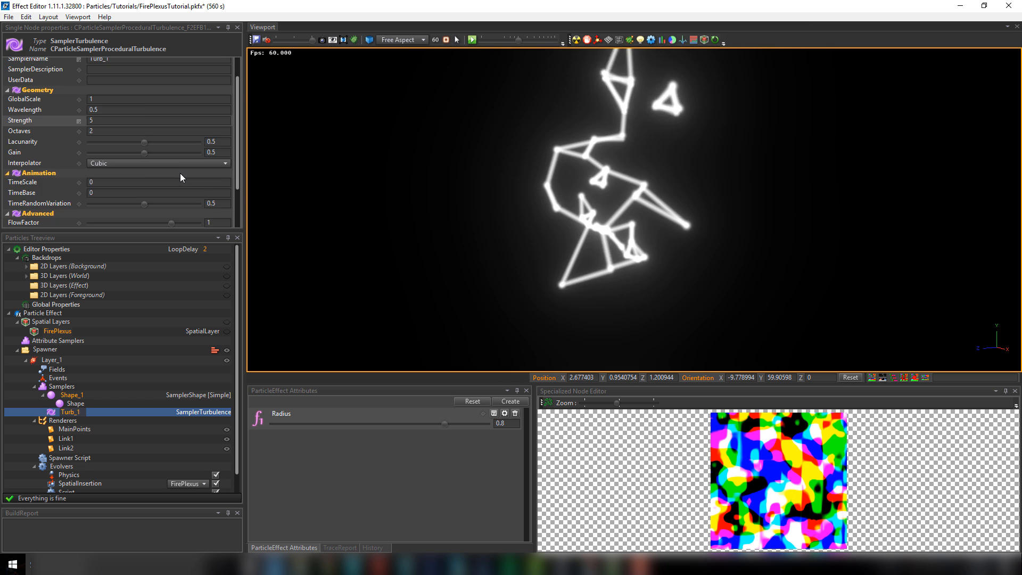
pyautogui.scroll(-1, 180, 173)
pyautogui.moveTo(101, 158); pyautogui.dragTo(71, 150)
pyautogui.write('1')
pyautogui.press('Tab')
pyautogui.write('1')
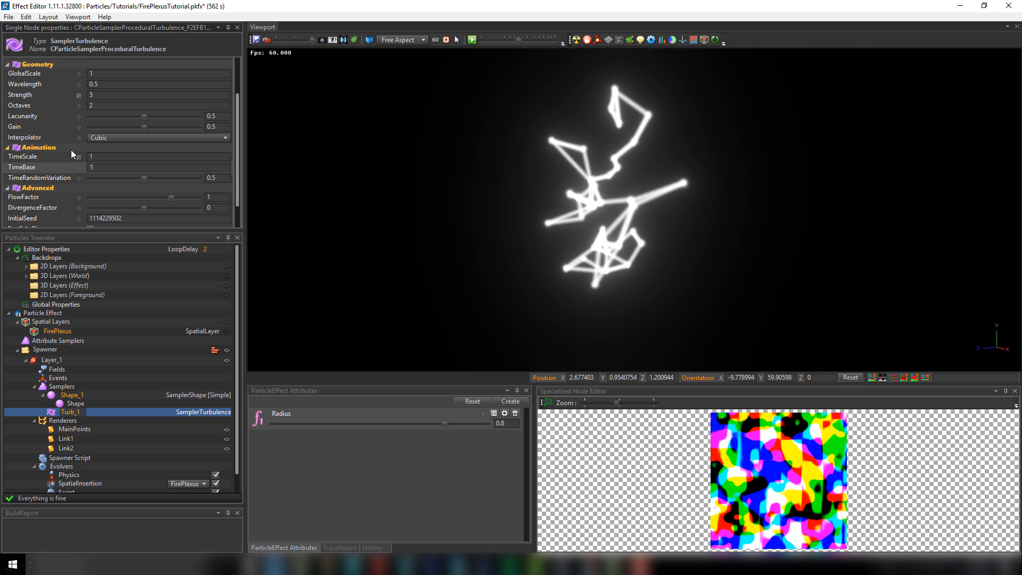
pyautogui.press('Tab')
pyautogui.write('1')
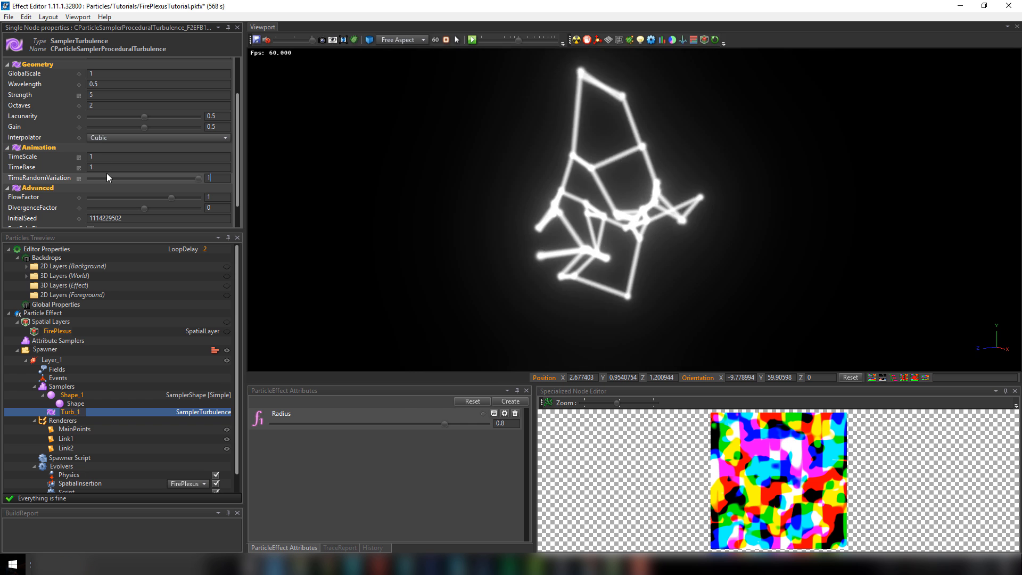
# Step: Set the turbulence sampler's TimeScale to 0.5 and inspect the motion from several angles
pyautogui.moveTo(102, 156); pyautogui.dragTo(59, 151)
pyautogui.write('0.')
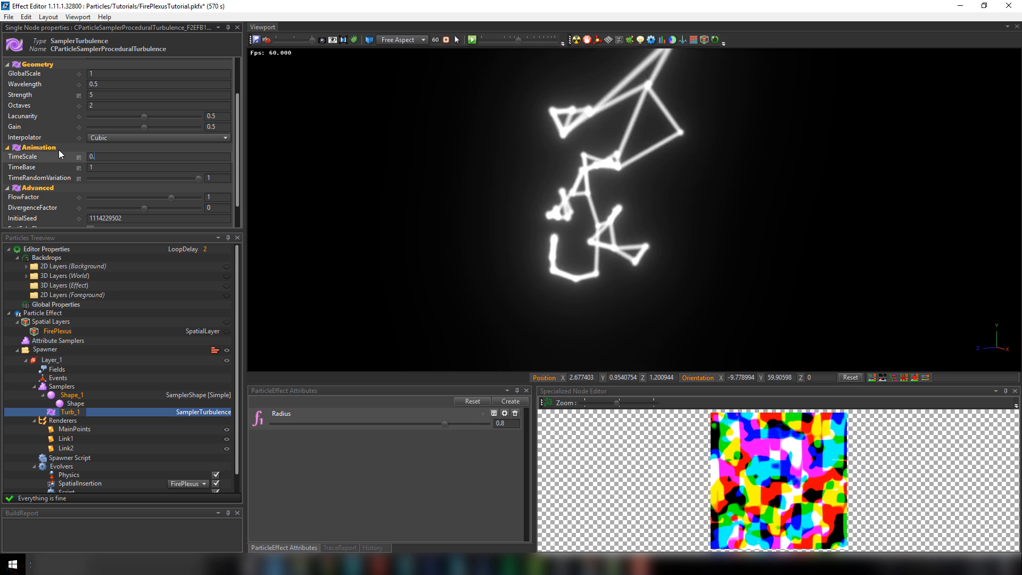
pyautogui.write('5')
pyautogui.moveTo(581, 296); pyautogui.dragTo(556, 261)
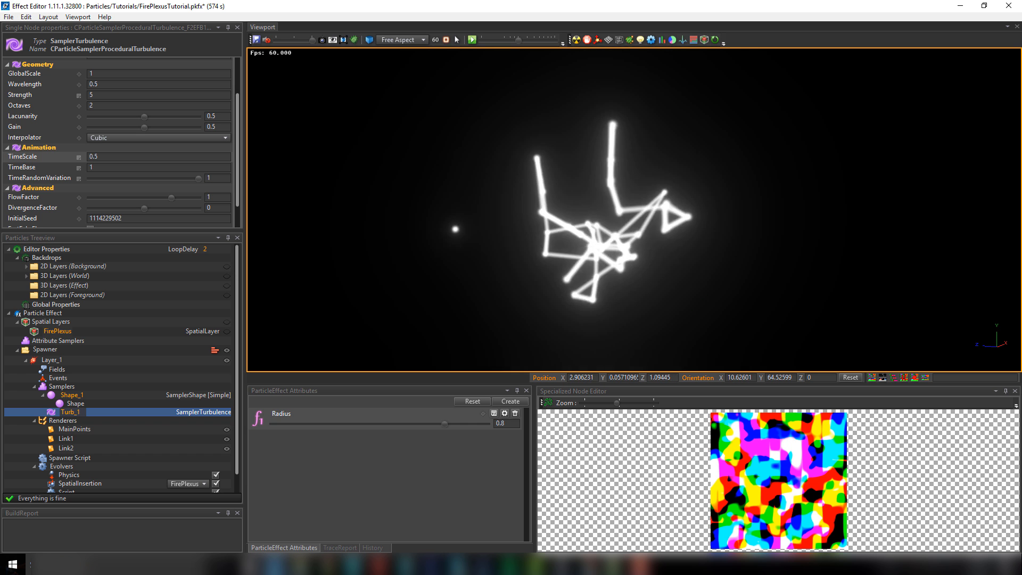
pyautogui.moveTo(646, 256); pyautogui.dragTo(636, 272)
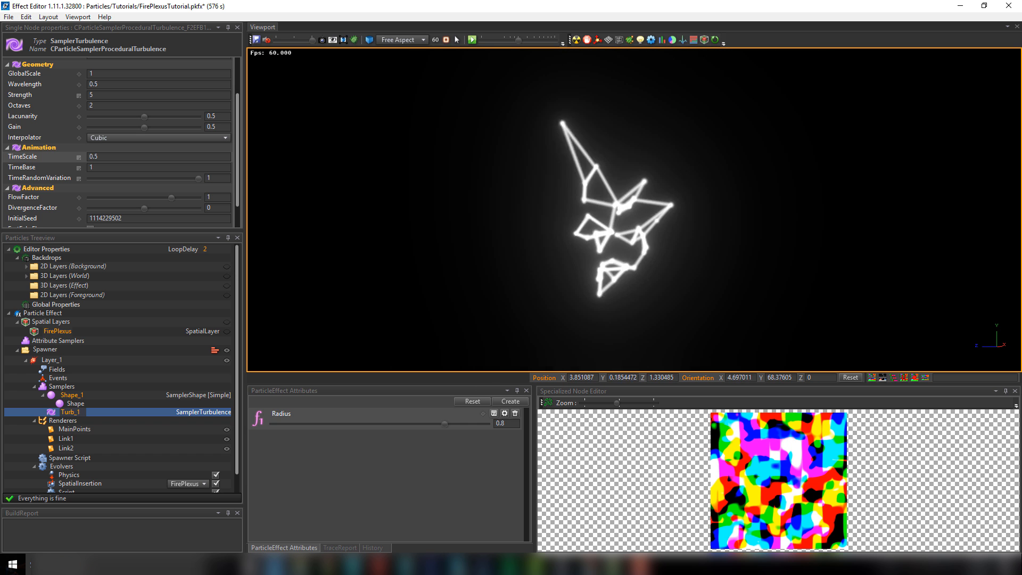
pyautogui.moveTo(601, 288); pyautogui.dragTo(589, 273, button='middle')
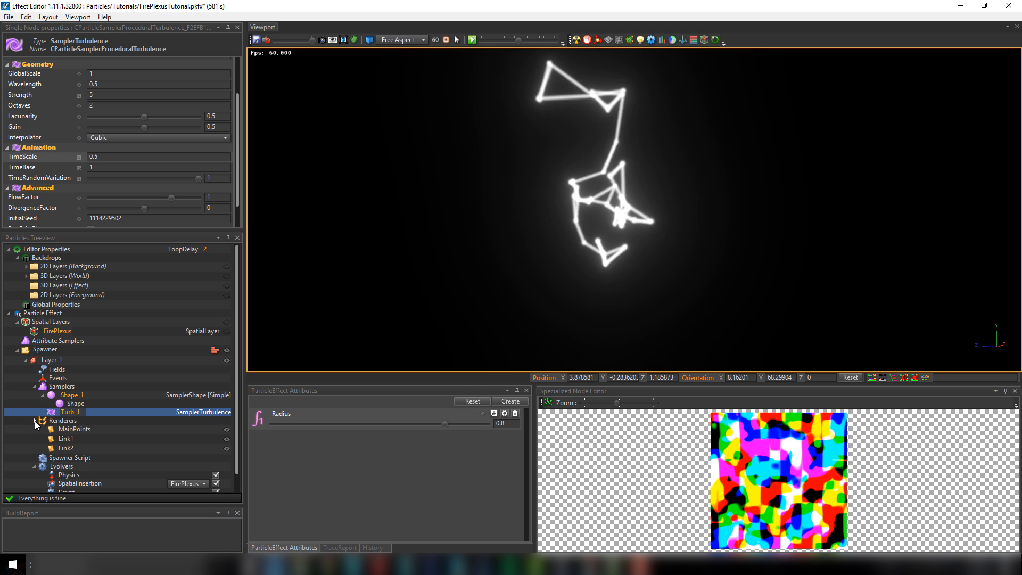
# Step: Add a Field evolver to Layer_1's Evolvers and assign it to the Color field
pyautogui.click(62, 467)
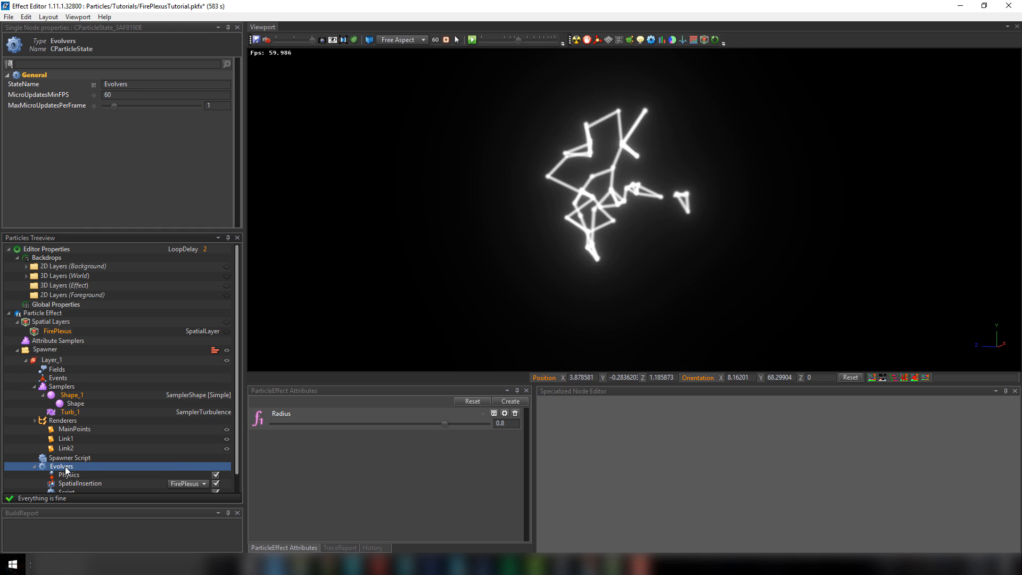
pyautogui.scroll(-1, 64, 466)
pyautogui.rightClick(66, 452)
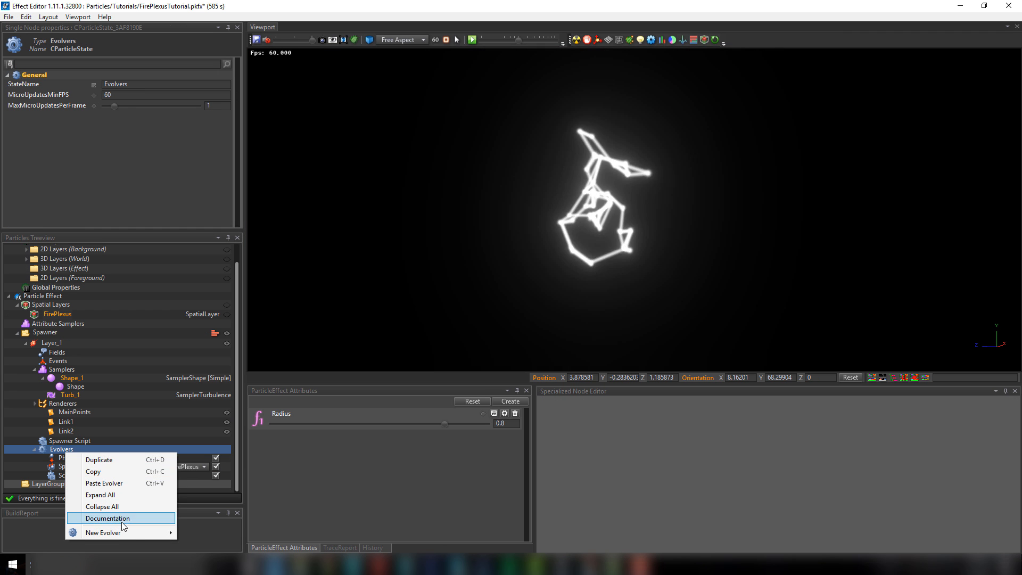
pyautogui.moveTo(107, 533)
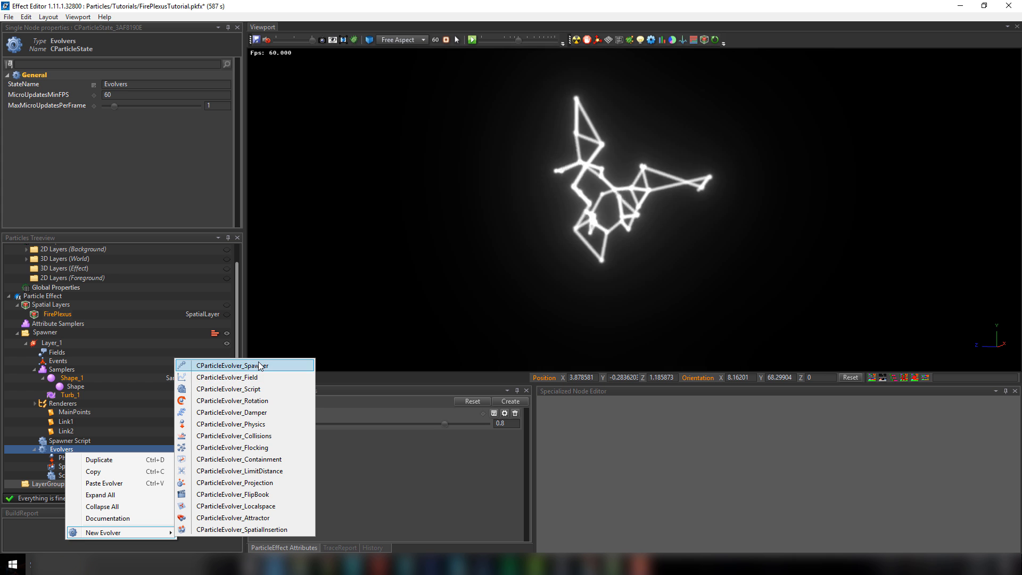
pyautogui.click(257, 379)
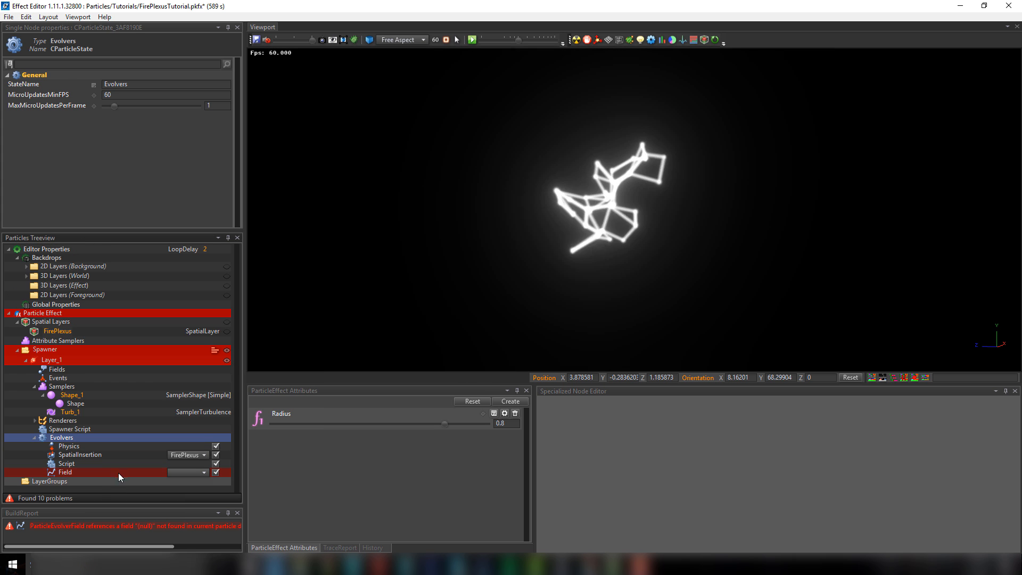
pyautogui.click(118, 472)
pyautogui.click(188, 473)
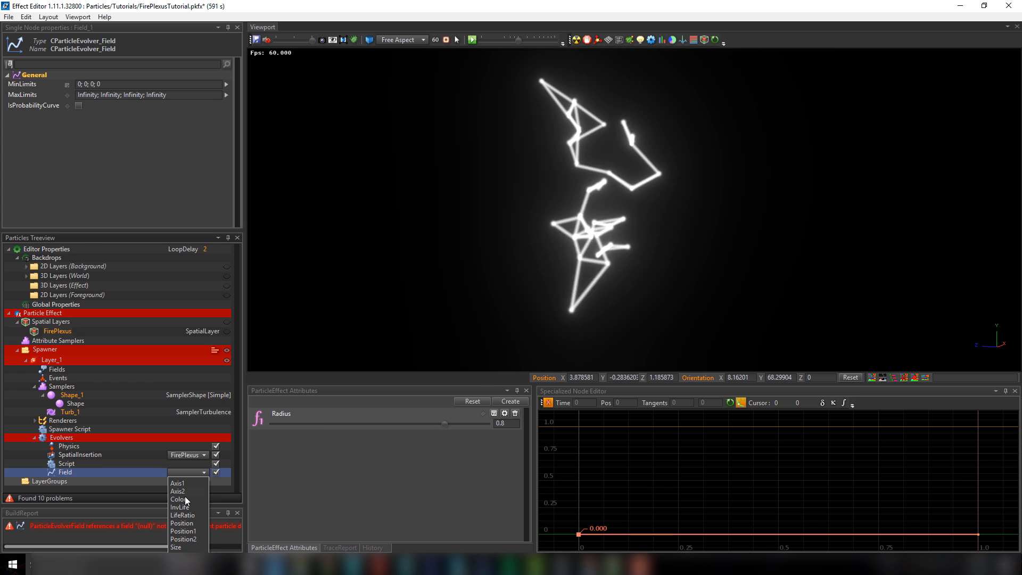
pyautogui.click(181, 482)
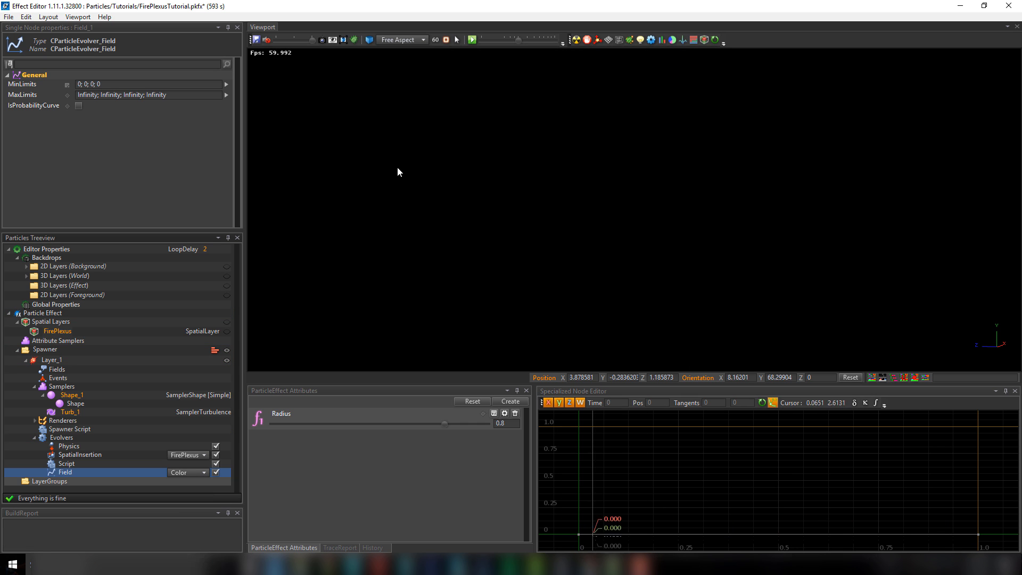
# Step: Set the color of the Color curve's first key, at time 0, to #FFFF2900
pyautogui.moveTo(487, 131); pyautogui.dragTo(791, 339)
pyautogui.moveTo(557, 507); pyautogui.dragTo(611, 552)
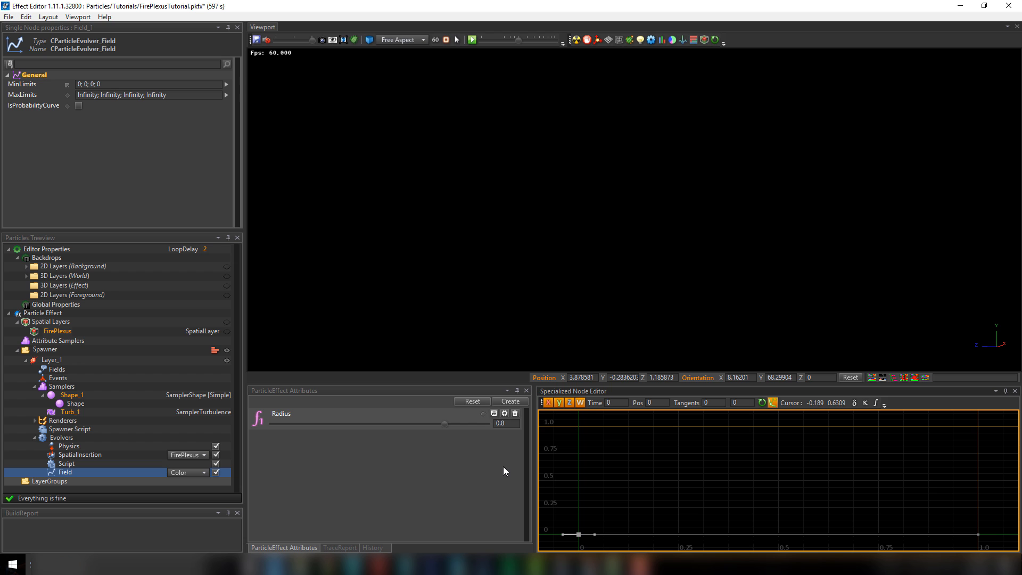
pyautogui.click(686, 509)
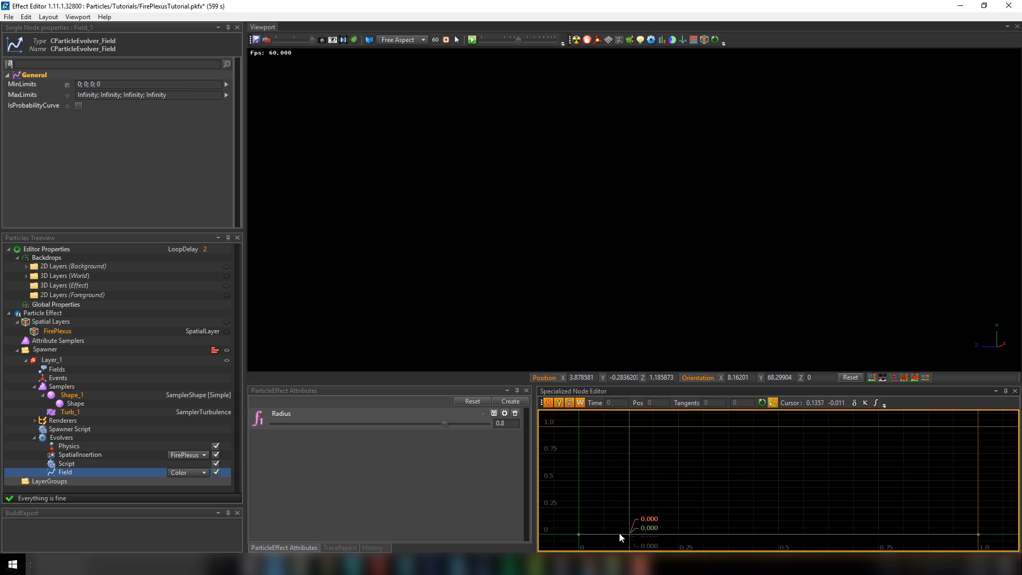
pyautogui.moveTo(573, 519); pyautogui.dragTo(596, 543)
pyautogui.press('c')
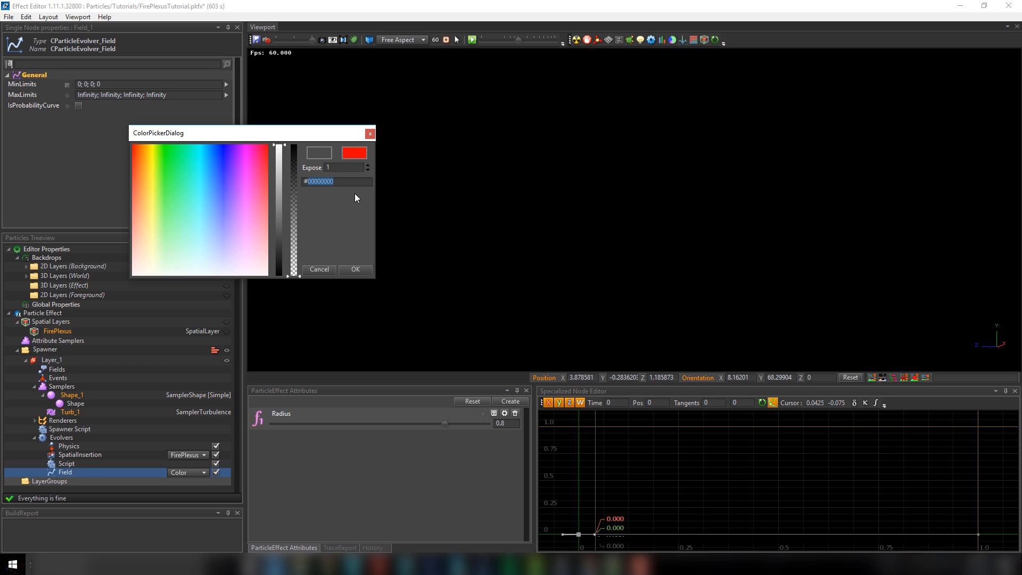
pyautogui.write('ffff2')
# Step: Set the Expose of the Color curve's first key to 12 and raise its brightness to the maximum
pyautogui.click(368, 165)
pyautogui.click(368, 165)
pyautogui.click(368, 166)
pyautogui.click(368, 166)
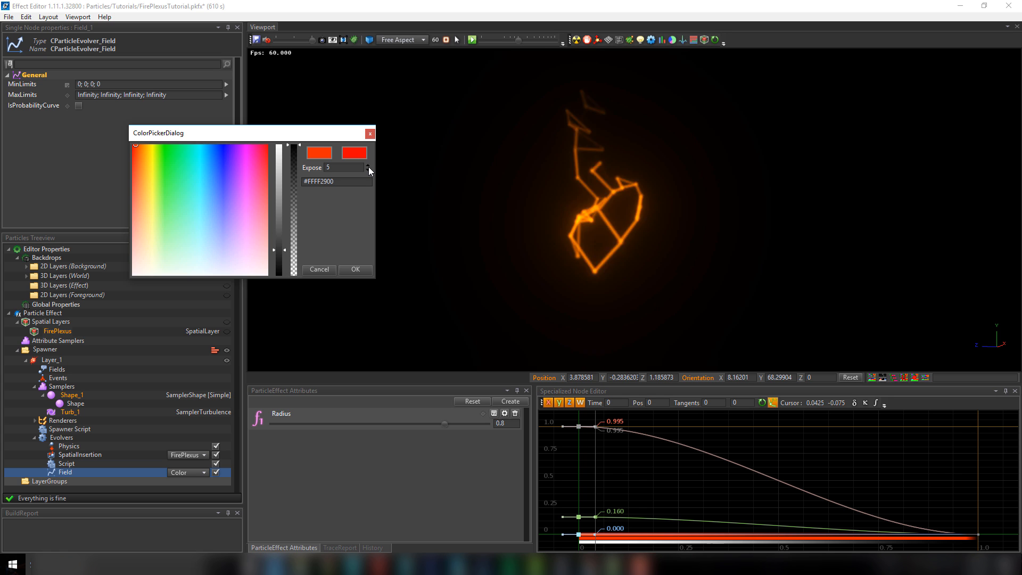
pyautogui.click(368, 167)
pyautogui.click(368, 167)
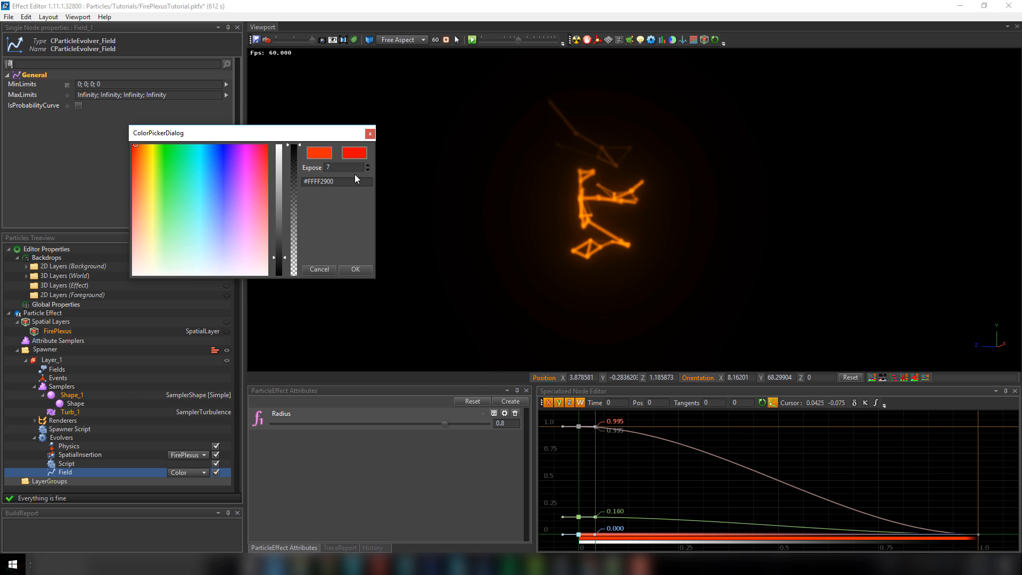
pyautogui.moveTo(340, 167); pyautogui.dragTo(277, 137)
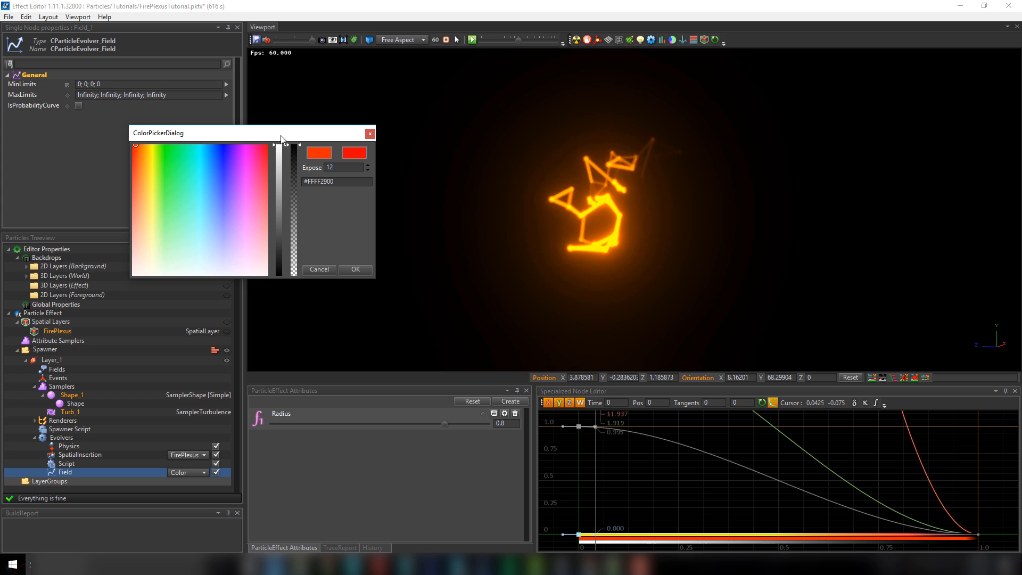
pyautogui.click(358, 274)
pyautogui.moveTo(567, 420); pyautogui.dragTo(600, 460)
pyautogui.press('c')
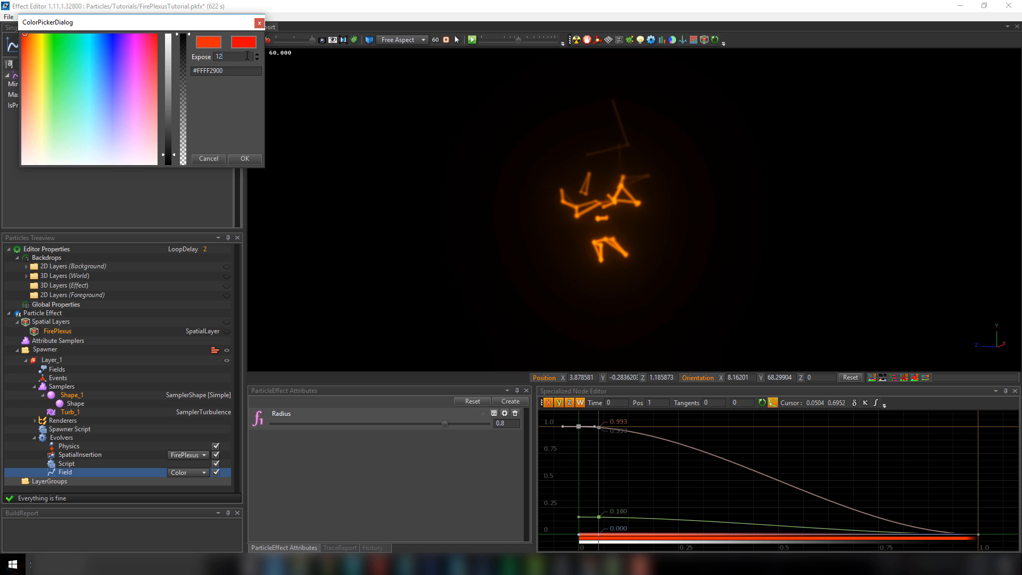
pyautogui.moveTo(172, 49); pyautogui.dragTo(166, 22)
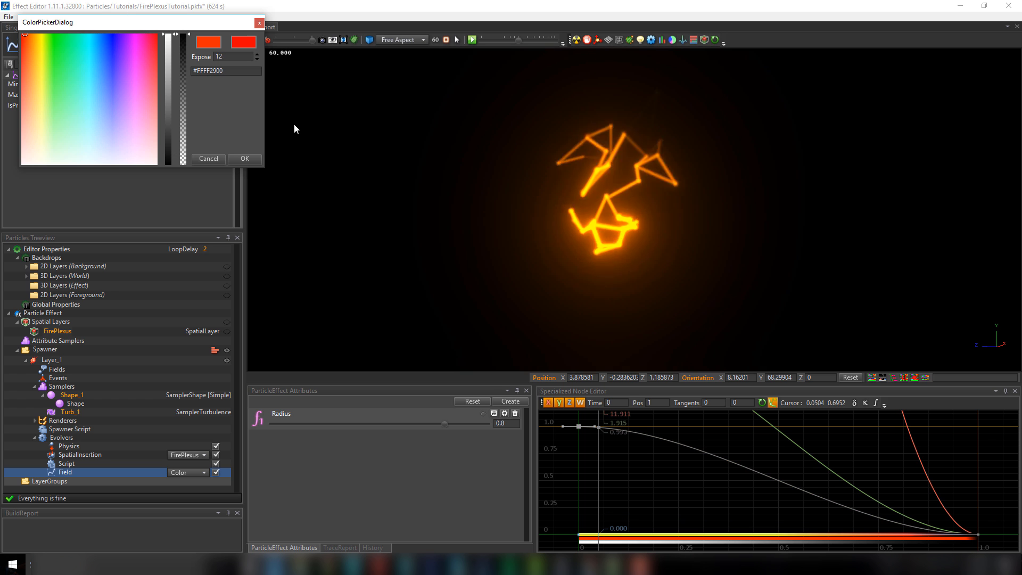
pyautogui.click(246, 159)
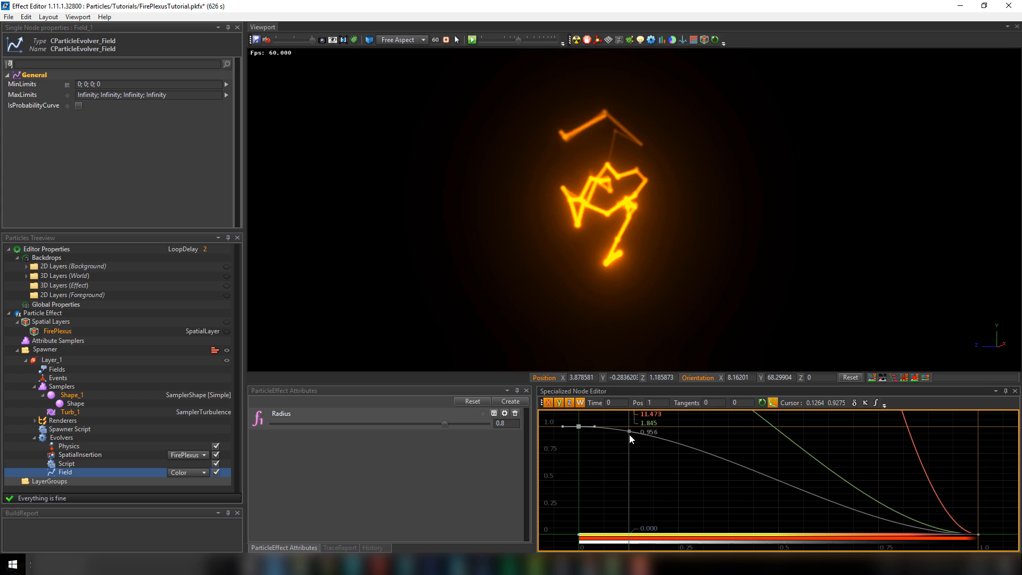
# Step: Add a key to the Color curve and set its time to 0.25
pyautogui.click(629, 433)
pyautogui.click(705, 427)
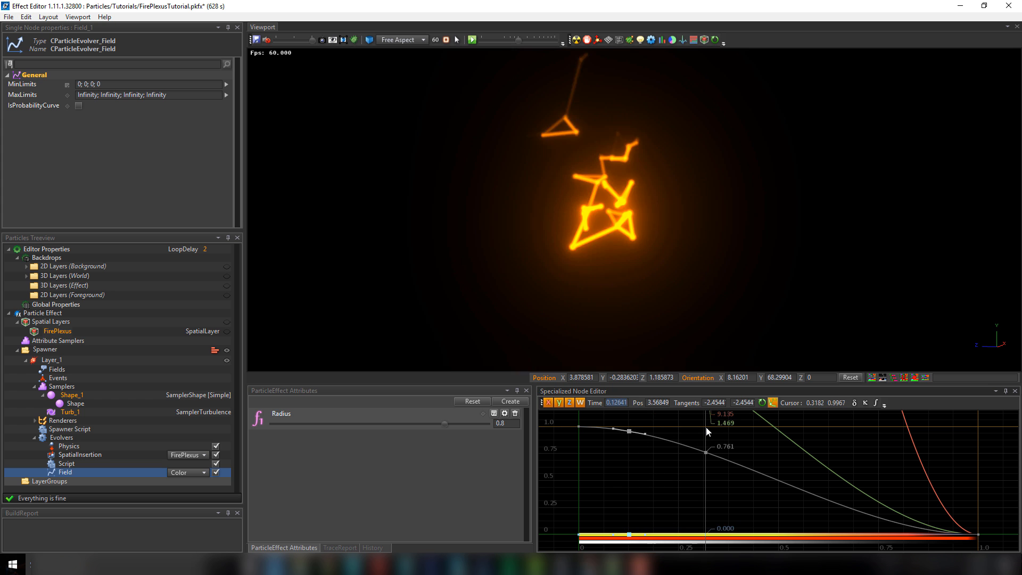
pyautogui.write('.25')
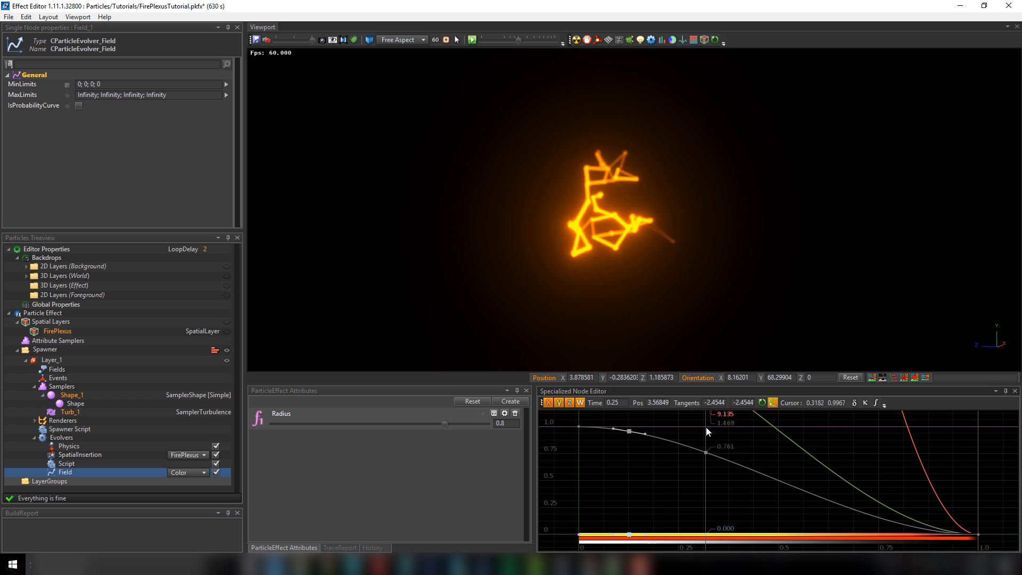
pyautogui.press('Tab')
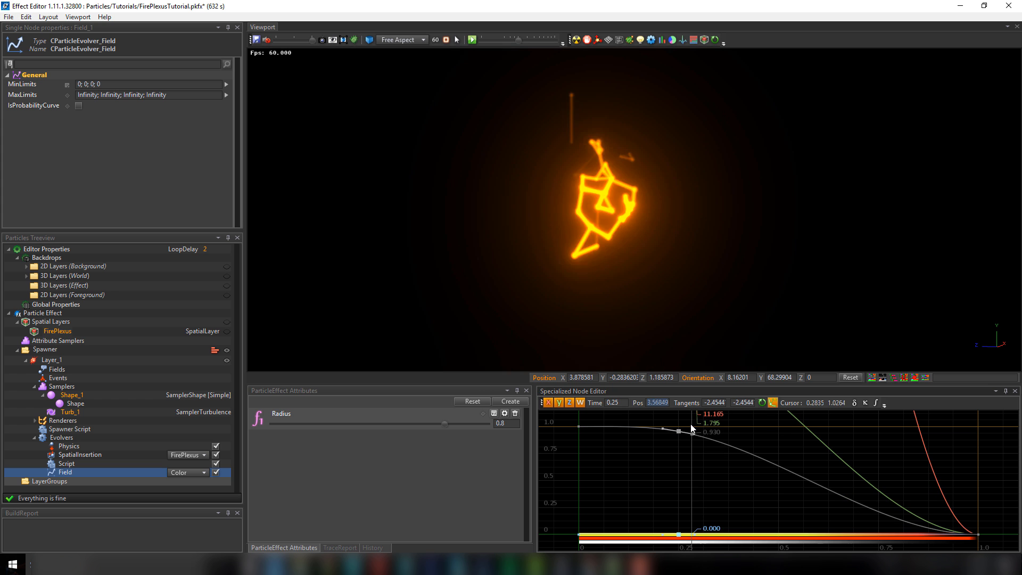
pyautogui.scroll(-2, 689, 447)
pyautogui.hotkey('ctrl', 'z')
# Step: Set the color of the Color curve's key at time 0.25 to #91FF0000
pyautogui.moveTo(669, 459); pyautogui.dragTo(664, 479, button='middle')
pyautogui.scroll(-1, 669, 466)
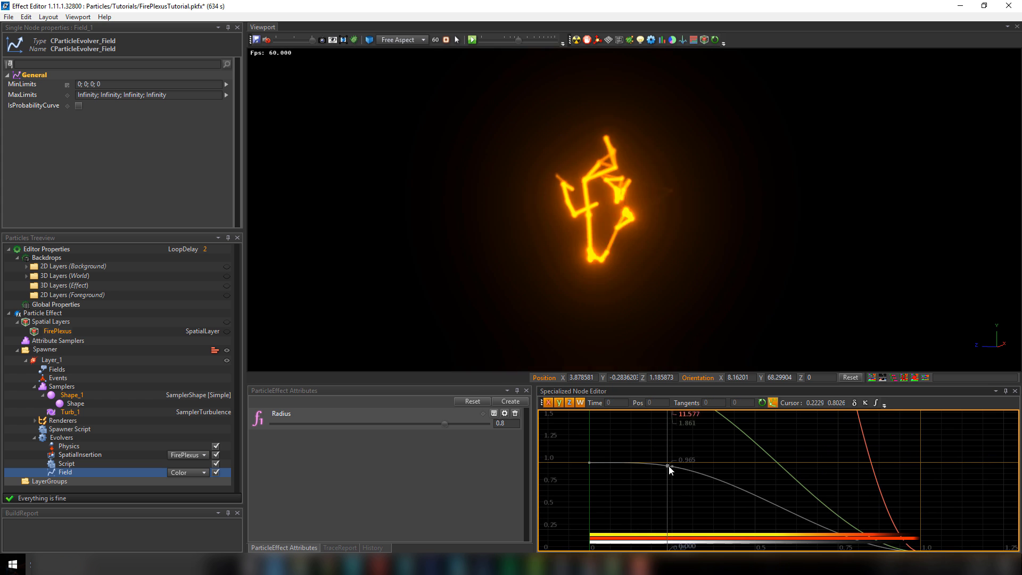
pyautogui.moveTo(670, 447); pyautogui.dragTo(692, 485)
pyautogui.press('c')
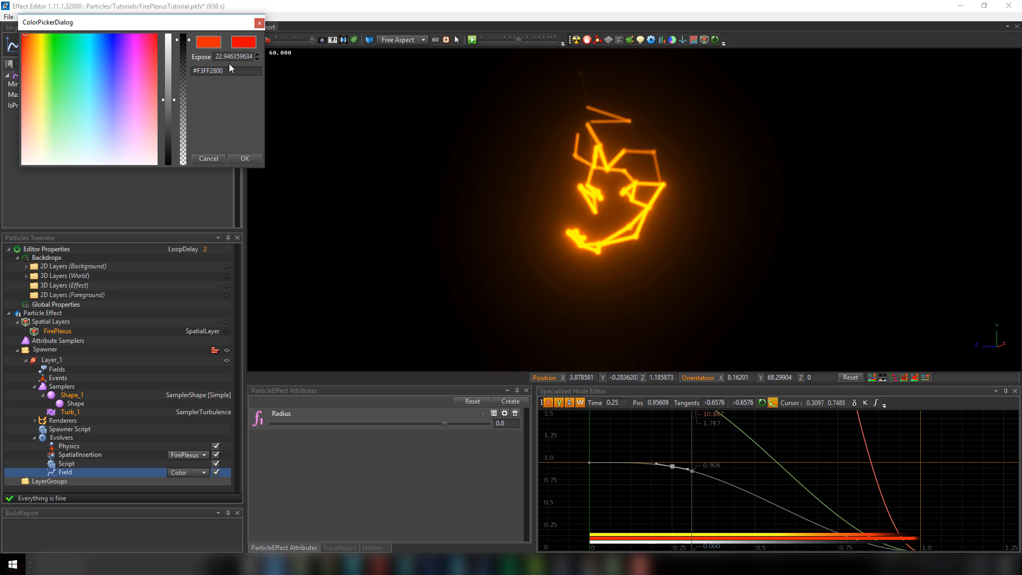
pyautogui.click(259, 58)
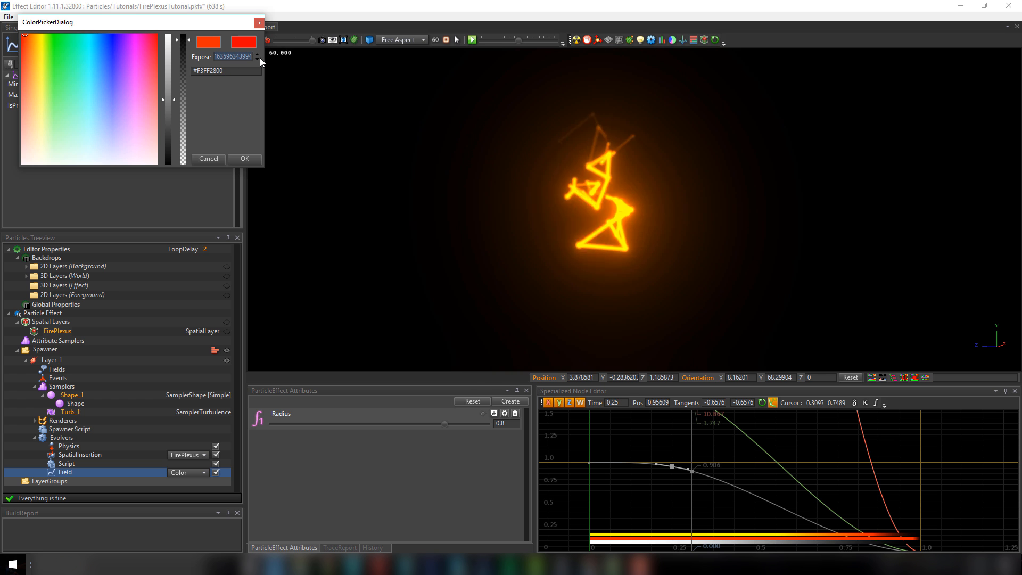
pyautogui.write('4')
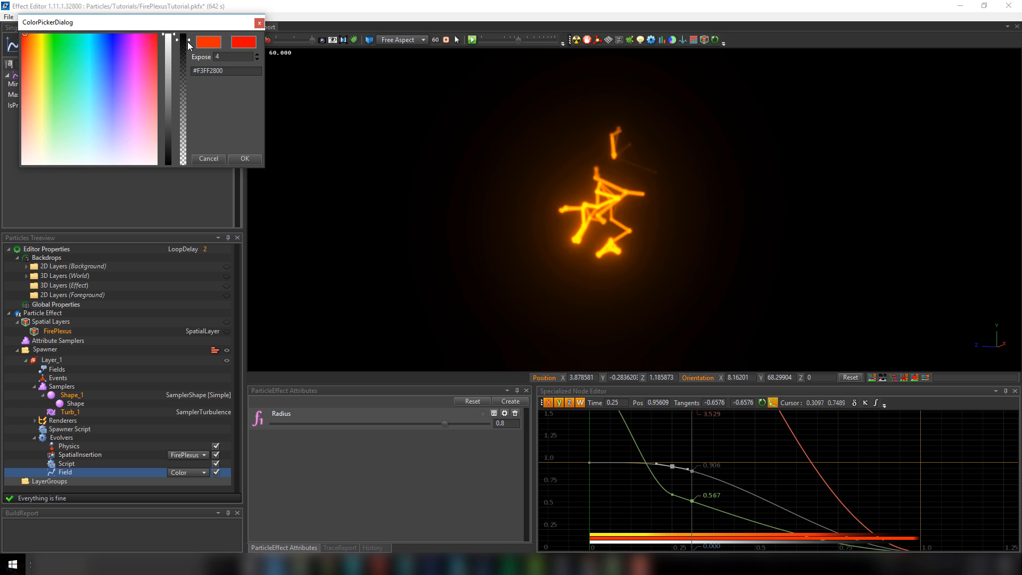
pyautogui.moveTo(182, 48); pyautogui.dragTo(188, 93)
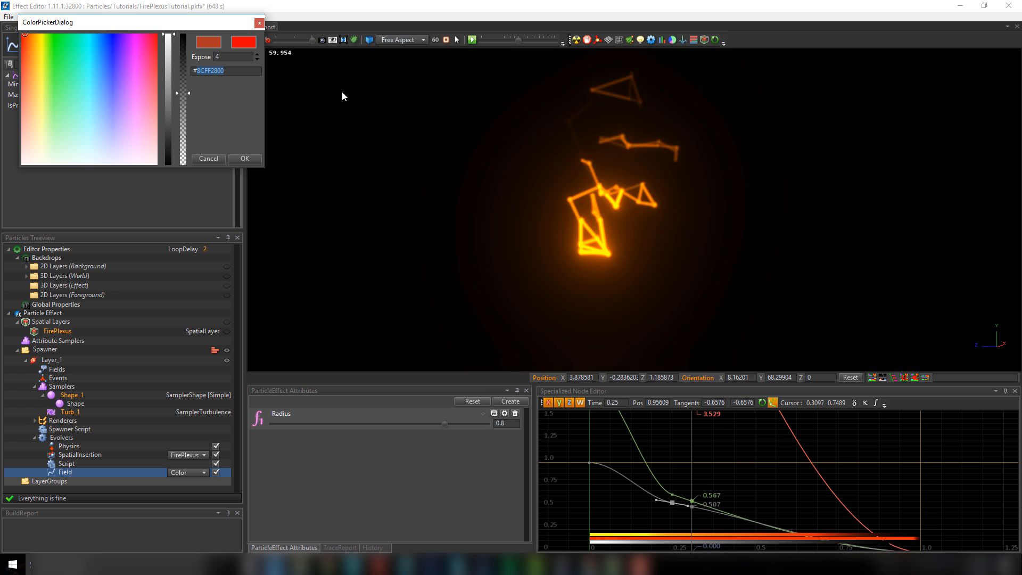
pyautogui.write('91ff')
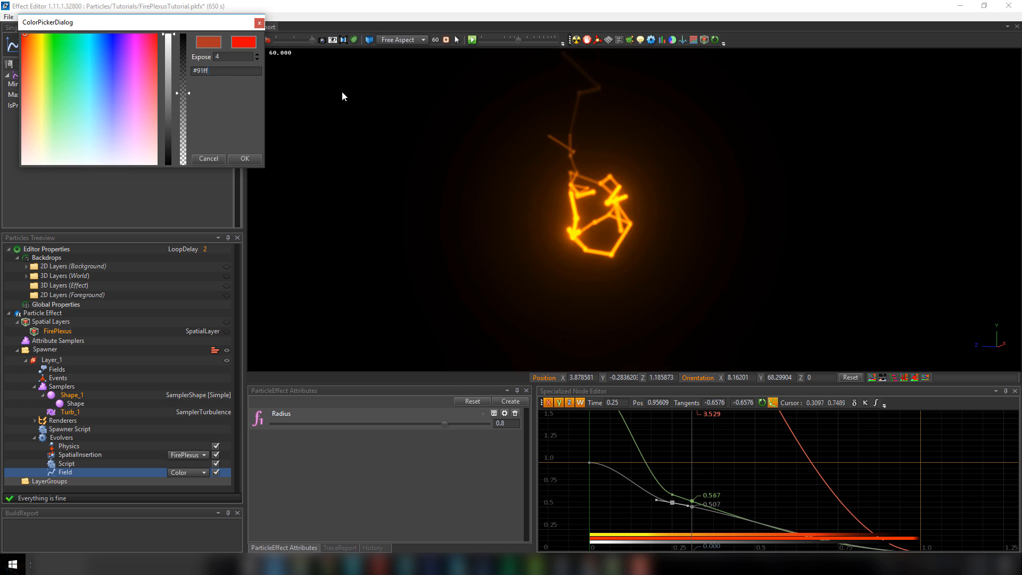
pyautogui.write('0000')
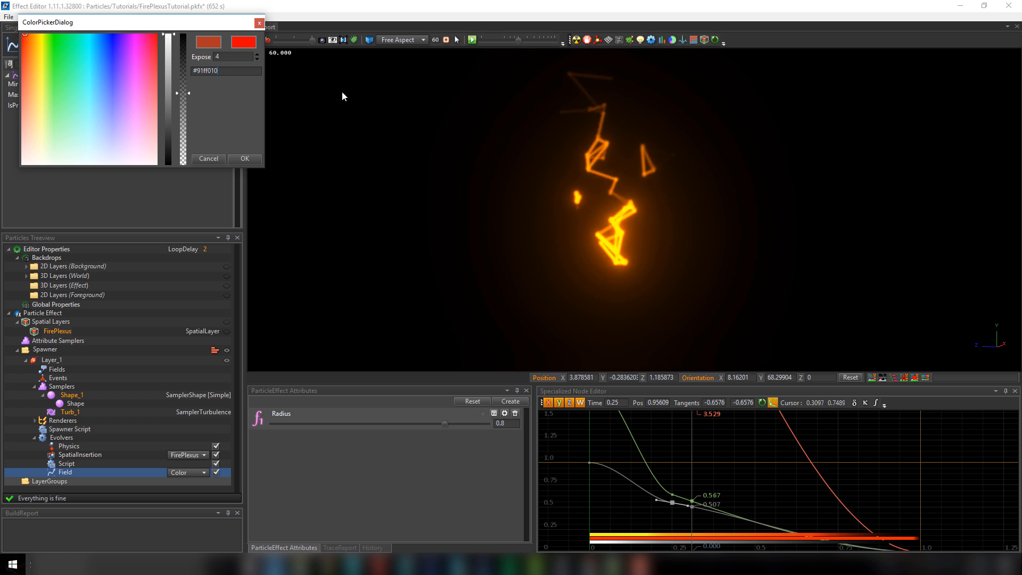
pyautogui.press('Return')
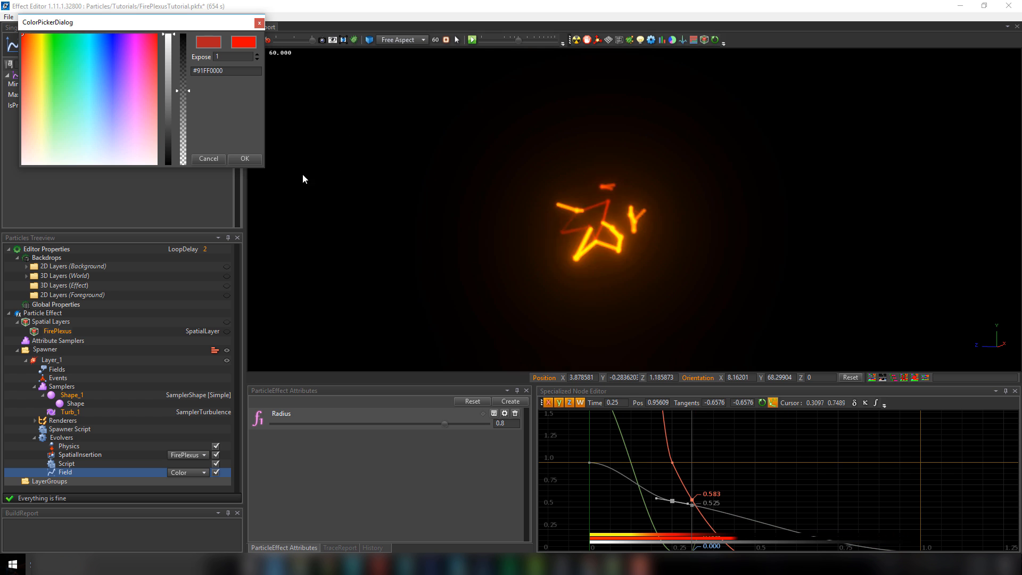
pyautogui.click(237, 161)
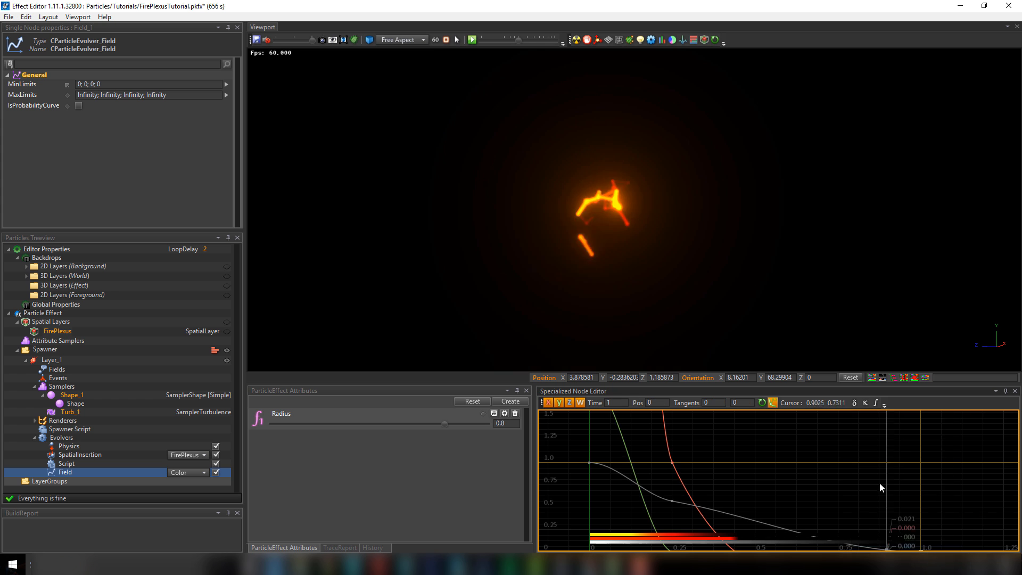
# Step: Set the color of the Color curve's last key, at time 1, to the transparent magenta #00DF0FFF at full brightness
pyautogui.scroll(-4, 856, 433)
pyautogui.moveTo(880, 484); pyautogui.dragTo(787, 455, button='middle')
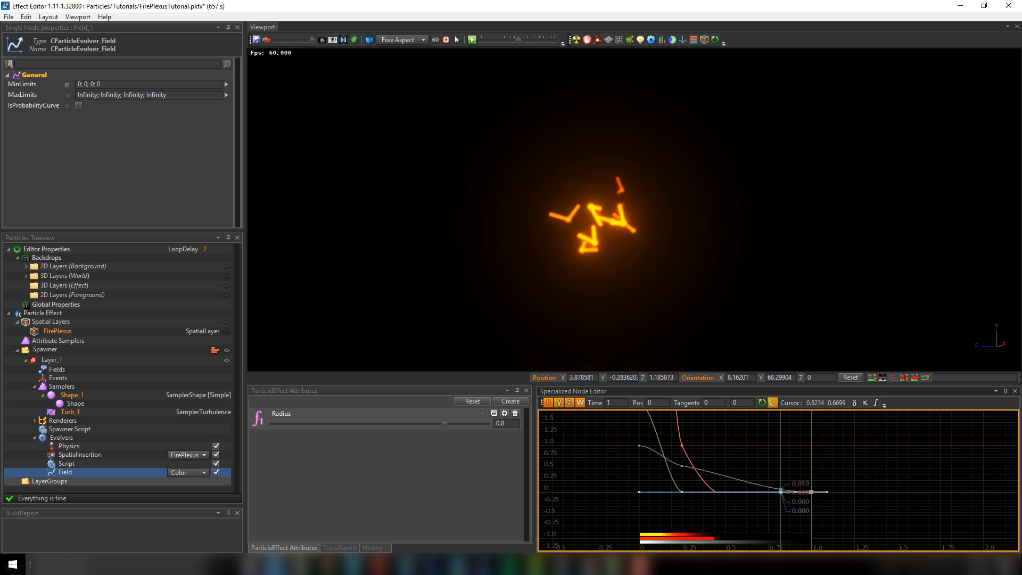
pyautogui.moveTo(800, 471); pyautogui.dragTo(855, 524)
pyautogui.doubleClick(808, 490)
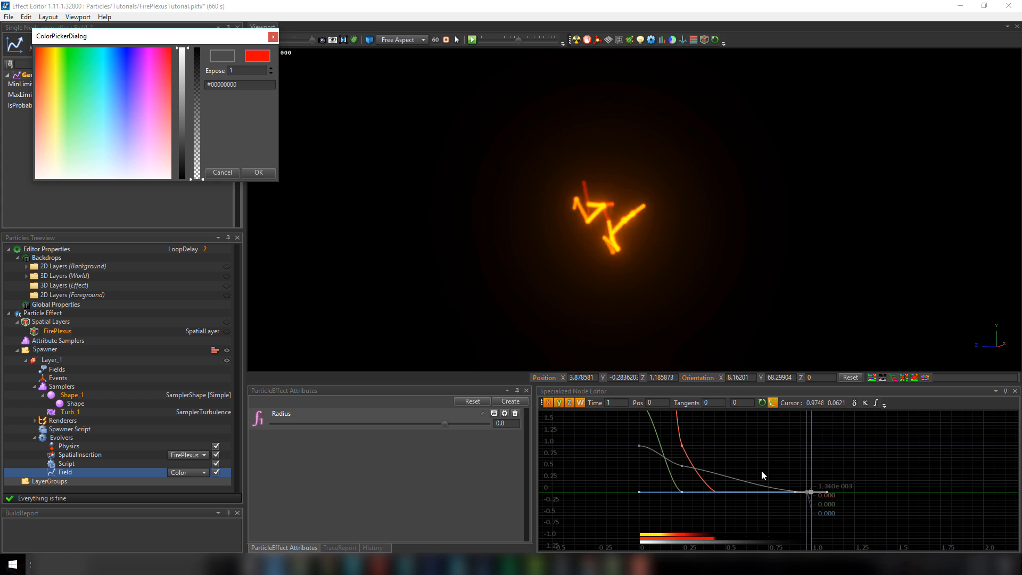
pyautogui.click(188, 51)
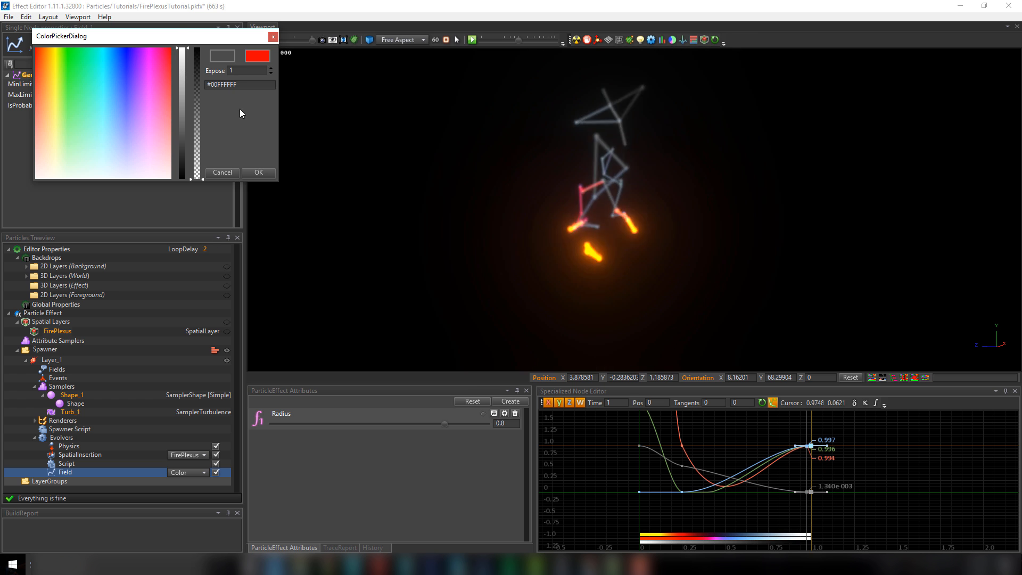
pyautogui.moveTo(209, 84); pyautogui.dragTo(256, 78)
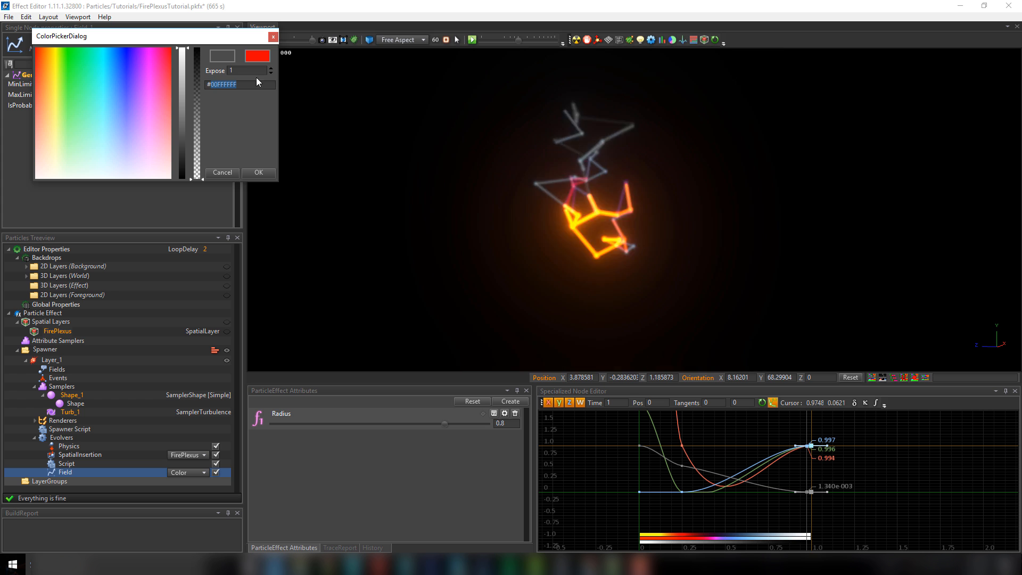
pyautogui.write('00')
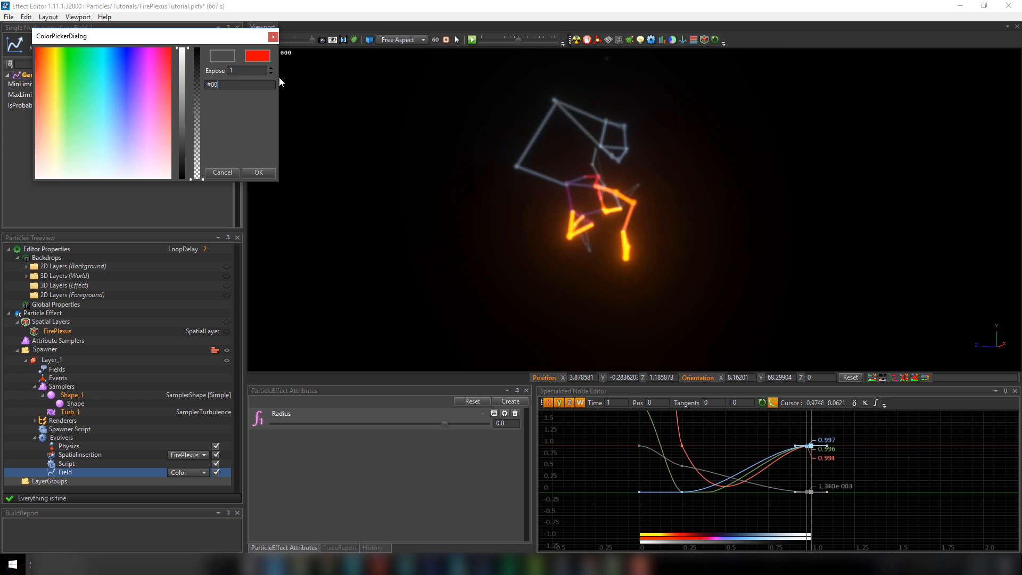
pyautogui.write('e110ff')
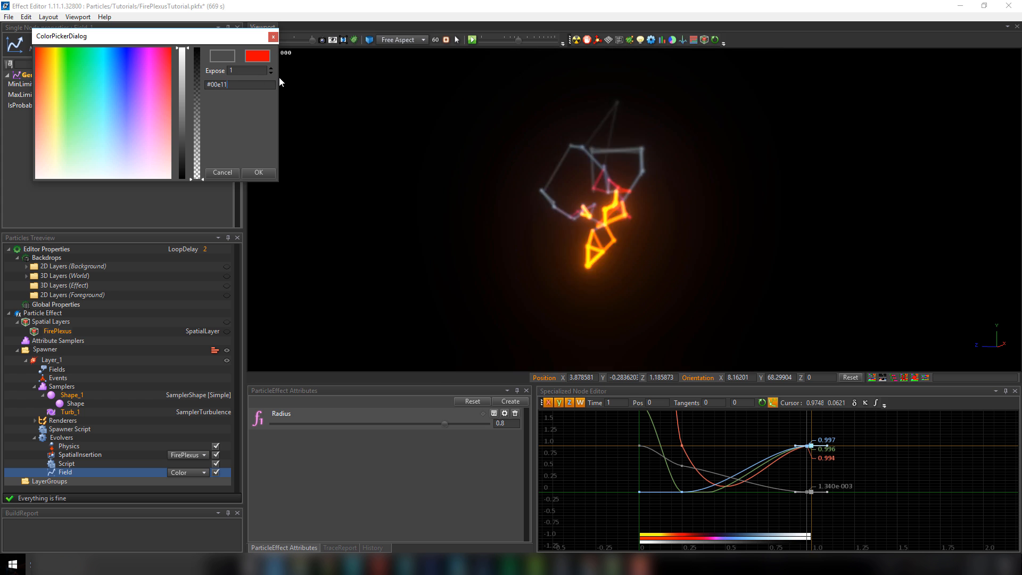
pyautogui.press('Return')
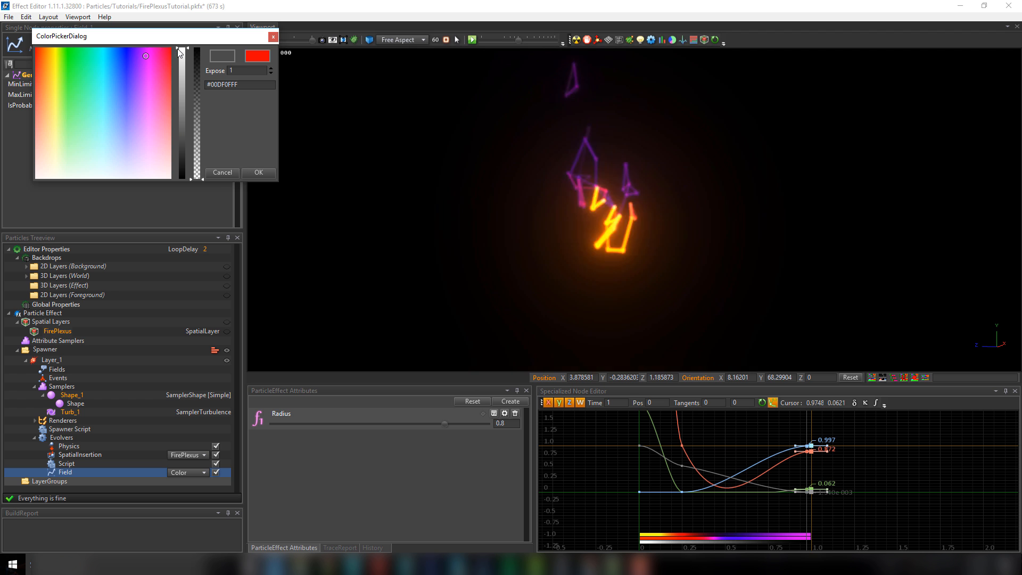
pyautogui.click(258, 172)
# Step: Set the Expose of the Color curve's key at time 0.25 to 4 and raise its brightness to the maximum
pyautogui.scroll(-4, 689, 493)
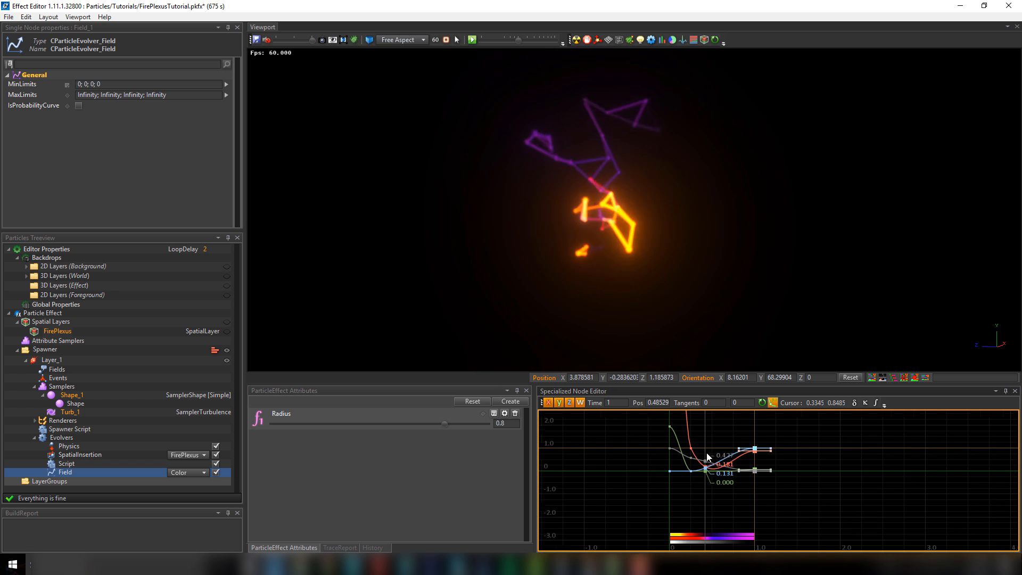
pyautogui.scroll(3, 660, 464)
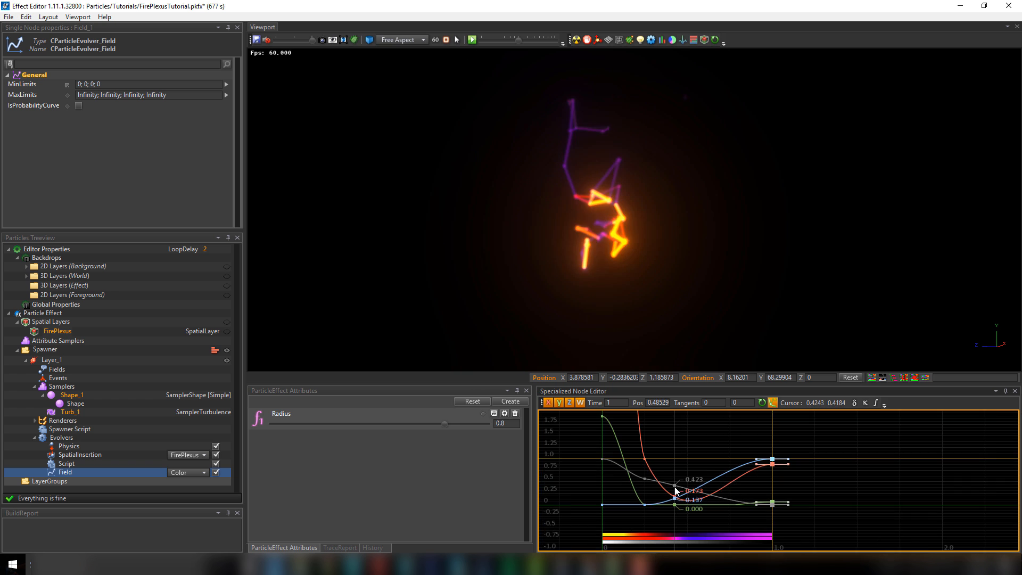
pyautogui.moveTo(659, 463); pyautogui.dragTo(654, 499, button='middle')
pyautogui.moveTo(656, 483); pyautogui.dragTo(638, 534)
pyautogui.press('c')
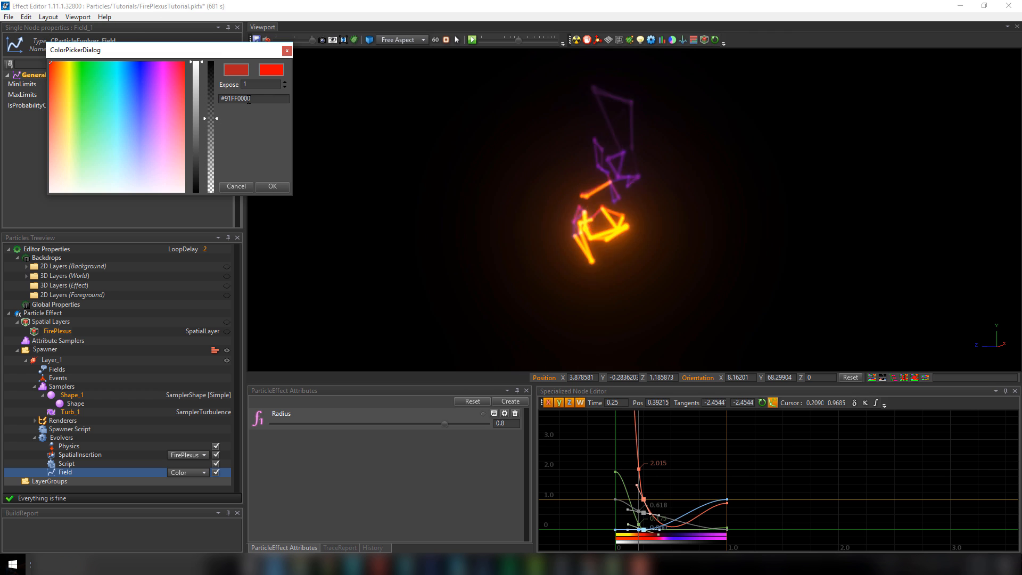
pyautogui.click(285, 81)
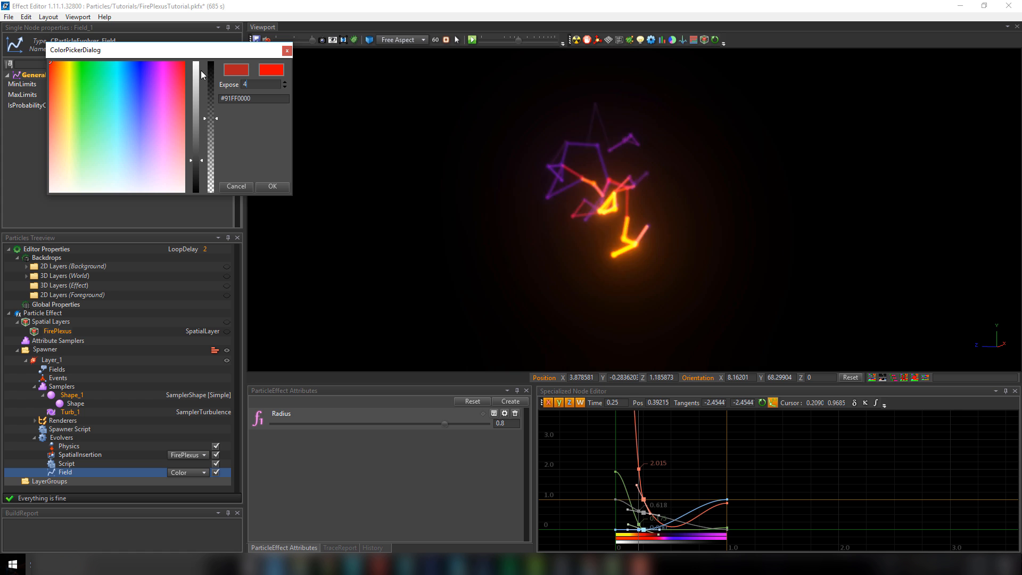
pyautogui.moveTo(200, 78); pyautogui.dragTo(200, 62)
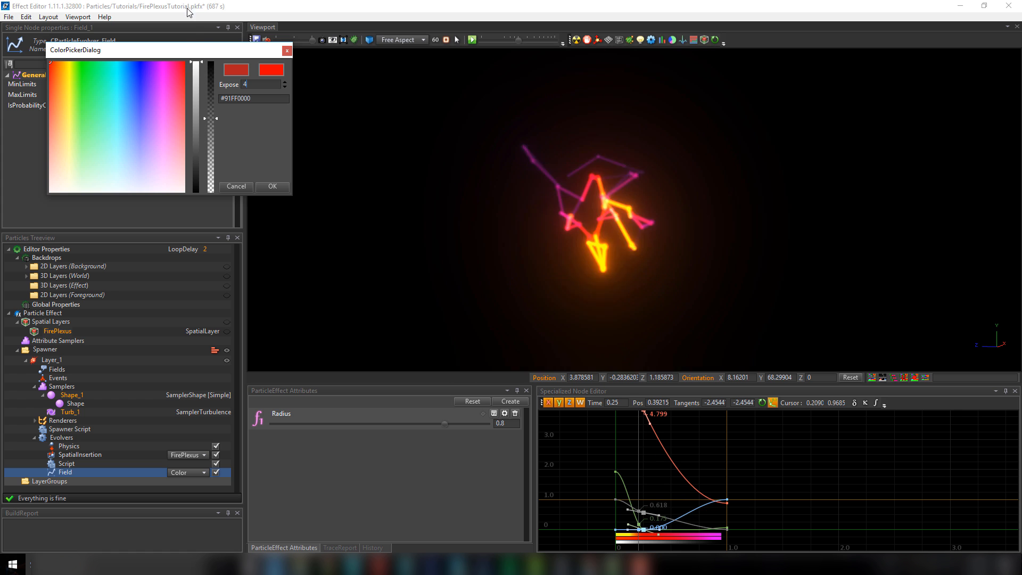
pyautogui.click(281, 188)
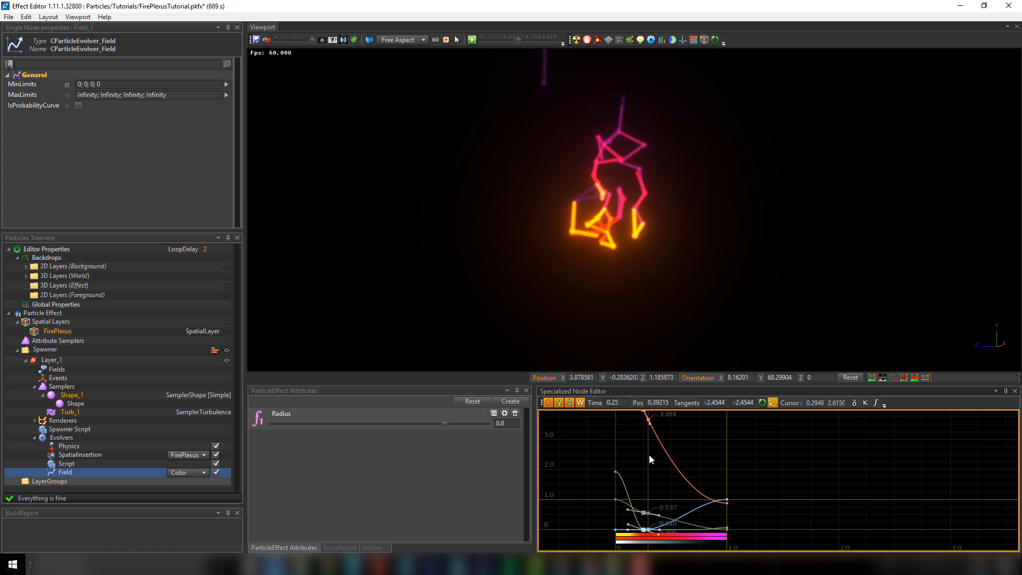
# Step: Frame the whole Color curve to examine its keys and inspect the colored plexus from another angle
pyautogui.moveTo(680, 561); pyautogui.dragTo(685, 537, button='middle')
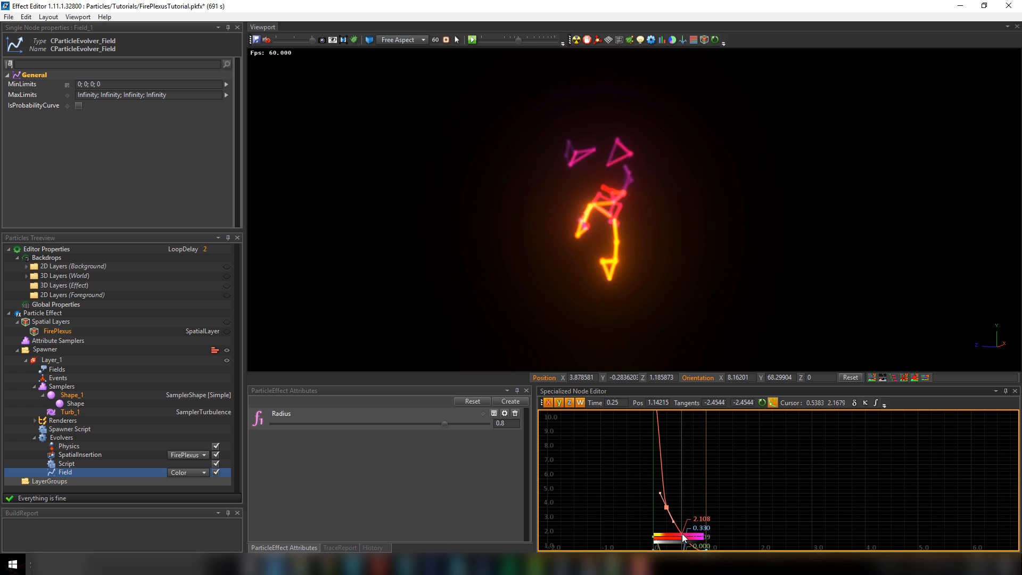
pyautogui.press('f')
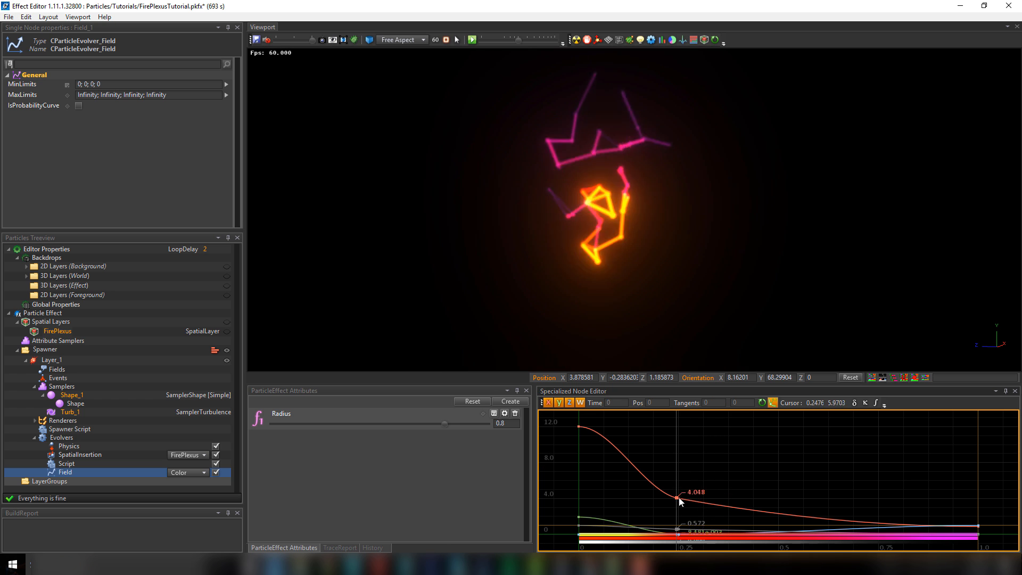
pyautogui.moveTo(720, 480); pyautogui.dragTo(712, 440, button='middle')
pyautogui.scroll(1, 667, 485)
pyautogui.moveTo(666, 488); pyautogui.dragTo(725, 494)
pyautogui.scroll(-3, 724, 480)
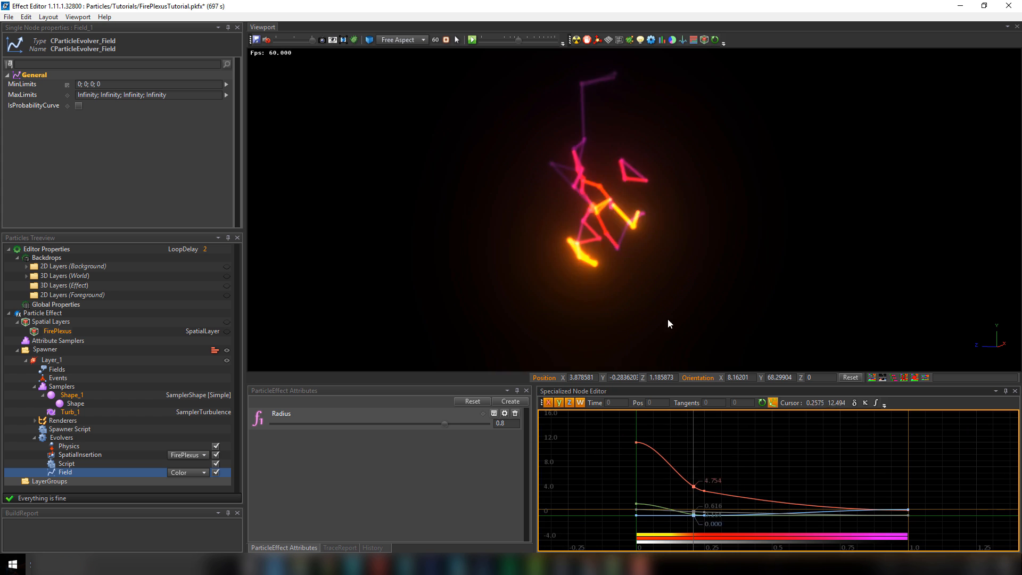
pyautogui.moveTo(637, 265); pyautogui.dragTo(834, 256)
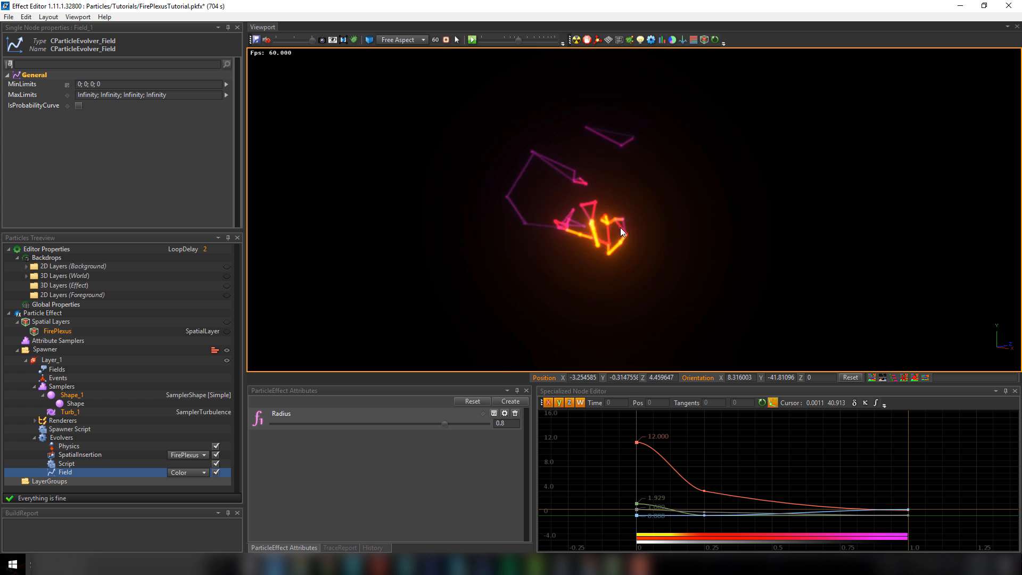
# Step: In the Spawner Script, rename the variable on the SizeCapsule line to SizeCapsuleCoeff, keeping the 0.05 assignment
pyautogui.click(69, 429)
pyautogui.click(694, 467)
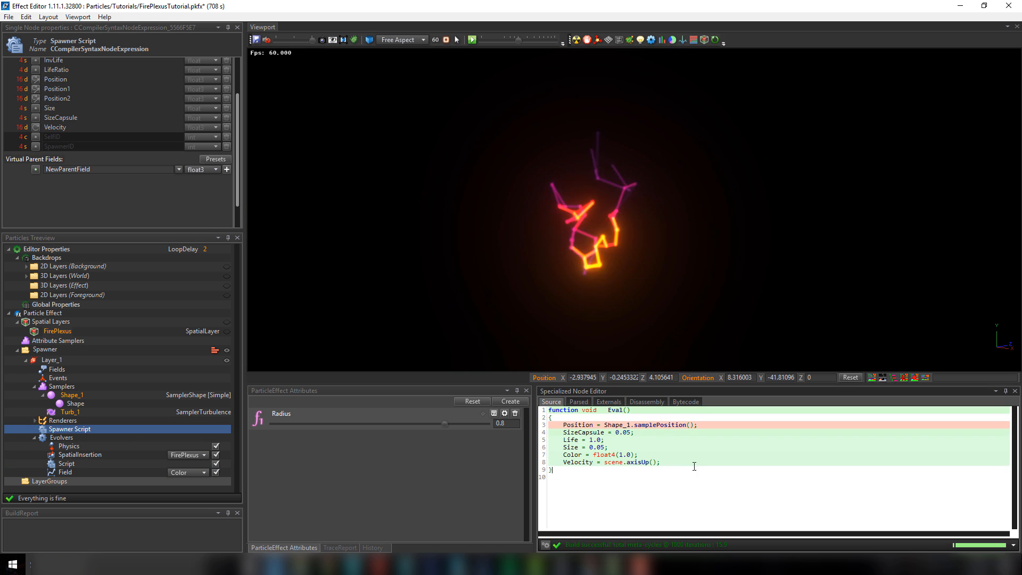
pyautogui.press('Return')
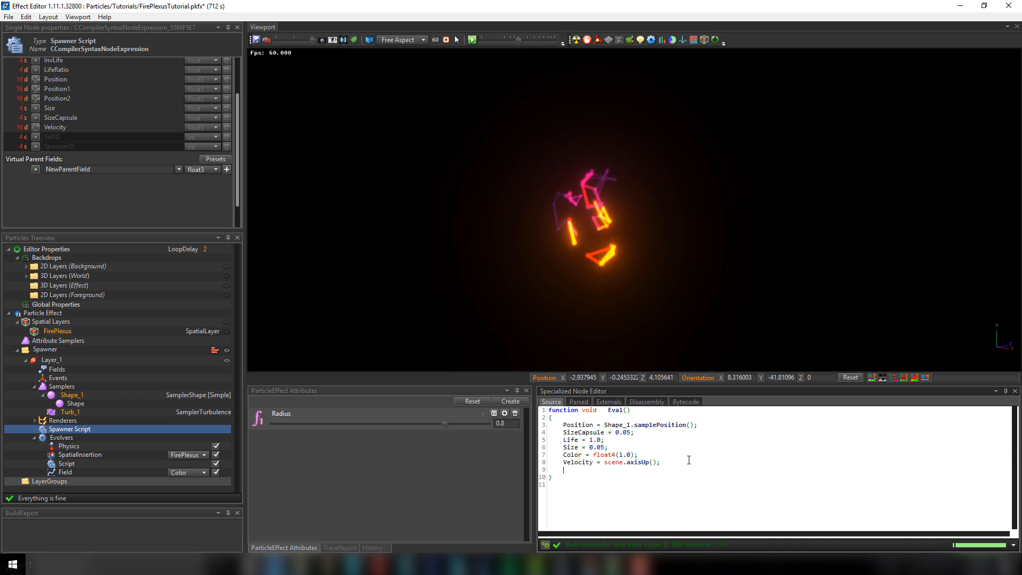
pyautogui.press('Up')
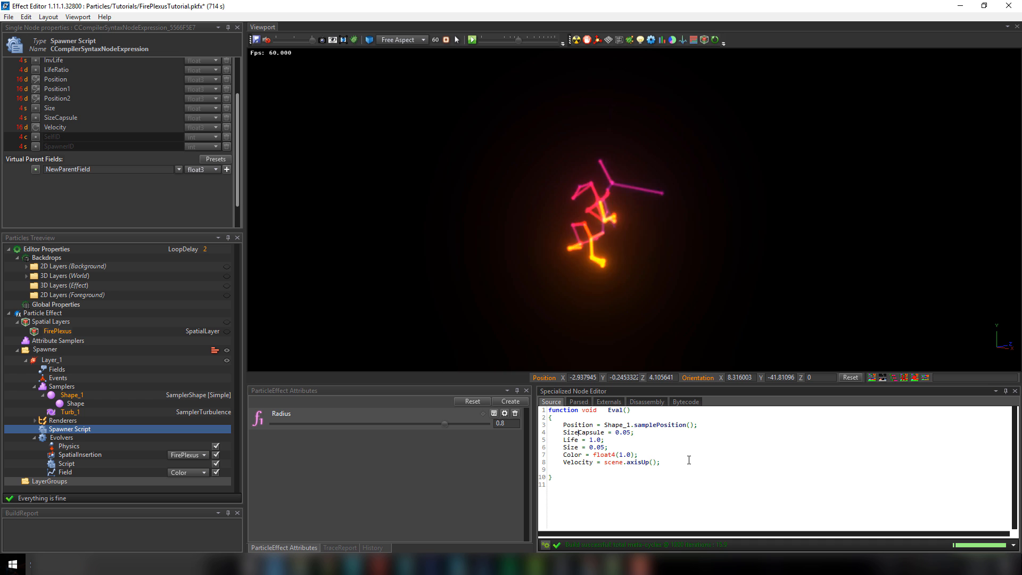
pyautogui.hotkey('ctrl', 'Right')
pyautogui.press('Left')
pyautogui.write('Coeff')
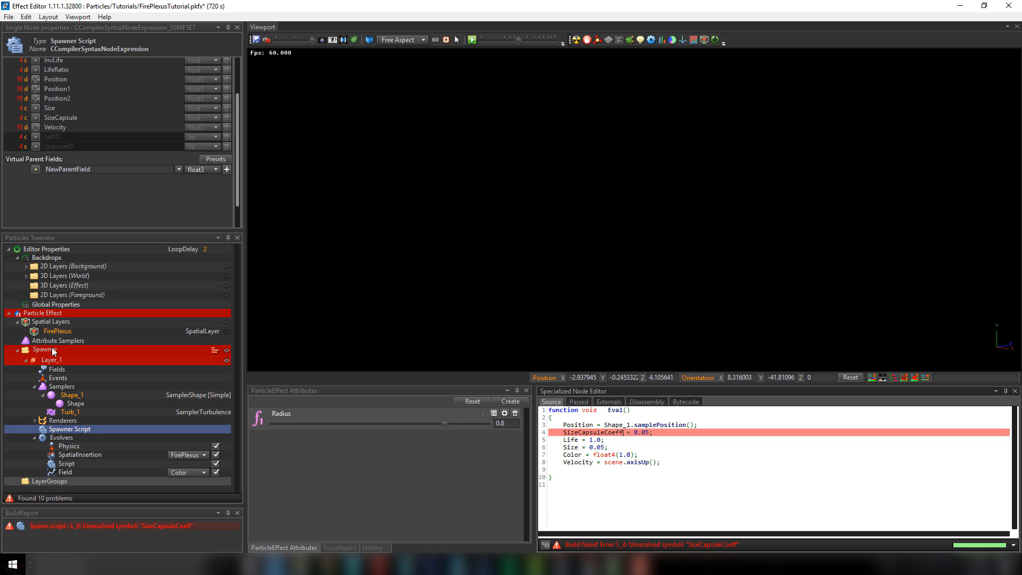
# Step: Add a float particle field named SizeCapsuleCoeff to Layer_1
pyautogui.doubleClick(588, 432)
pyautogui.hotkey('ctrl', 'c')
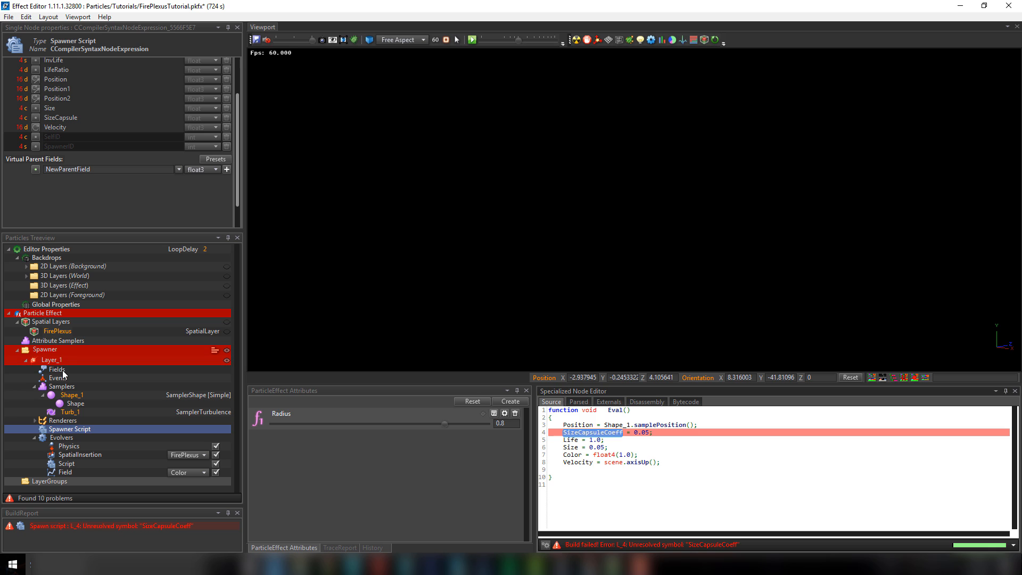
pyautogui.click(62, 371)
pyautogui.scroll(2, 79, 109)
pyautogui.doubleClick(65, 73)
pyautogui.hotkey('ctrl', 'v')
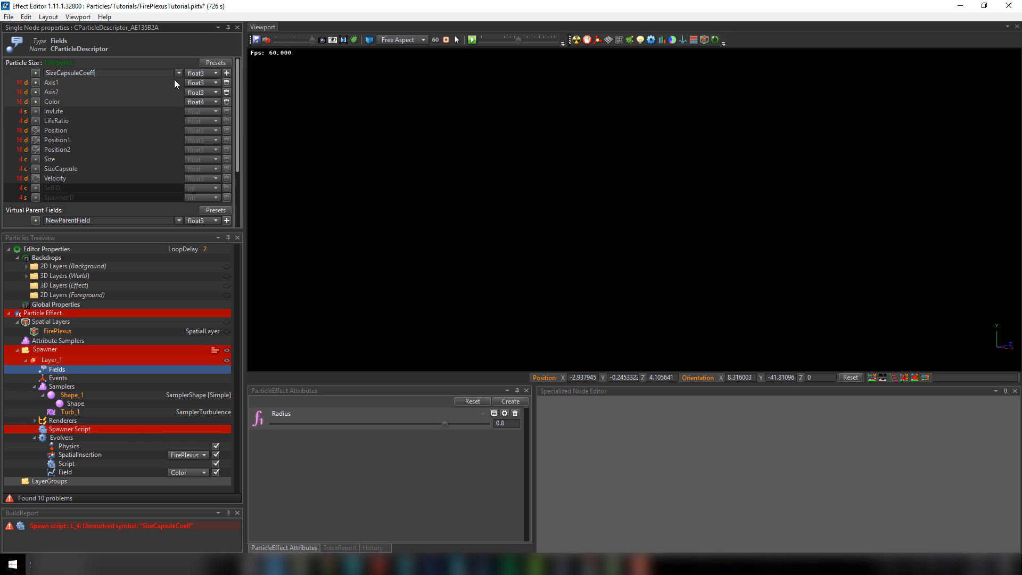
pyautogui.click(215, 73)
pyautogui.click(200, 131)
pyautogui.click(227, 73)
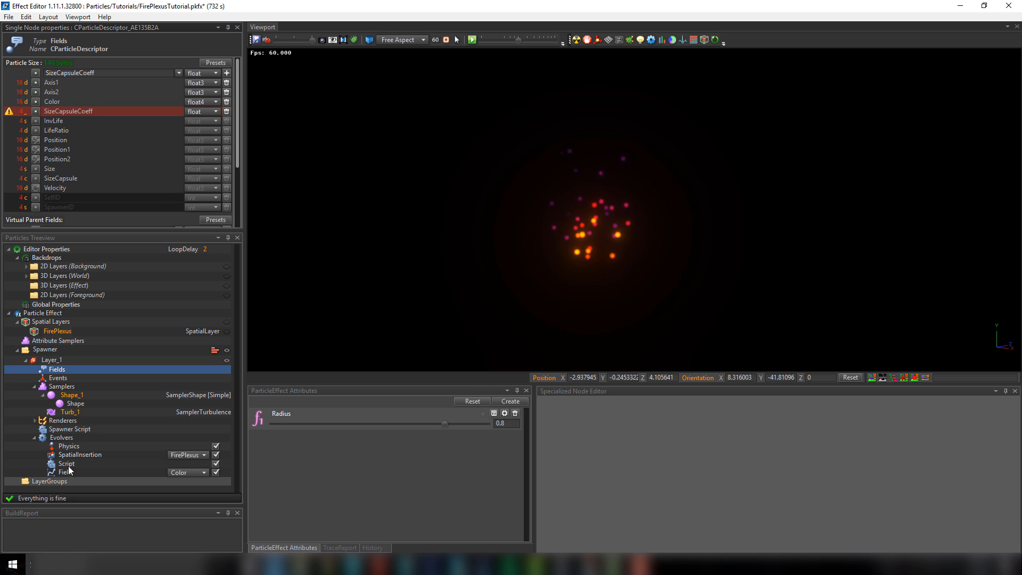
# Step: Move the Script evolver below the Color Field evolver and insert a new Field evolver driving SizeCapsule between them
pyautogui.moveTo(67, 465); pyautogui.dragTo(68, 475)
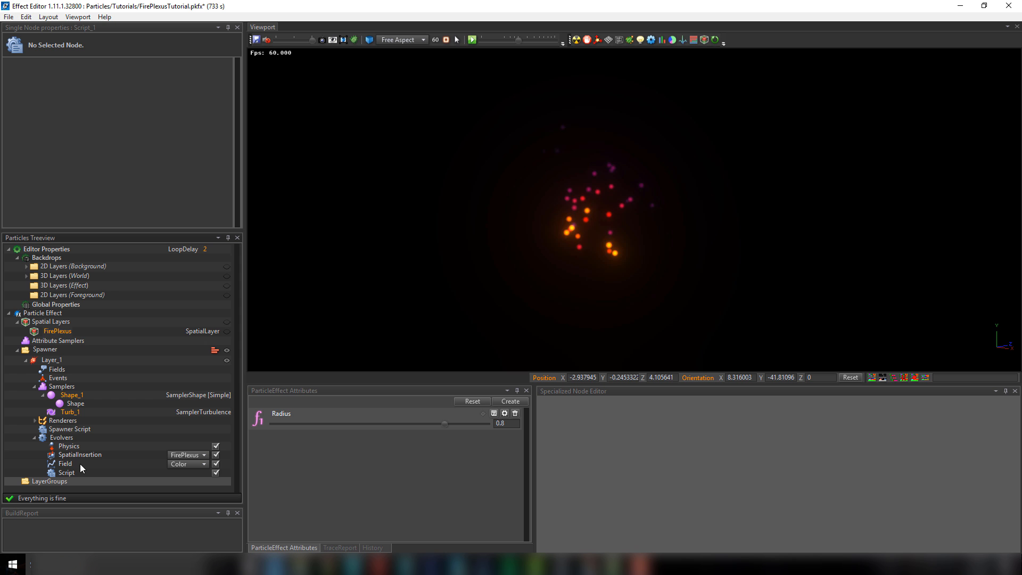
pyautogui.rightClick(68, 437)
pyautogui.moveTo(128, 516)
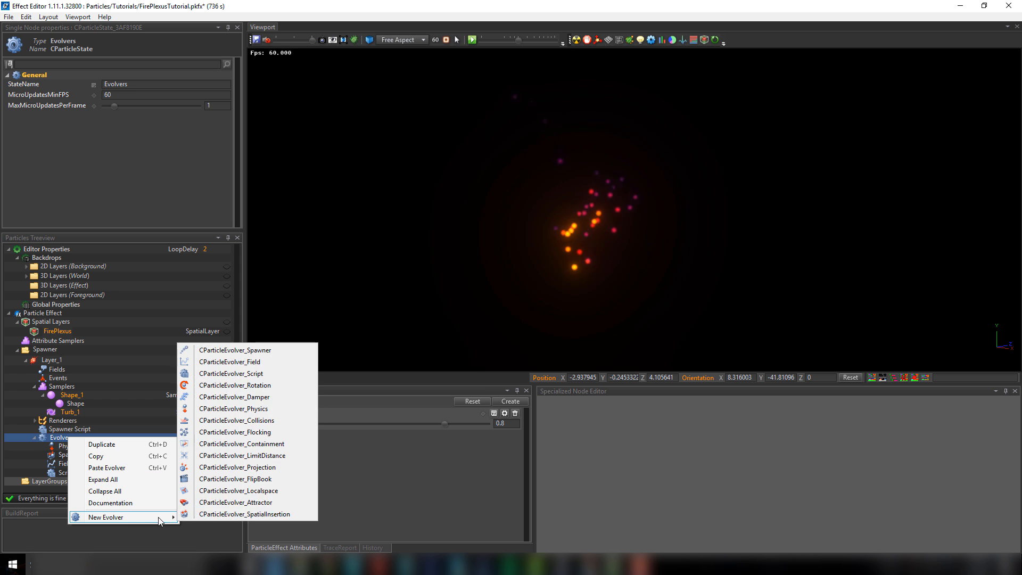
pyautogui.click(227, 362)
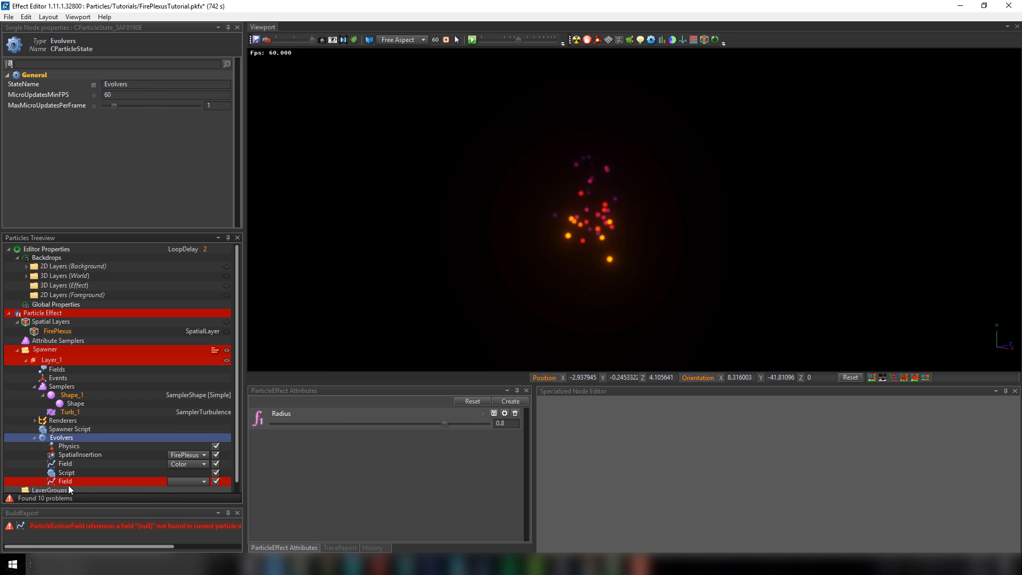
pyautogui.moveTo(69, 483); pyautogui.dragTo(80, 472)
pyautogui.click(192, 474)
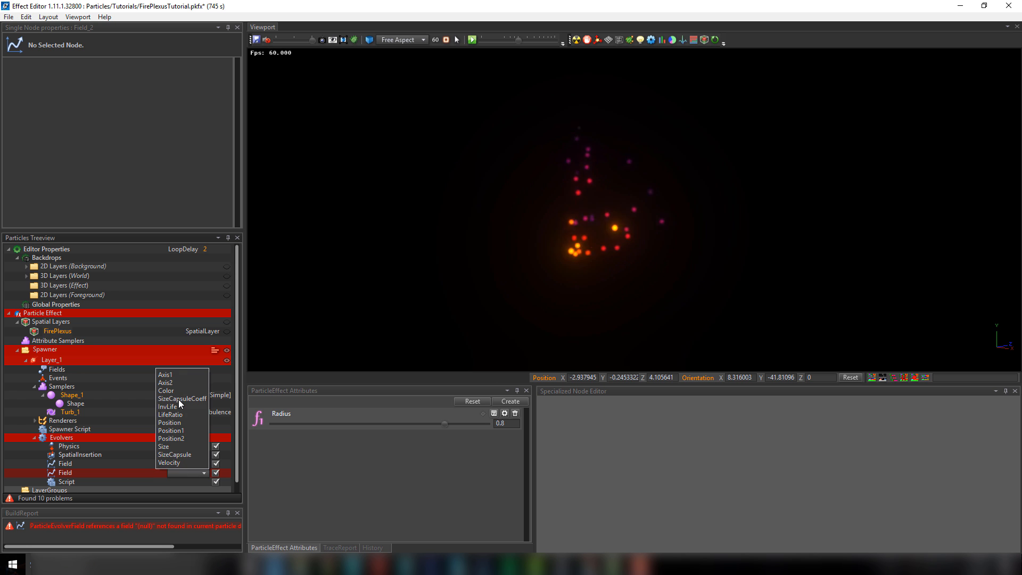
pyautogui.click(173, 454)
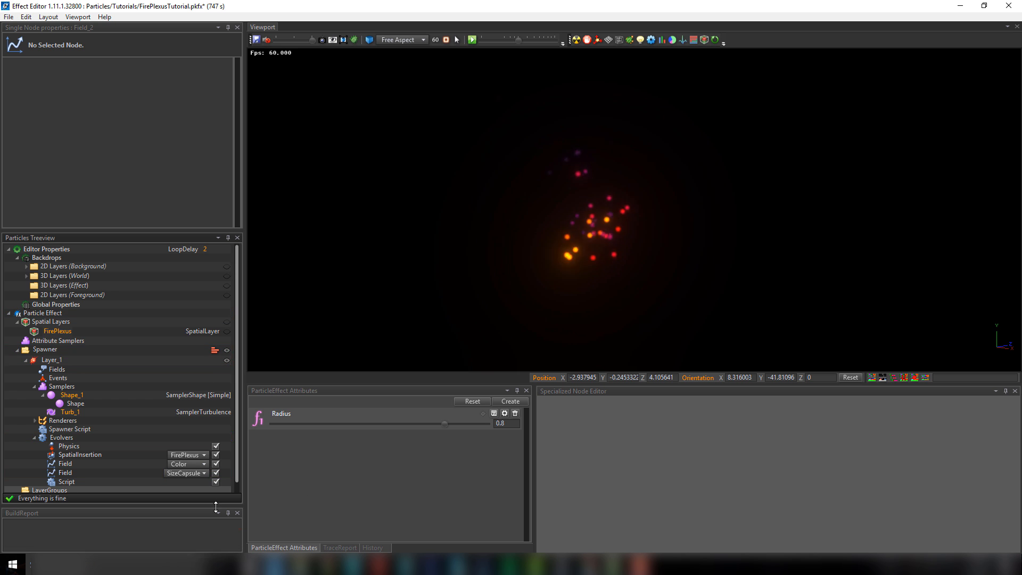
# Step: Raise the first key of the SizeCapsule curve to about 0.43
pyautogui.click(107, 473)
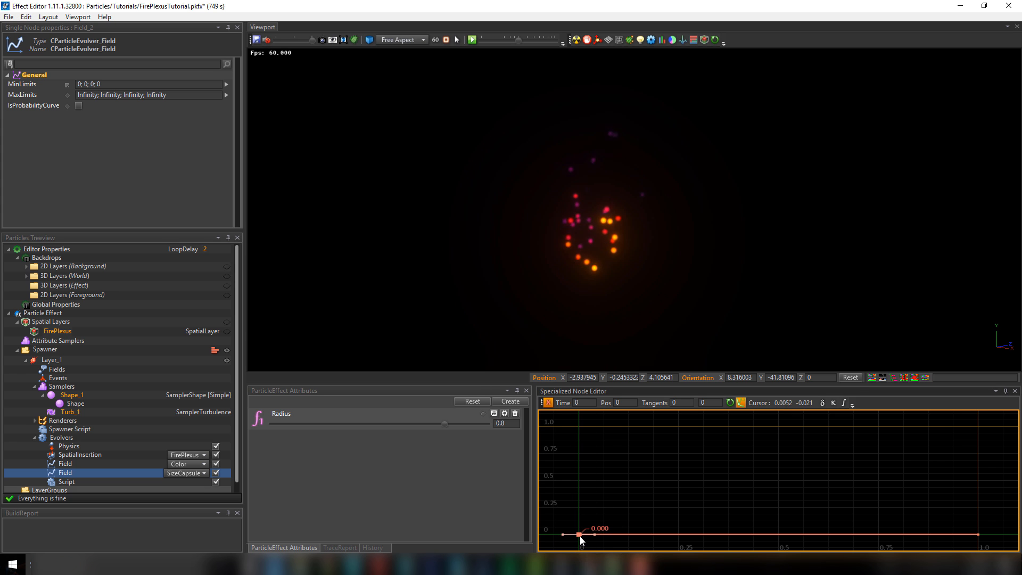
pyautogui.moveTo(579, 534); pyautogui.dragTo(578, 488)
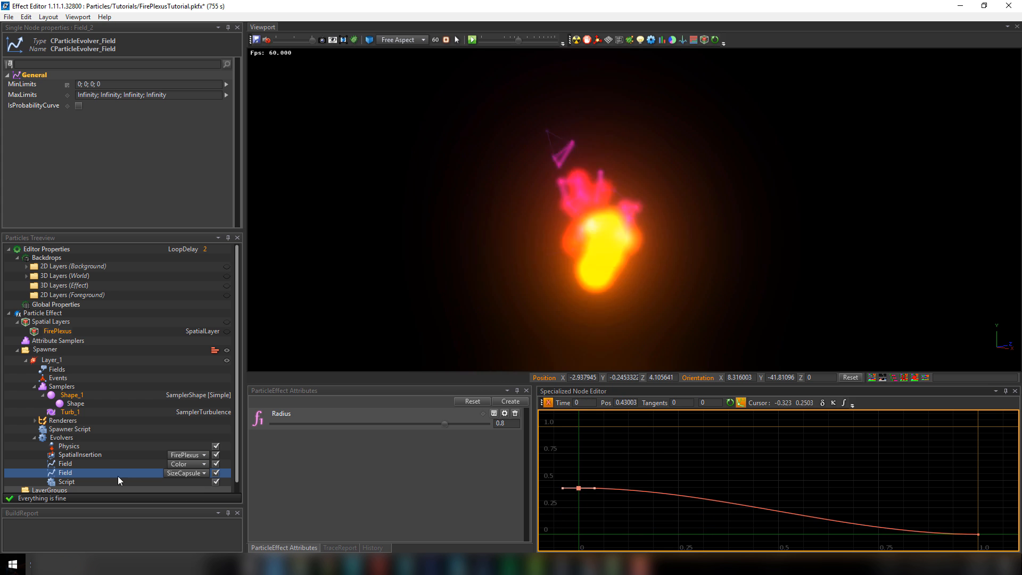
# Step: Add the line "SizeCapsule *= SizeCapsuleCoeff;" at the start of the Script evolver, compile it and inspect the plexus
pyautogui.scroll(-1, 107, 470)
pyautogui.click(66, 473)
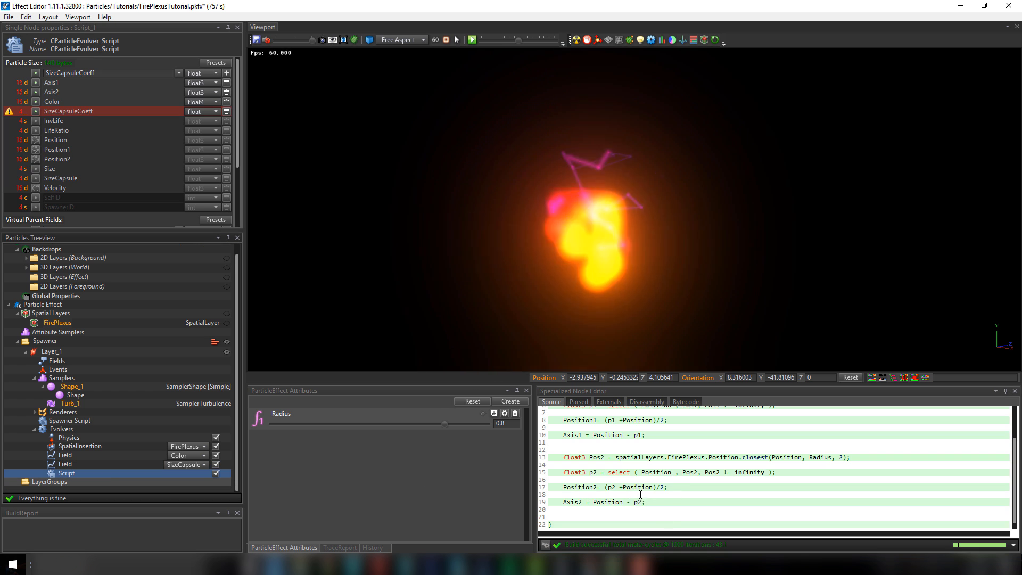
pyautogui.scroll(2, 612, 463)
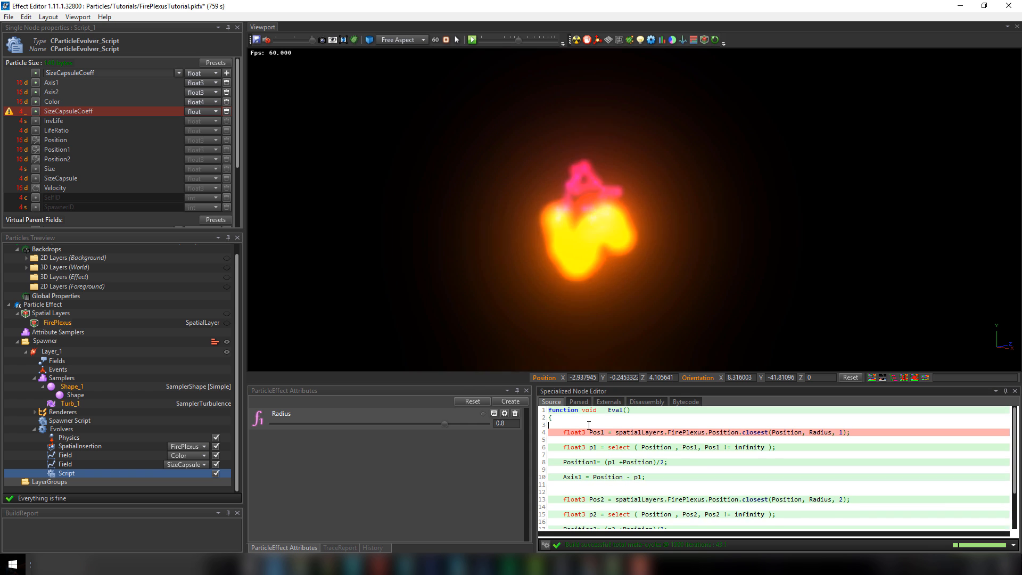
pyautogui.press('Return')
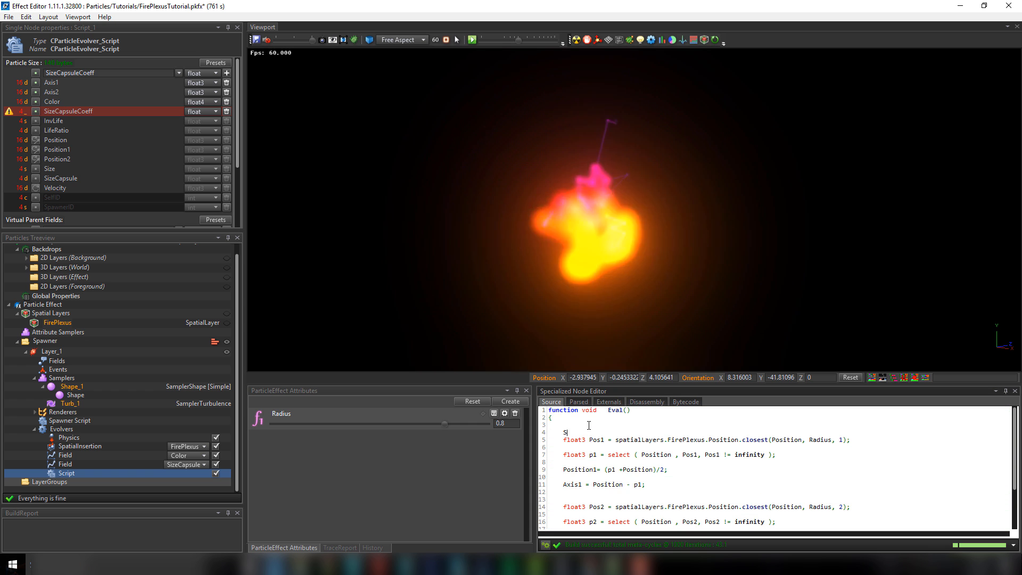
pyautogui.write('SizeCapsuleCoeff ')
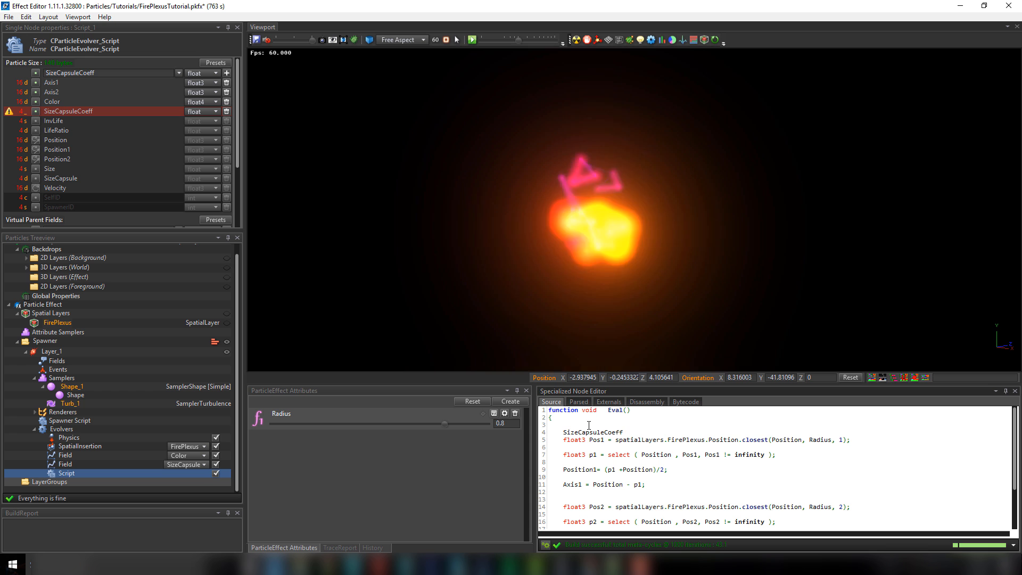
pyautogui.write('*=')
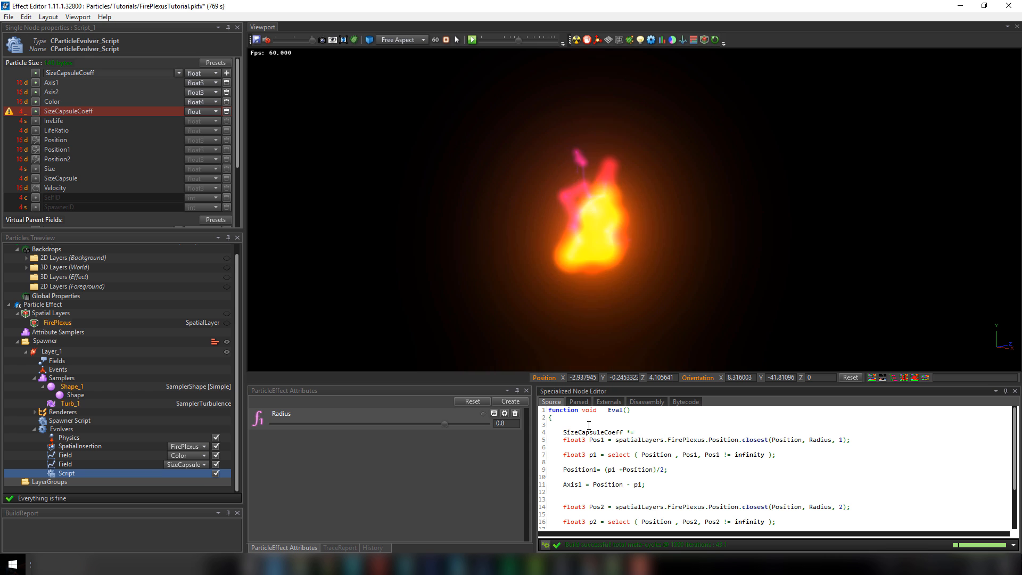
pyautogui.hotkey('ctrl', 'v')
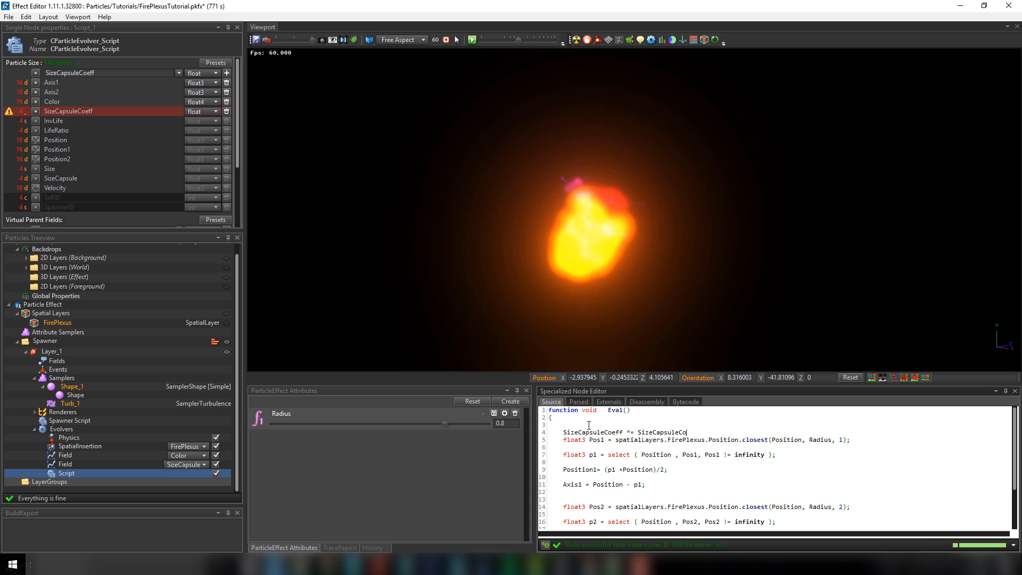
pyautogui.write(';')
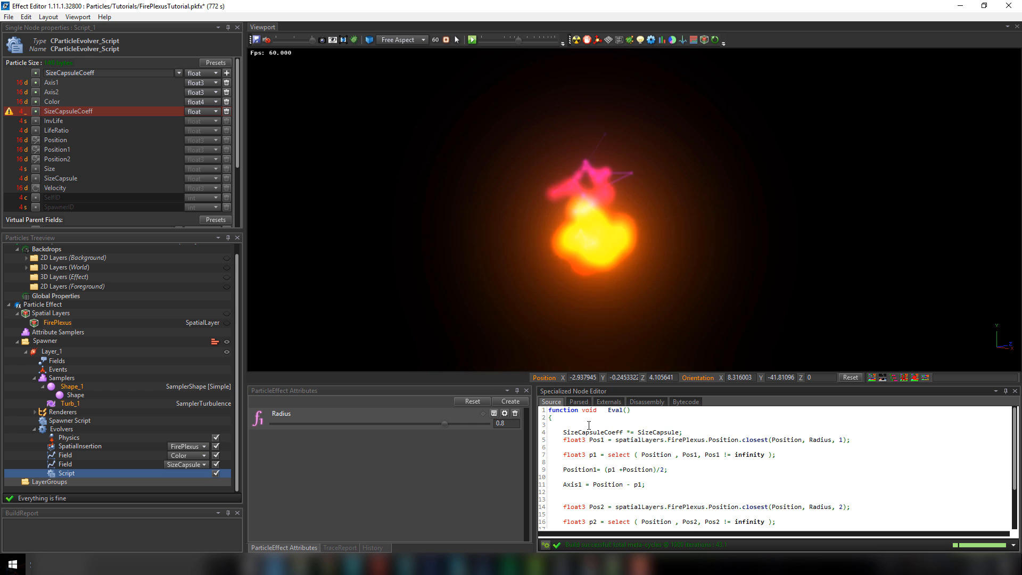
pyautogui.moveTo(605, 432); pyautogui.dragTo(623, 432)
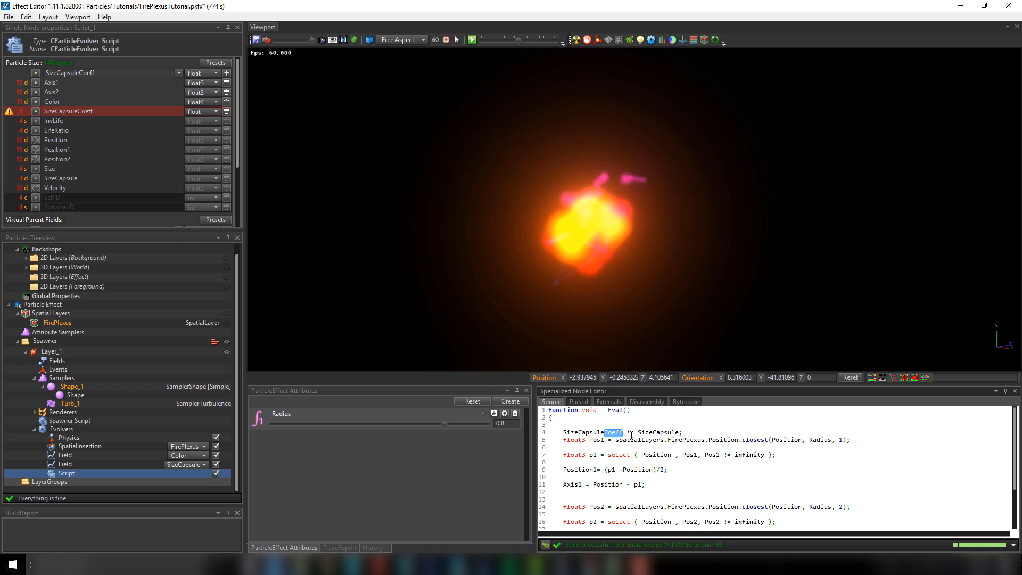
pyautogui.press('Delete')
pyautogui.click(675, 435)
pyautogui.write('Coeff')
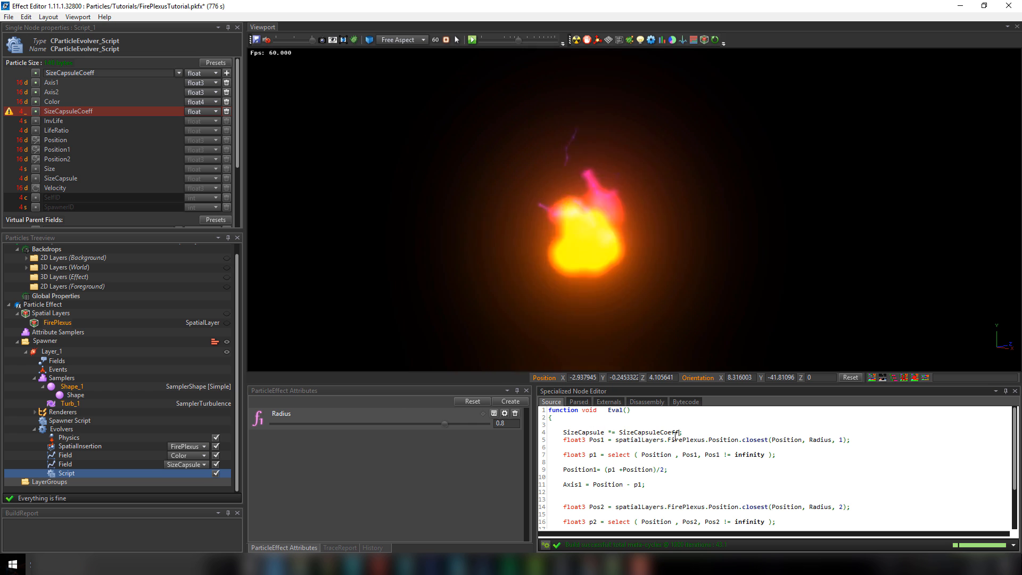
pyautogui.scroll(3, 586, 238)
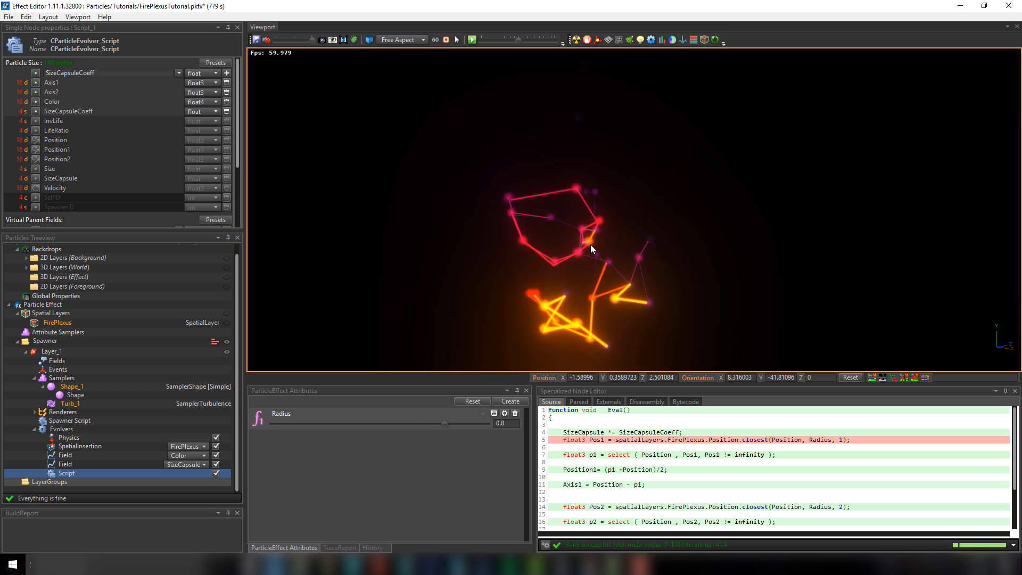
pyautogui.scroll(-4, 590, 245)
pyautogui.moveTo(590, 245); pyautogui.dragTo(571, 218, button='middle')
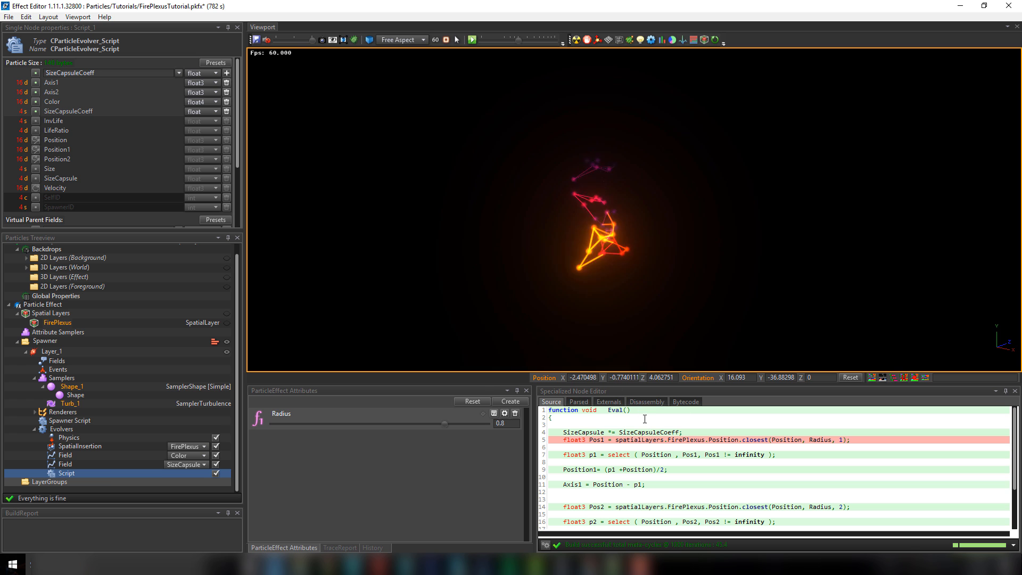
# Step: Add the line "Size *= SizeCapsuleCoeff;" above the p1 line in the Script evolver and compile it
pyautogui.click(599, 449)
pyautogui.press('Return')
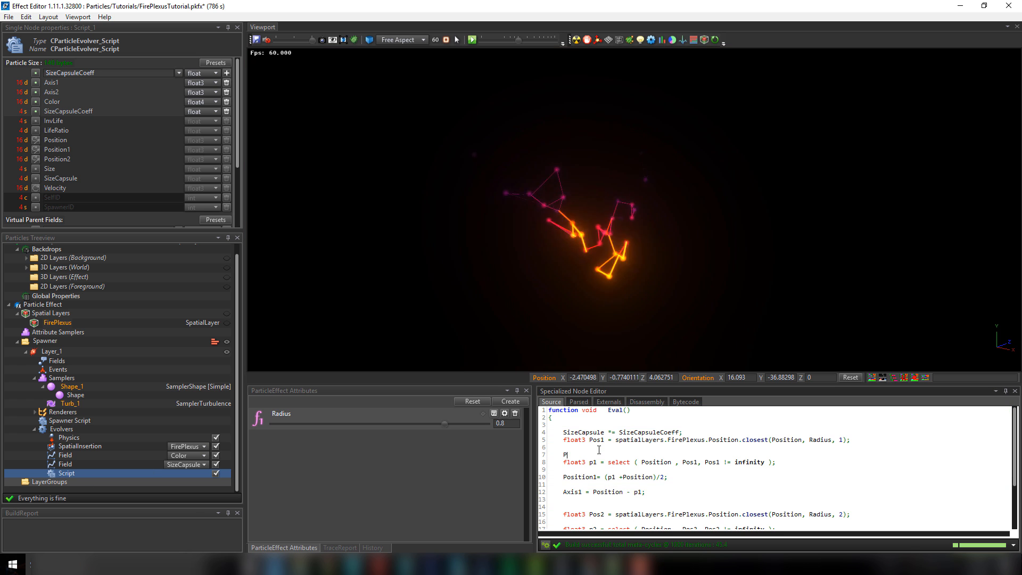
pyautogui.write('Size *=')
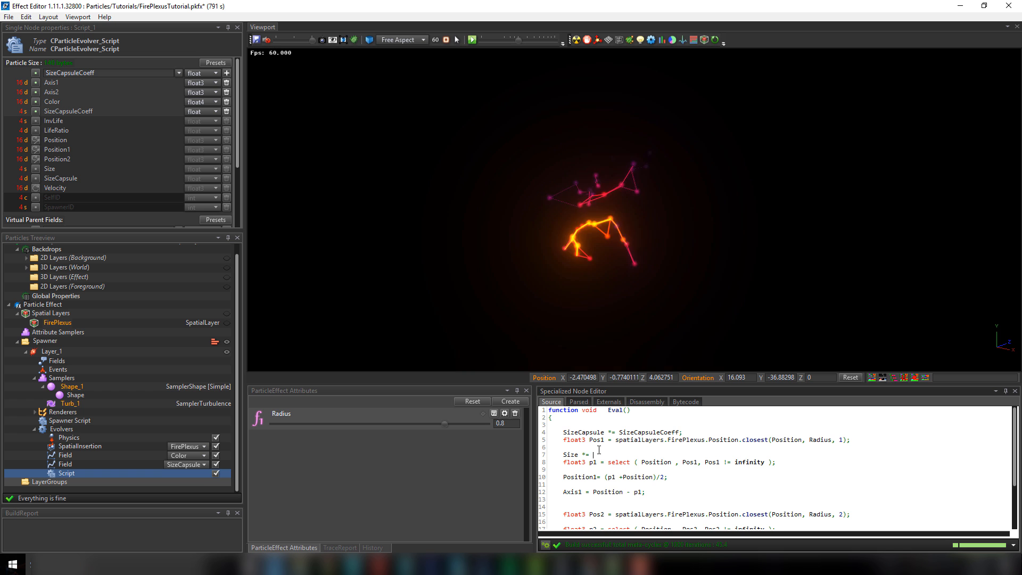
pyautogui.click(605, 457)
pyautogui.write('SizeCapsuleCoeff')
pyautogui.write(';')
pyautogui.press('F7')
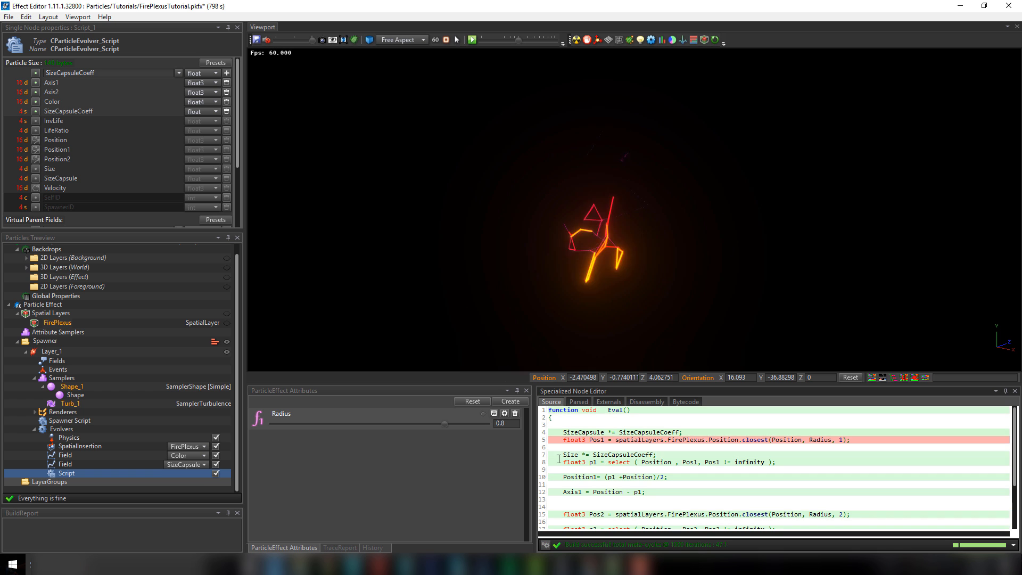
# Step: Move the "Size *= SizeCapsuleCoeff;" line directly below the SizeCapsule line and recompile the script
pyautogui.moveTo(559, 459); pyautogui.dragTo(560, 455)
pyautogui.hotkey('ctrl', 'x')
pyautogui.click(705, 432)
pyautogui.press('Return')
pyautogui.hotkey('ctrl', 'v')
pyautogui.press('F7')
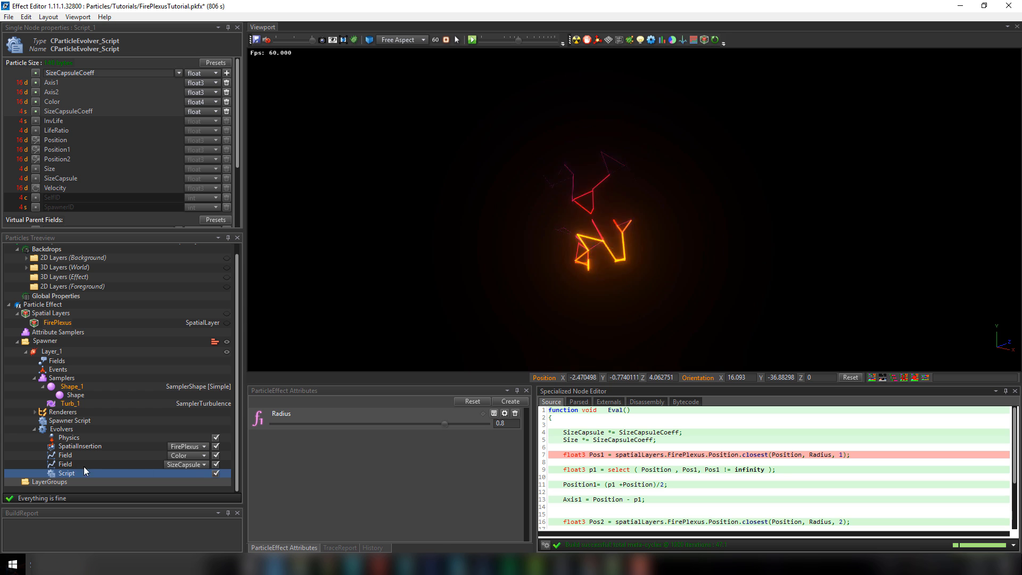
# Step: Add a float field named SizeCoeff and check how SizeCapsuleCoeff is used in the Spawner Script and the Script evolver
pyautogui.click(70, 420)
pyautogui.click(607, 434)
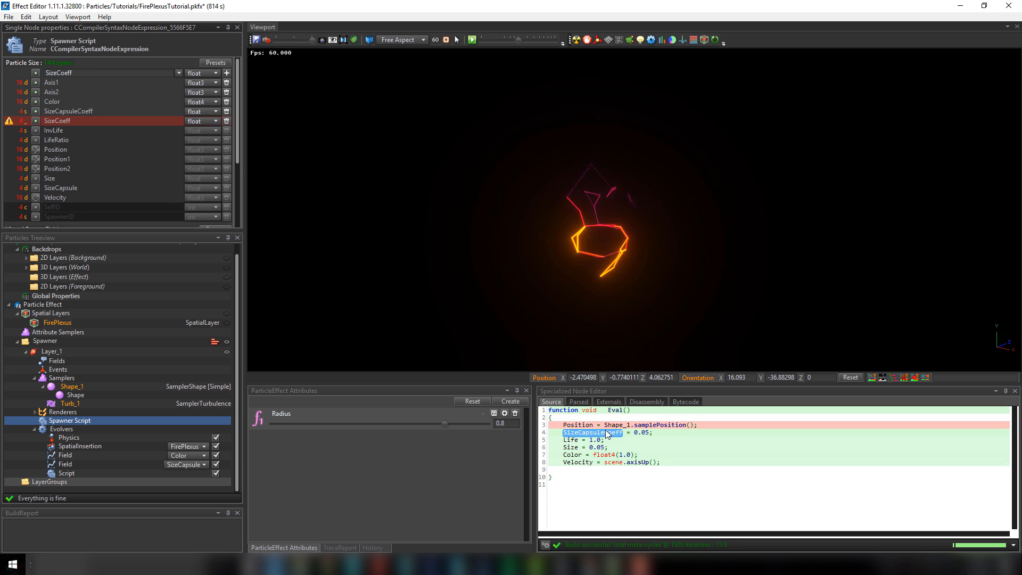
pyautogui.click(66, 472)
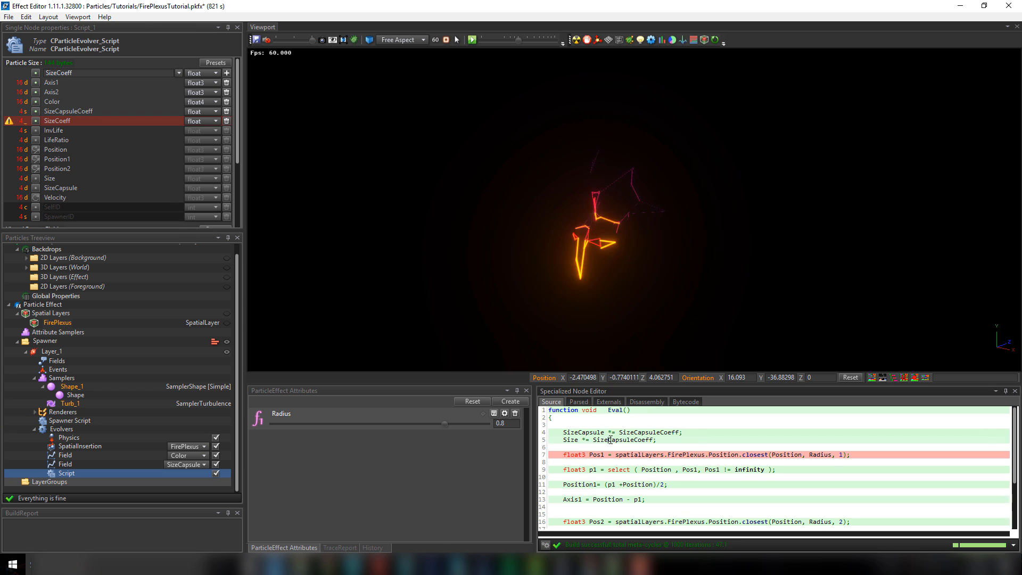
# Step: Add another Field evolver driving Size and place it just above the Script evolver
pyautogui.click(99, 455)
pyautogui.rightClick(62, 430)
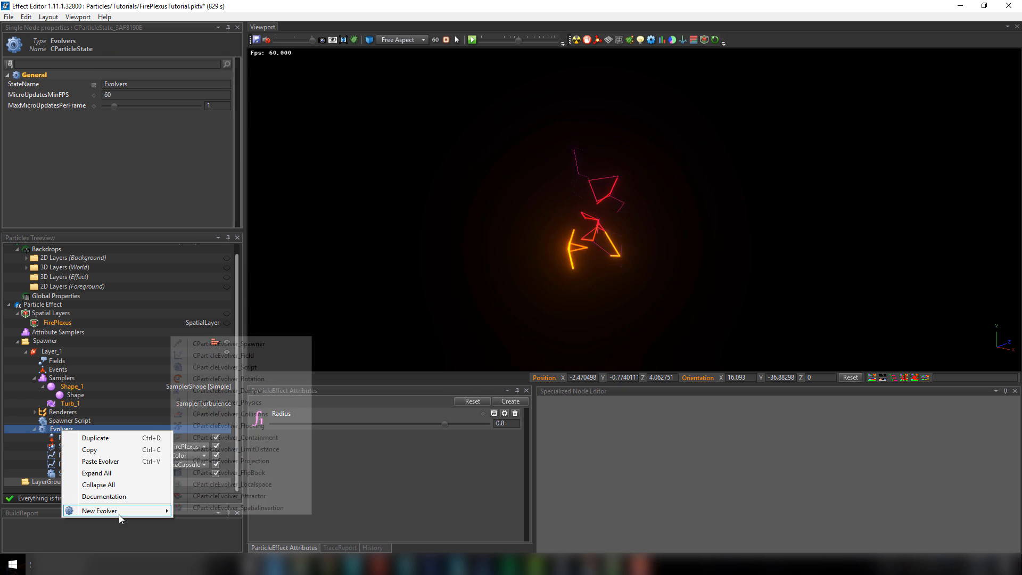
pyautogui.moveTo(120, 511)
pyautogui.click(224, 355)
pyautogui.click(191, 473)
pyautogui.click(185, 442)
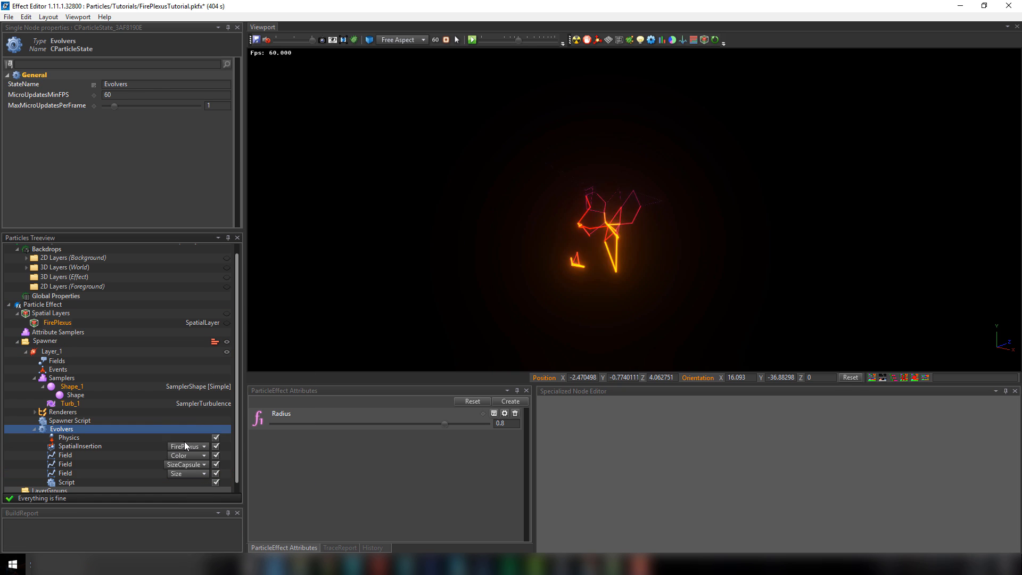
# Step: Shape the Size field's curve to start at 1.2 and slope down to 0 at the last key, tilting that key's tangent
pyautogui.click(578, 534)
pyautogui.moveTo(591, 404); pyautogui.dragTo(510, 403)
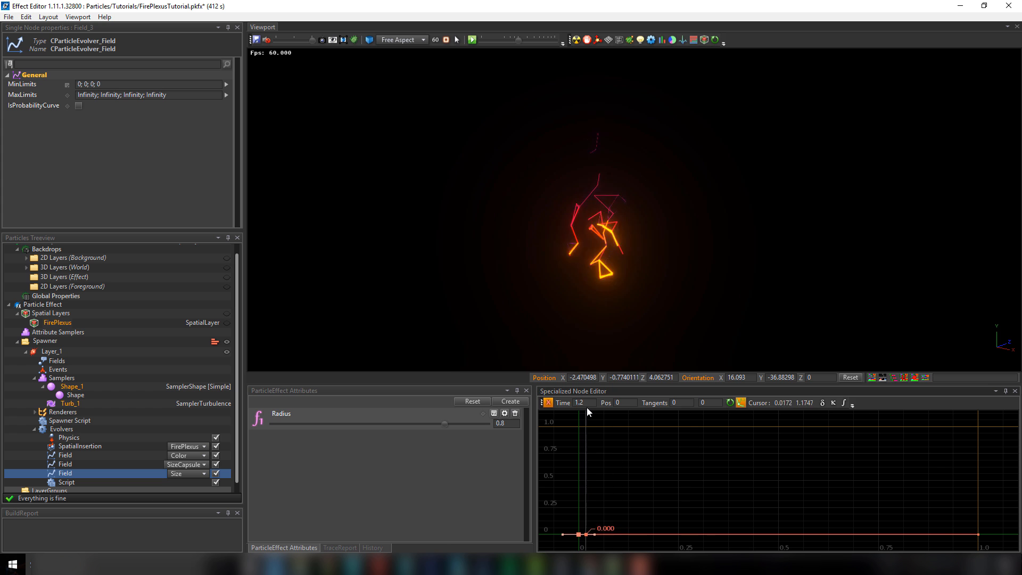
pyautogui.press('Return')
pyautogui.click(978, 534)
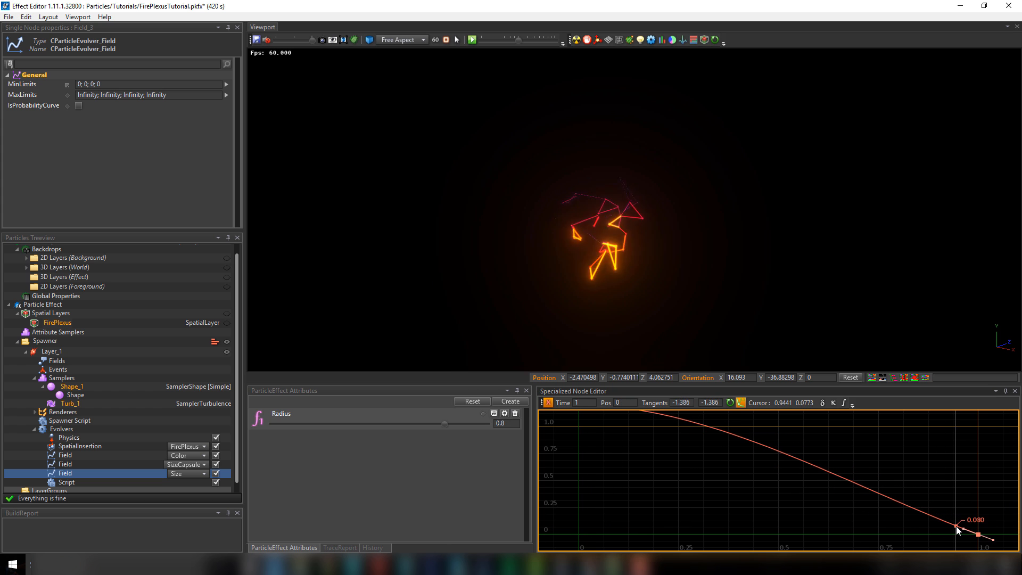
pyautogui.scroll(-3, 722, 469)
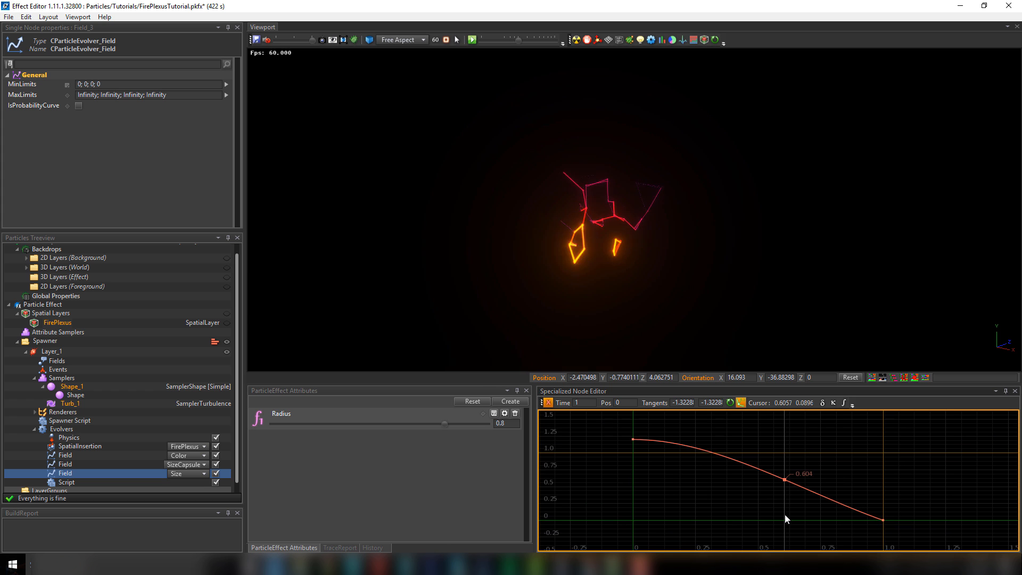
pyautogui.scroll(2, 753, 502)
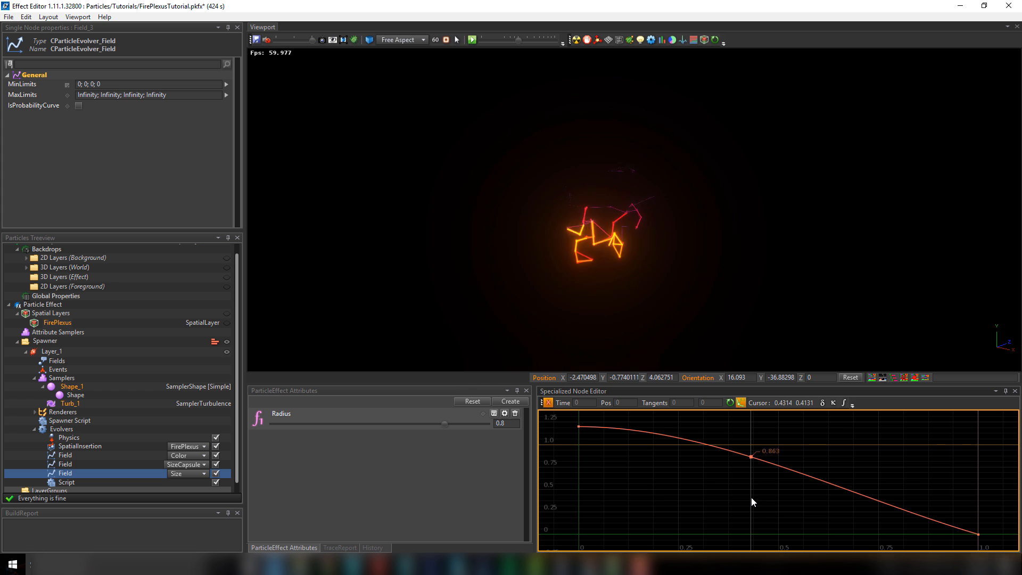
# Step: Randomize the particle lifetime in the Spawner Script by changing its line to "Life = 1.0 *rand(0.5,1.2);"
pyautogui.click(79, 422)
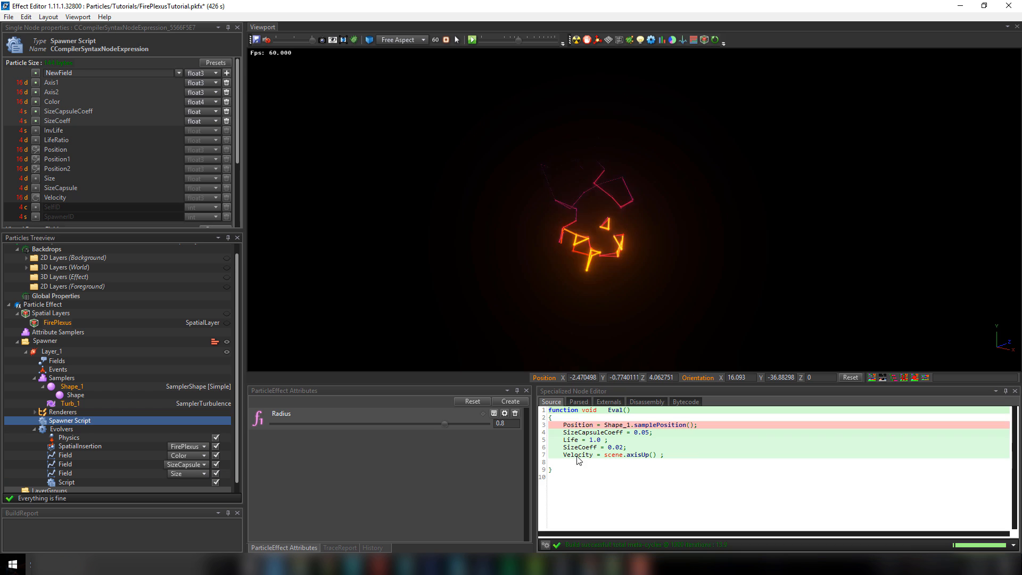
pyautogui.click(607, 440)
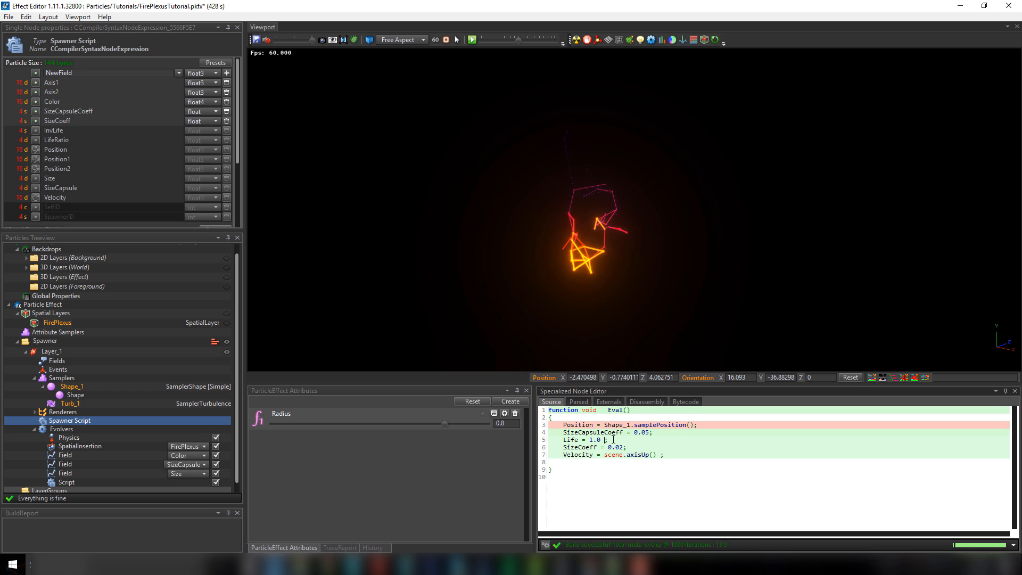
pyautogui.write('*rand(0')
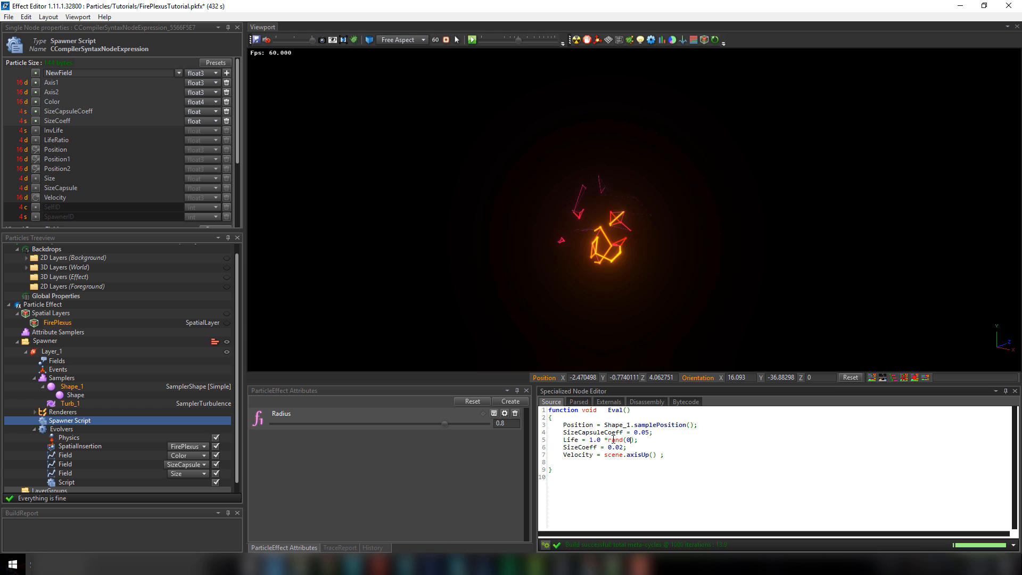
pyautogui.write('1.2')
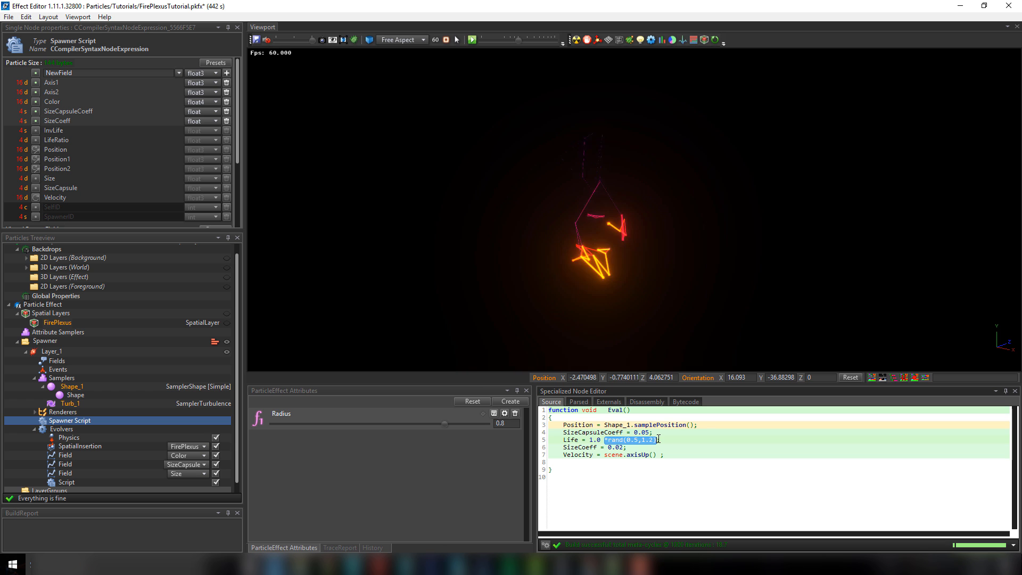
# Step: Append the same "*rand(0.5,1.2)" factor to the Velocity line of the Spawner Script and check the effect
pyautogui.click(658, 451)
pyautogui.hotkey('ctrl', 'v')
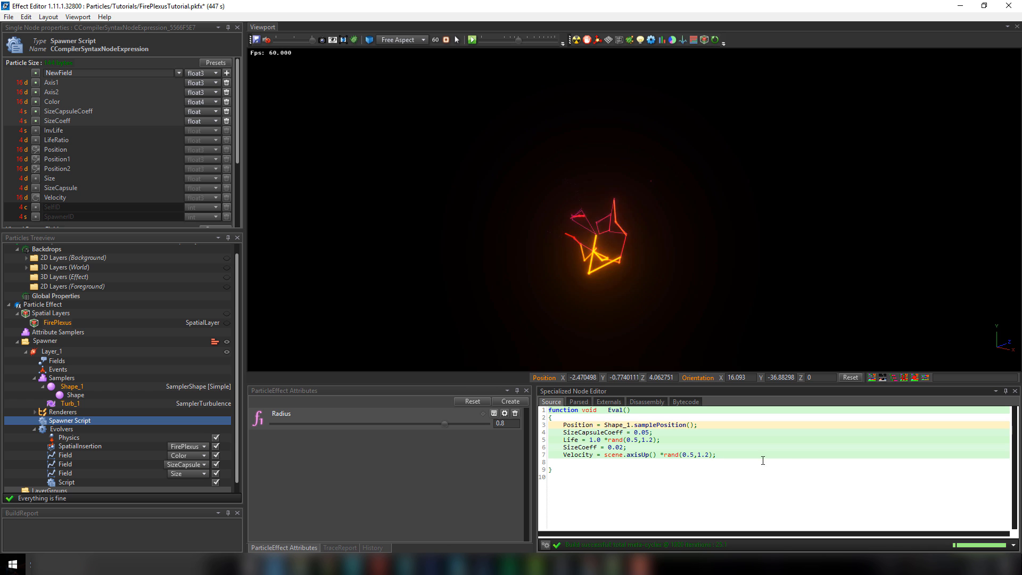
pyautogui.moveTo(679, 267); pyautogui.dragTo(681, 219)
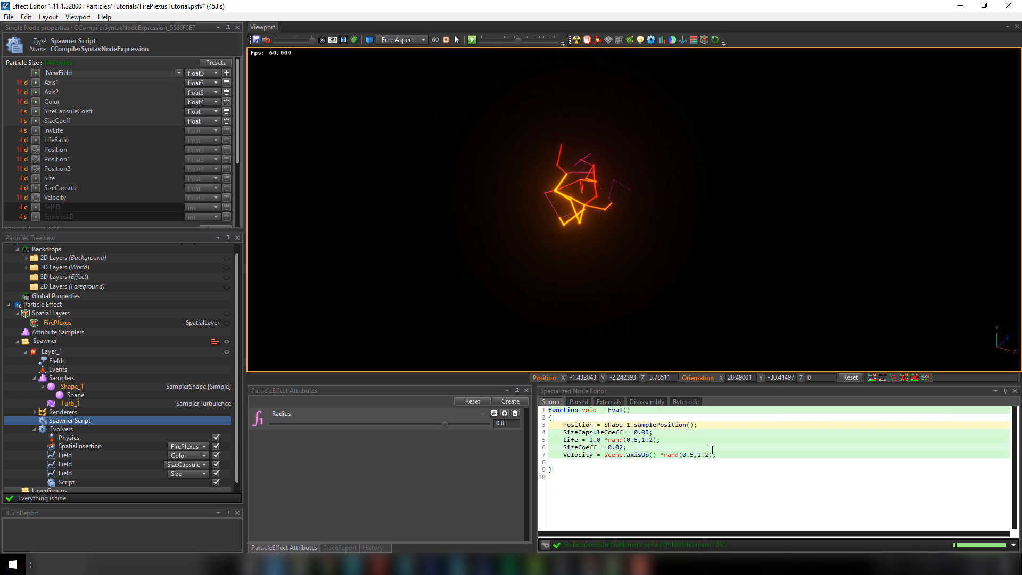
# Step: Double the initial speed by appending "*2" to the Spawner Script's Velocity line and view the effect from another angle
pyautogui.click(714, 453)
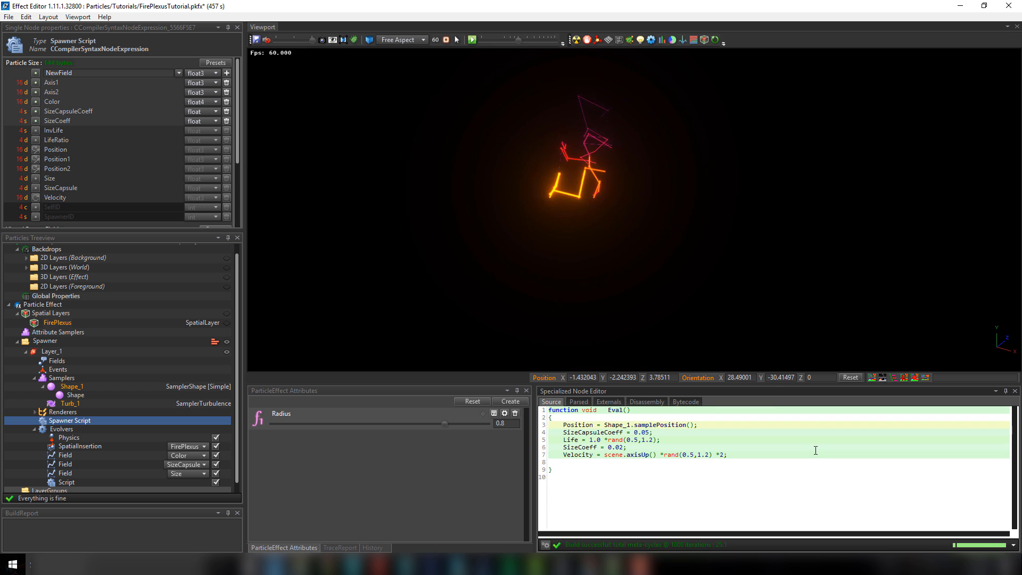
pyautogui.moveTo(572, 228); pyautogui.dragTo(560, 254)
pyautogui.moveTo(348, 240); pyautogui.dragTo(348, 247)
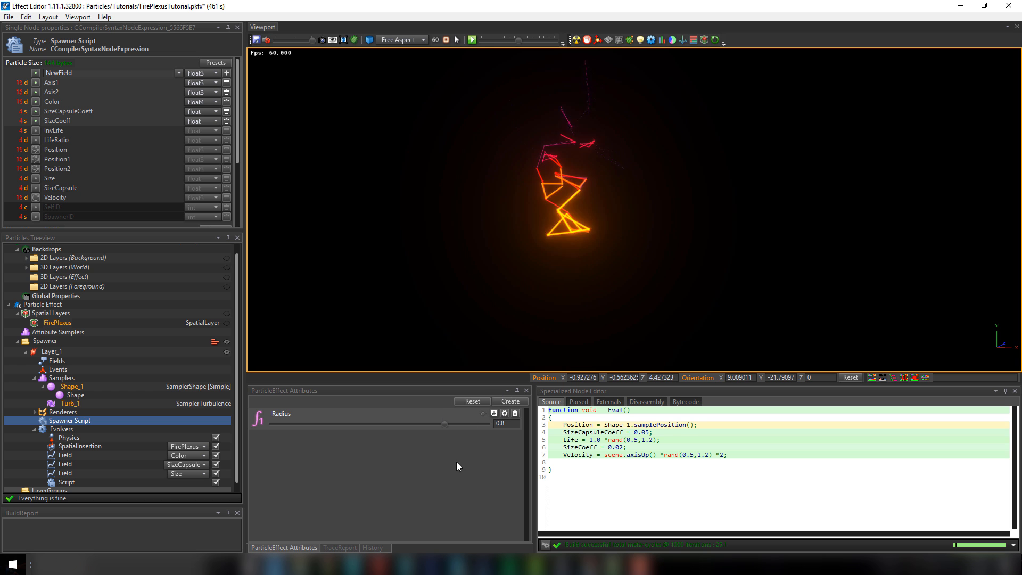
# Step: Raise the Radius attribute to 1 and inspect the linked particles from several sides
pyautogui.moveTo(445, 424); pyautogui.dragTo(529, 409)
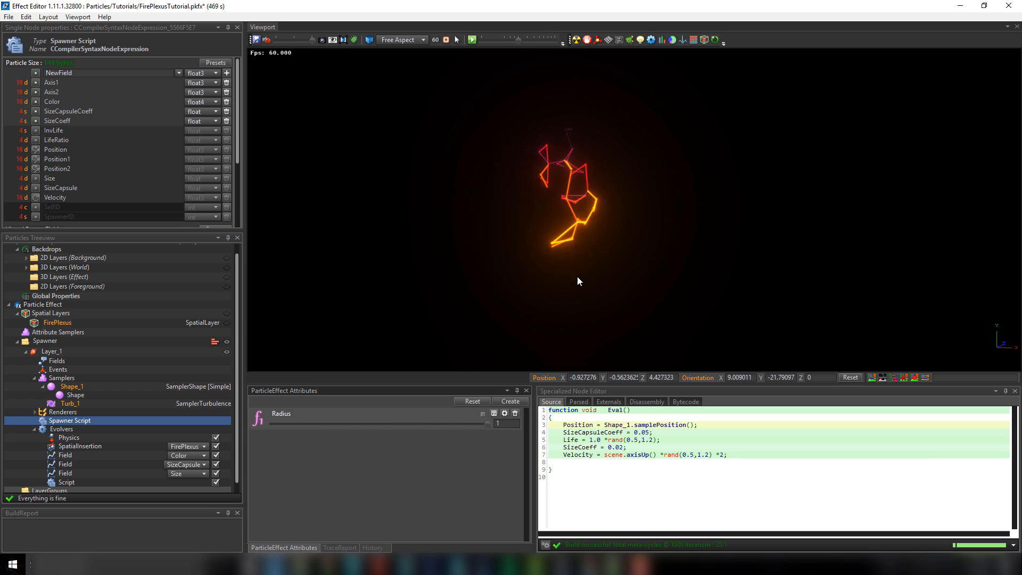
pyautogui.keyDown('alt'); pyautogui.moveTo(592, 256); pyautogui.dragTo(532, 272); pyautogui.keyUp('alt')
pyautogui.keyDown('alt'); pyautogui.moveTo(465, 341); pyautogui.dragTo(423, 343); pyautogui.keyUp('alt')
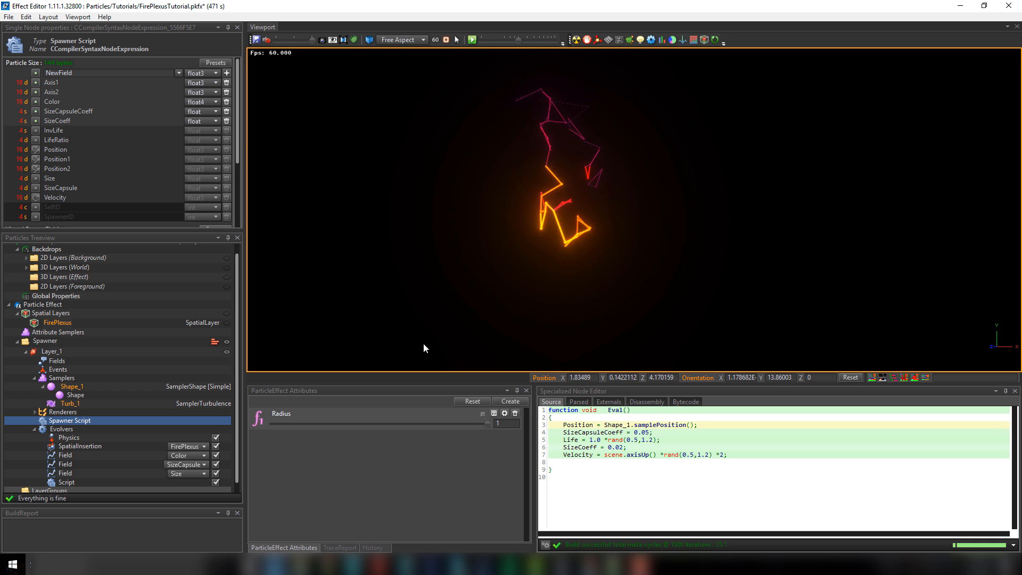
pyautogui.keyDown('alt'); pyautogui.moveTo(538, 298); pyautogui.dragTo(560, 341, button='middle'); pyautogui.keyUp('alt')
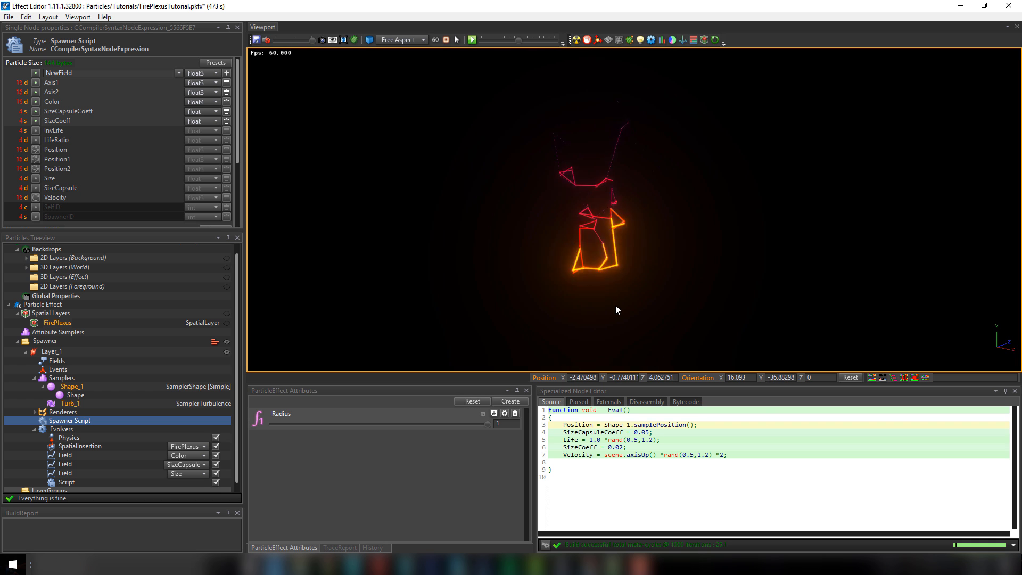
pyautogui.keyDown('alt'); pyautogui.moveTo(616, 305); pyautogui.dragTo(346, 259); pyautogui.keyUp('alt')
pyautogui.keyDown('alt'); pyautogui.moveTo(341, 320); pyautogui.dragTo(223, 322); pyautogui.keyUp('alt')
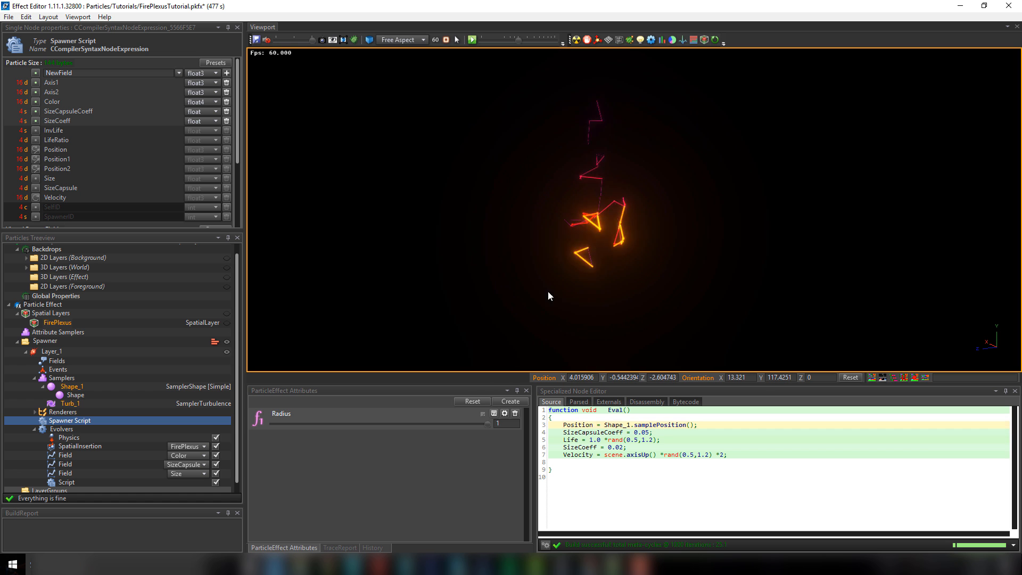